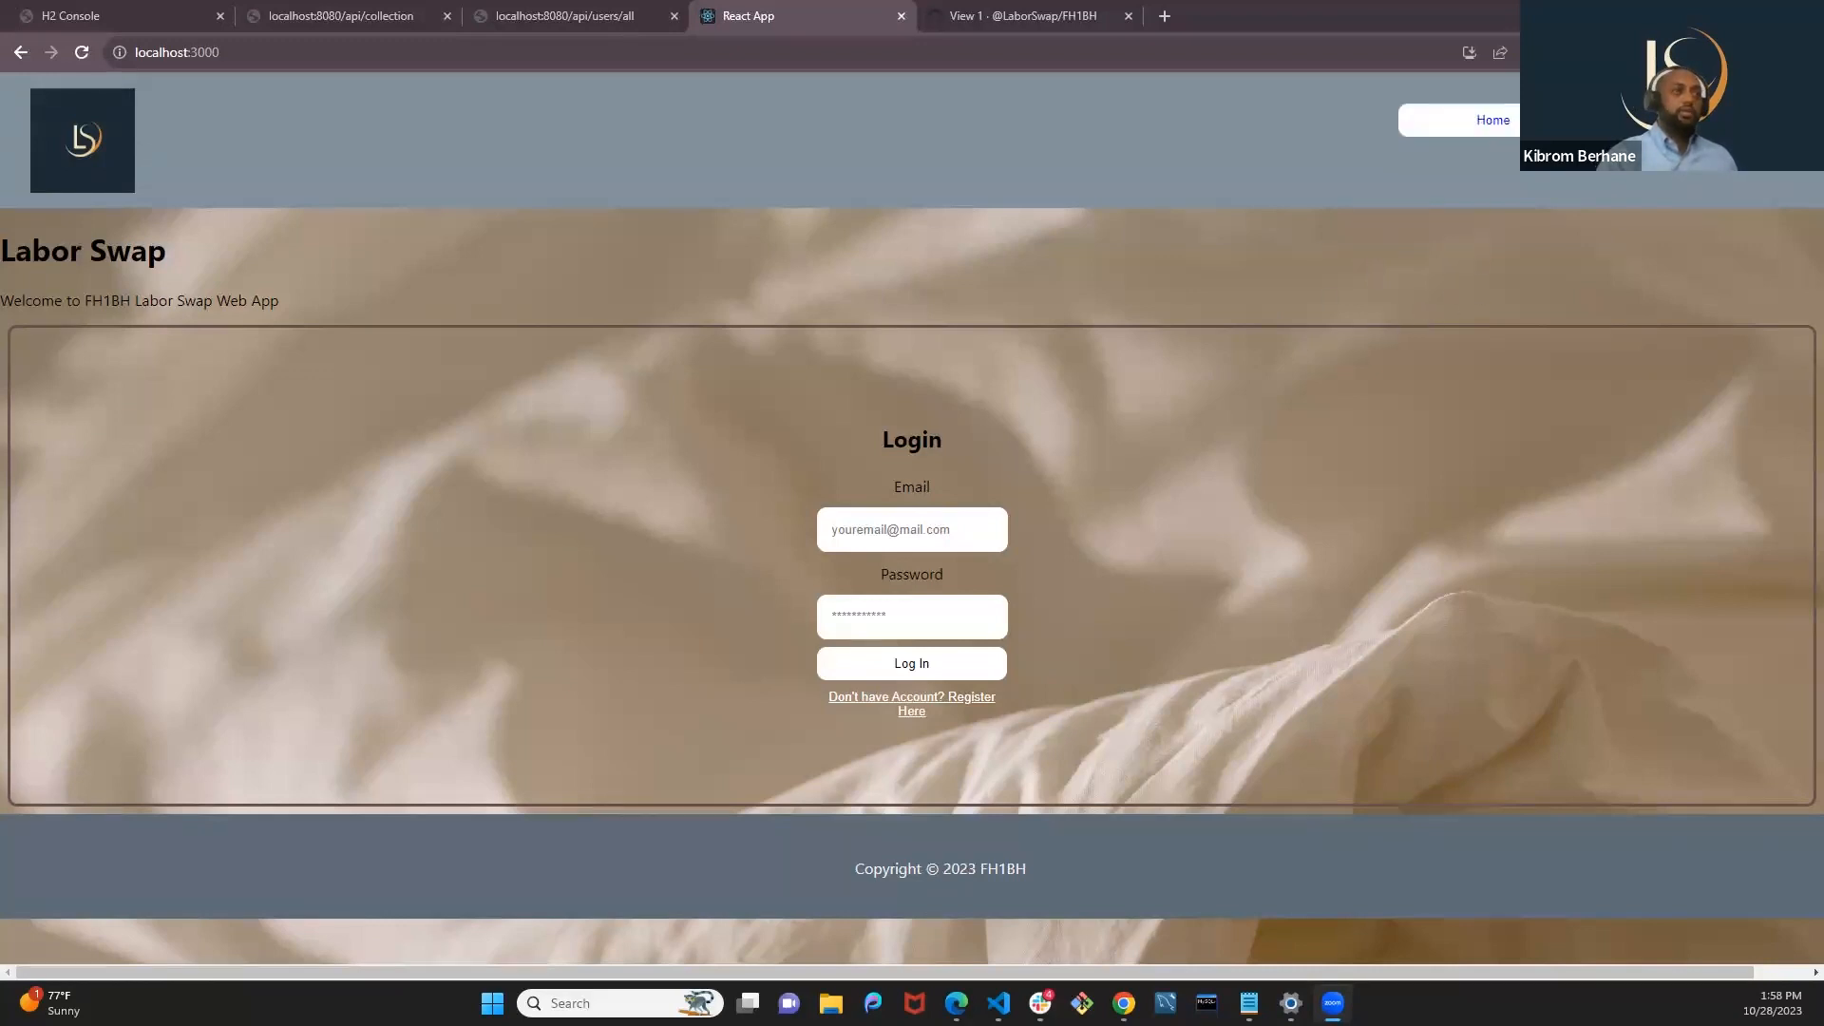
Step: Register a new account with full name, email and password until 'Registration Successful' shows
click(1439, 121)
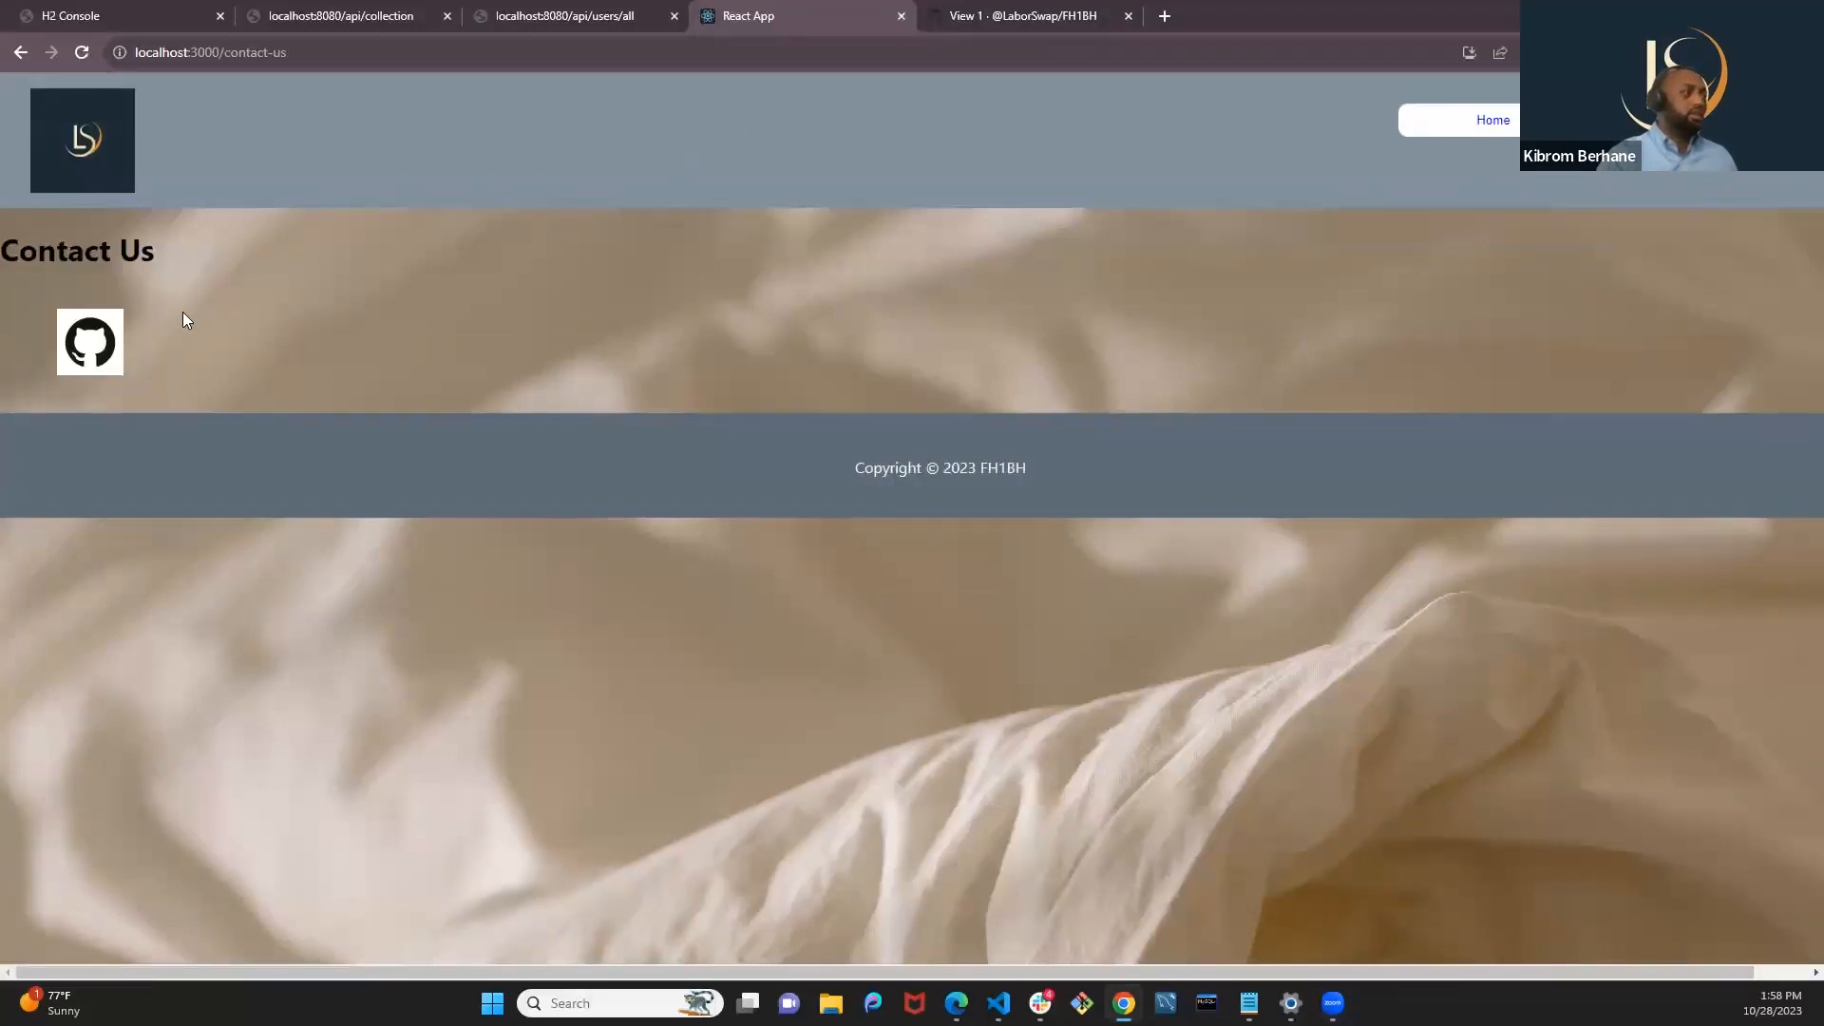
click(1492, 119)
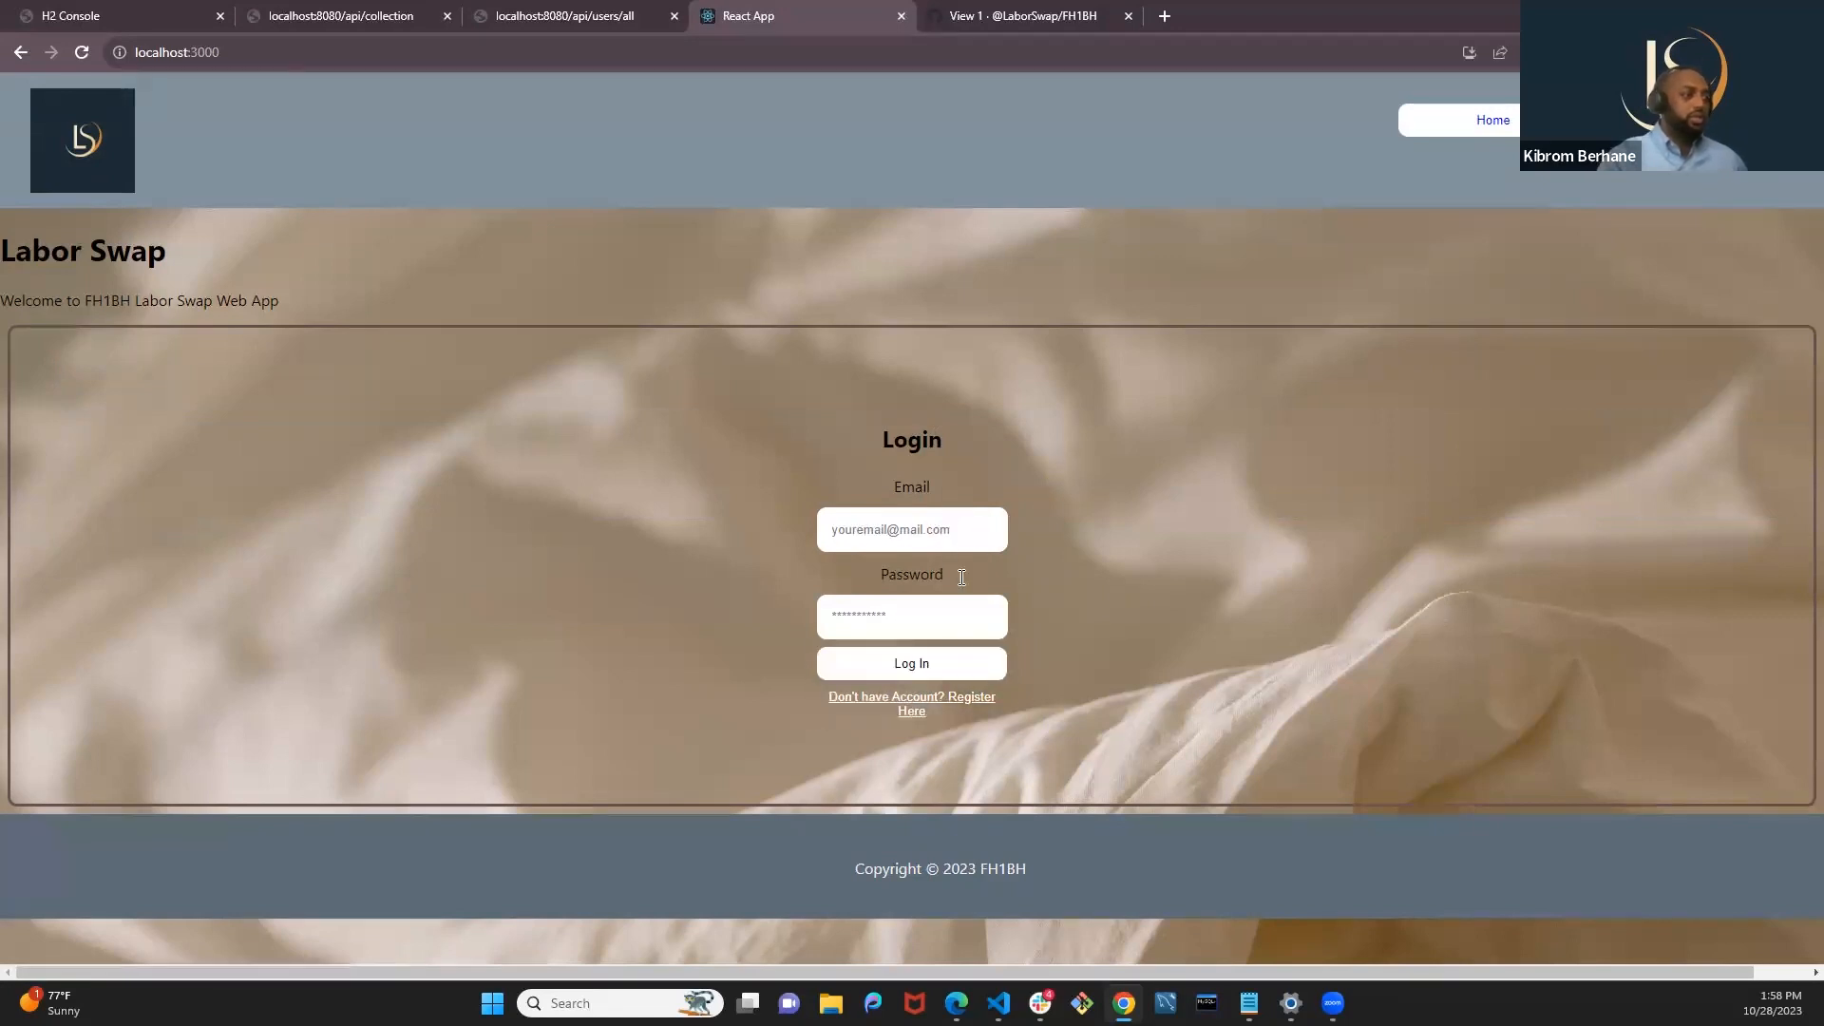
click(915, 708)
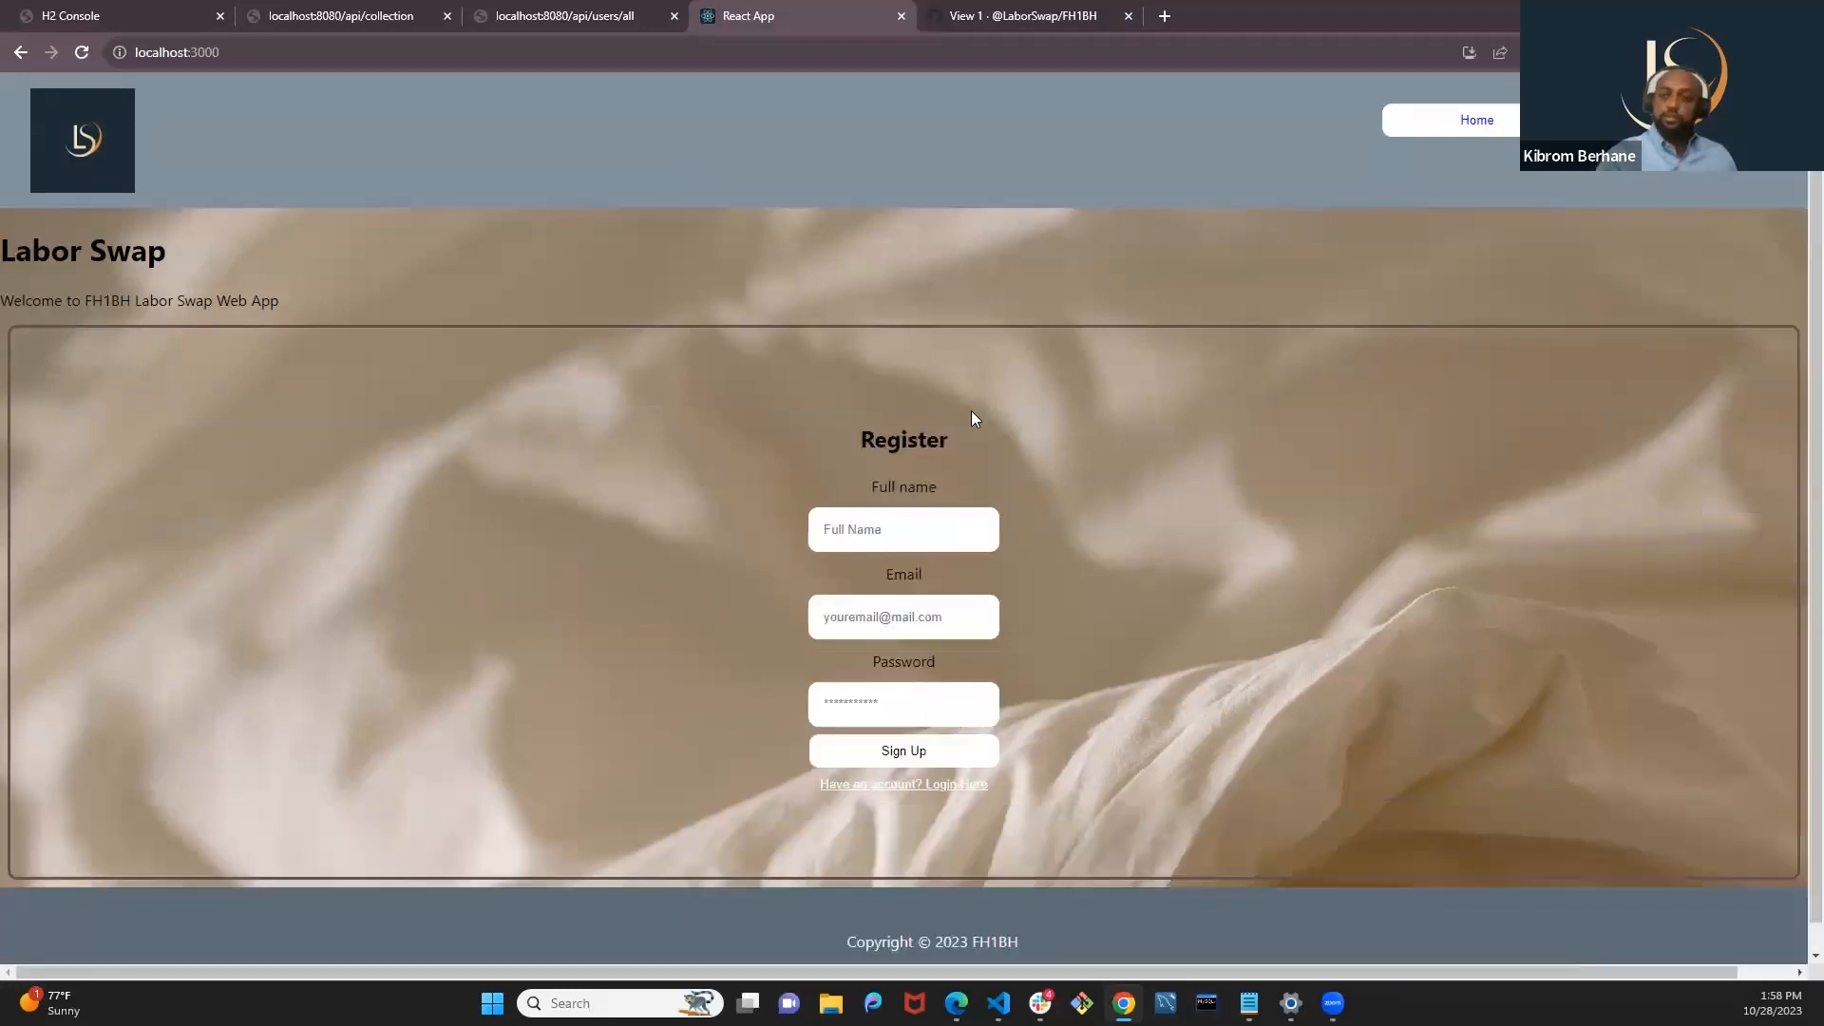
click(896, 529)
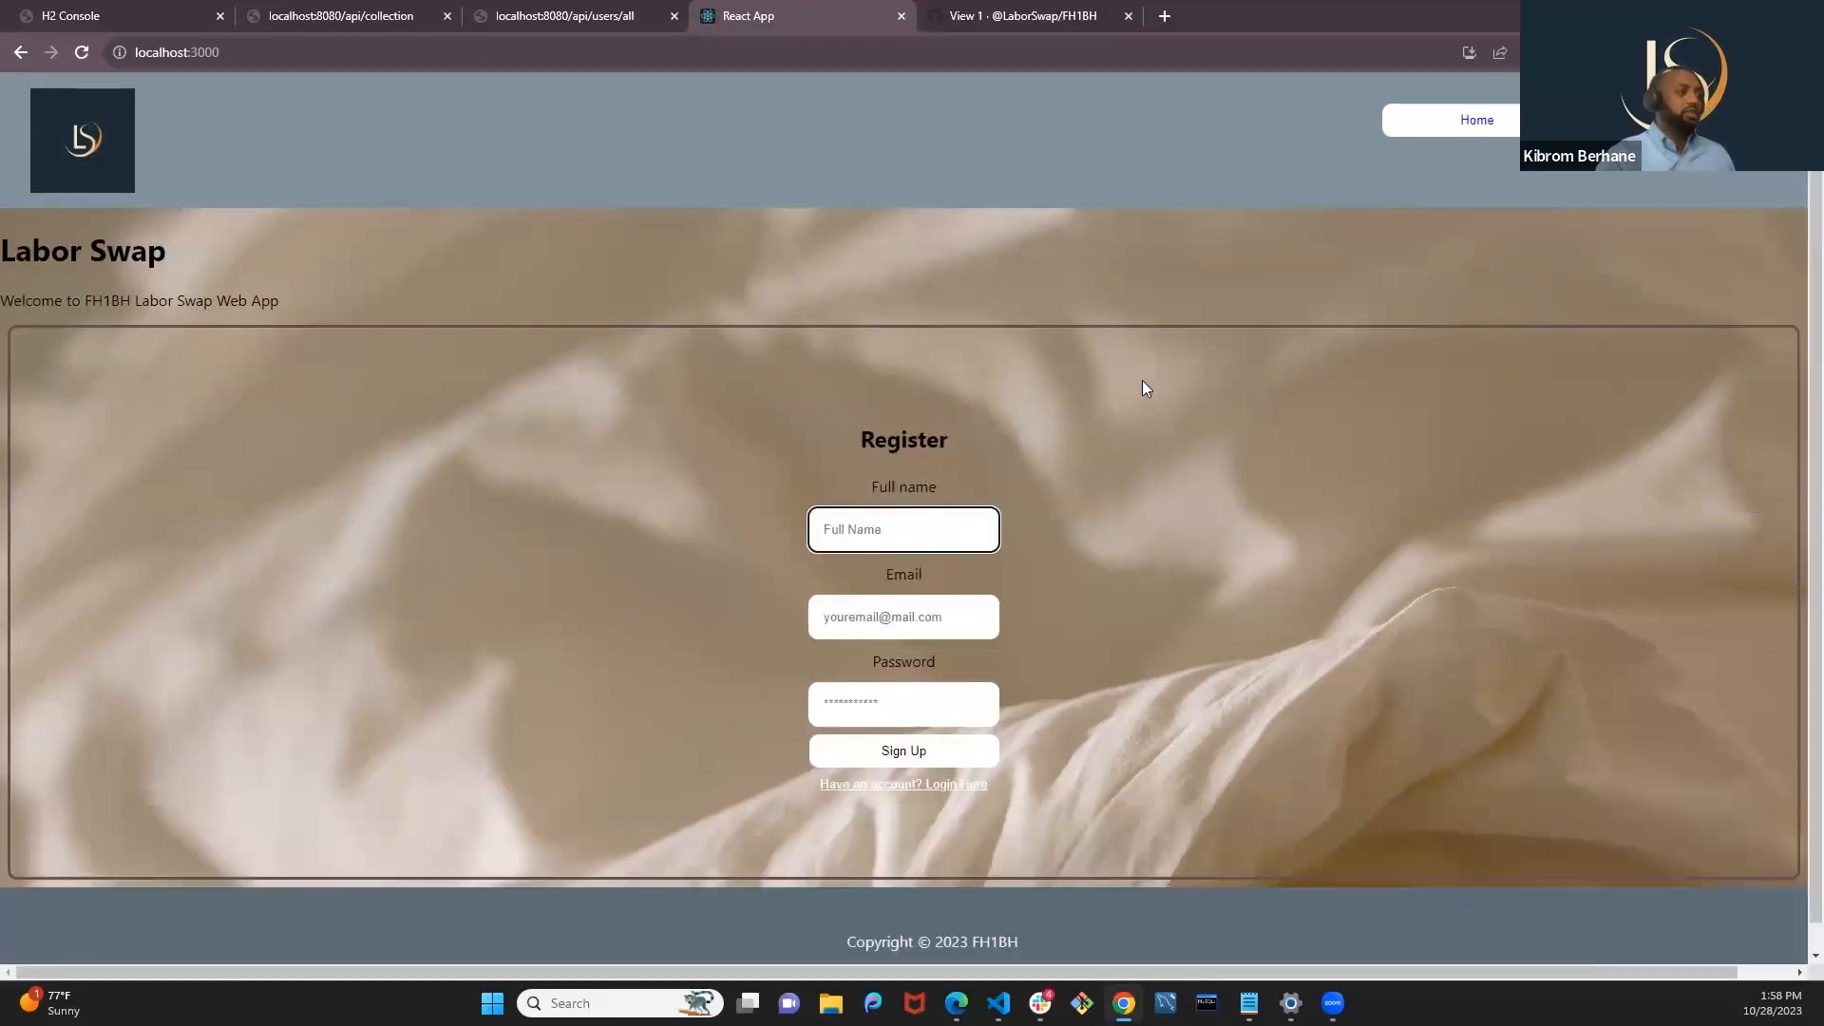
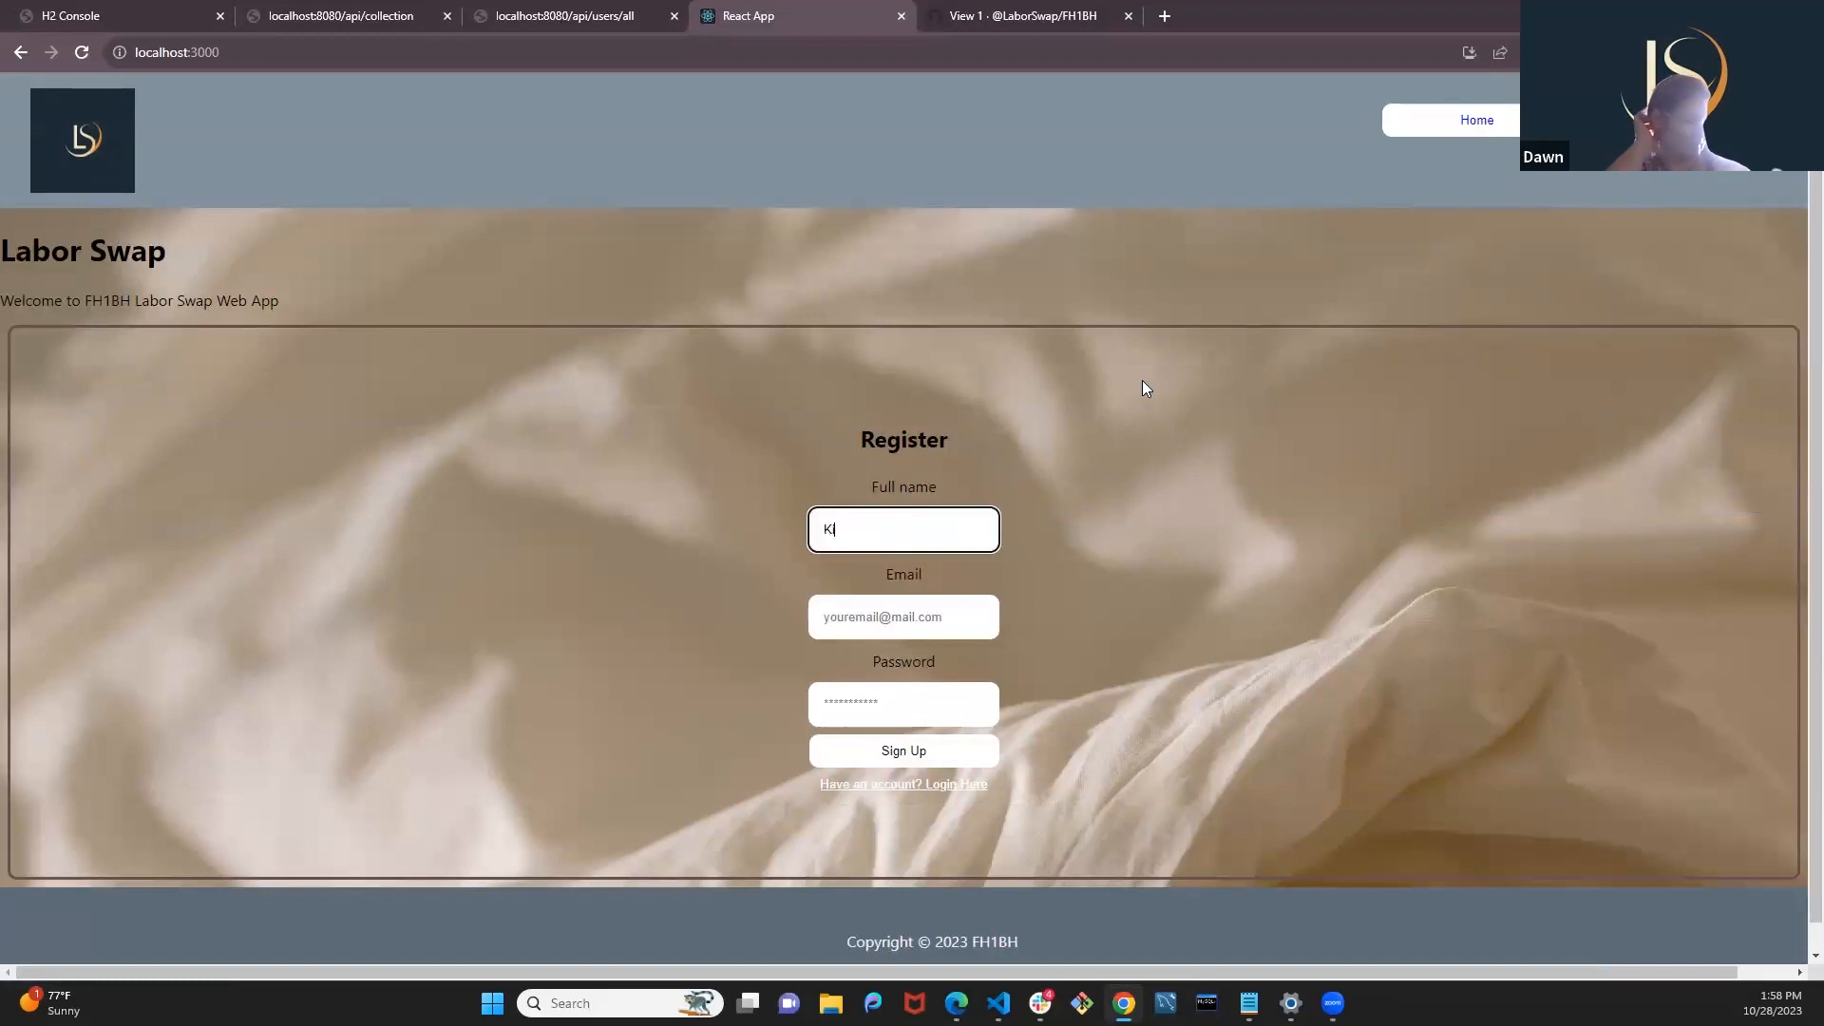
key(Tab)
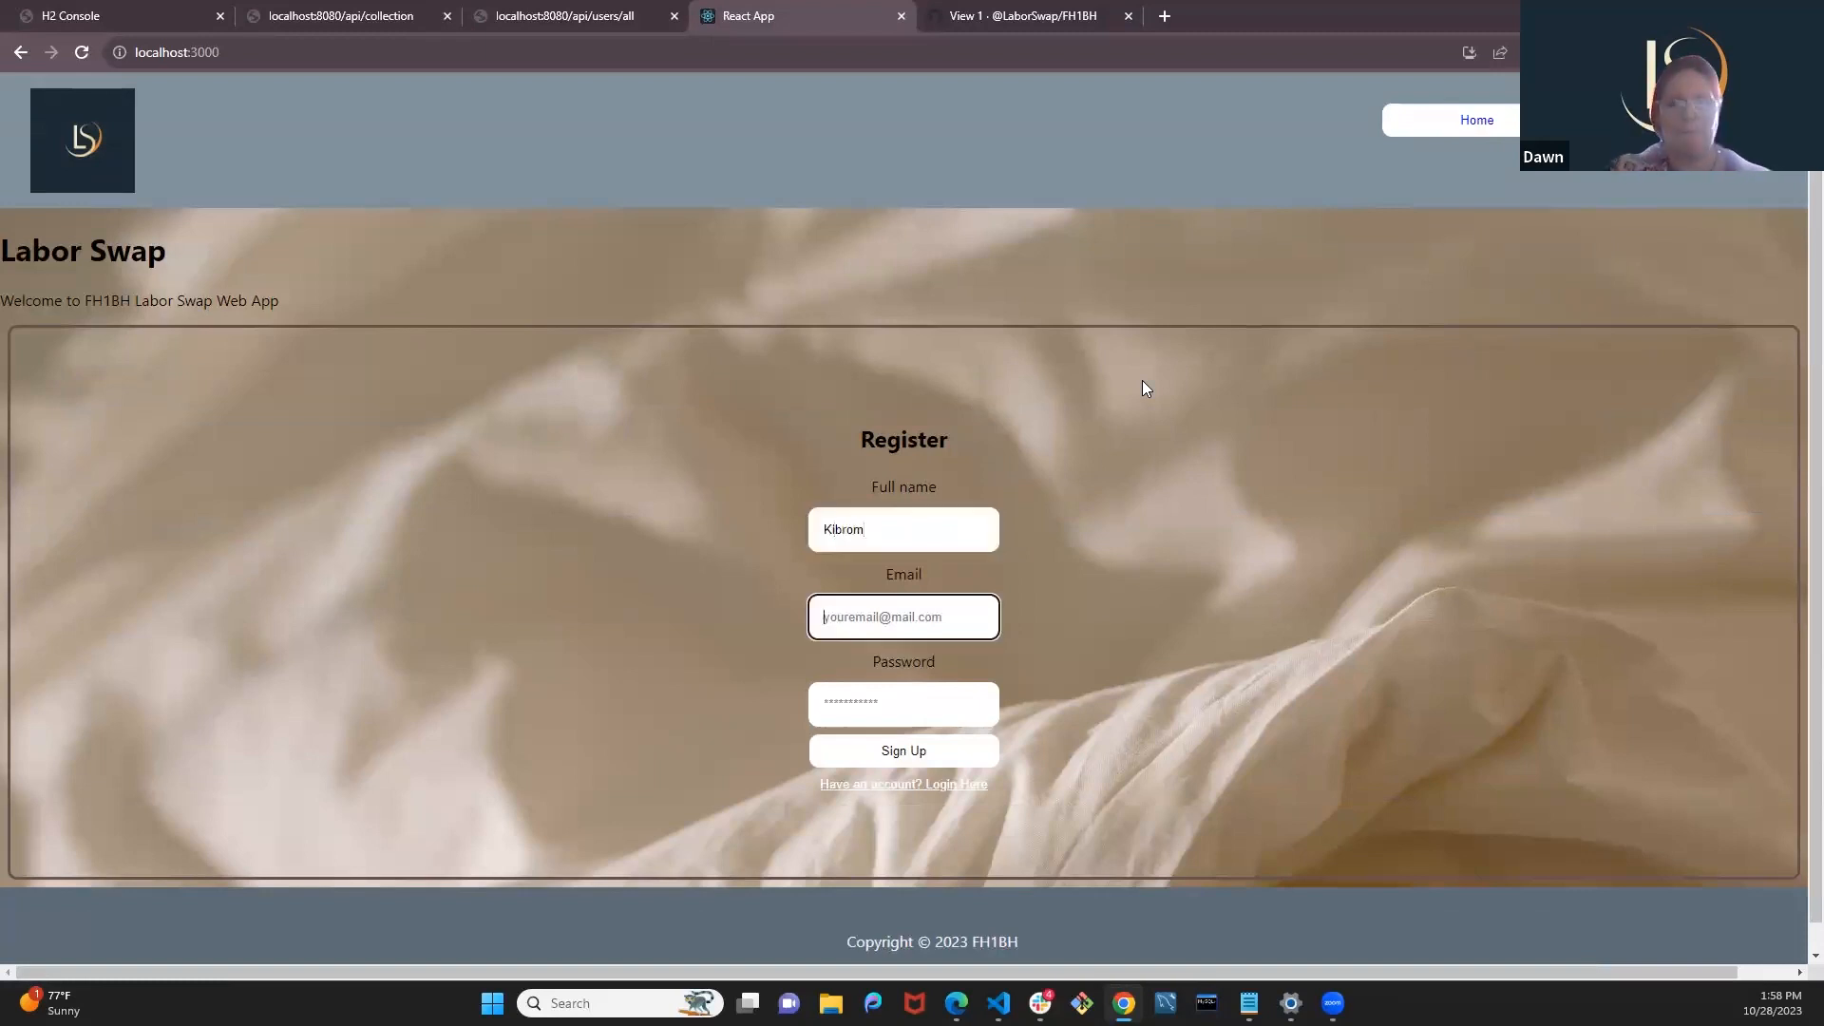
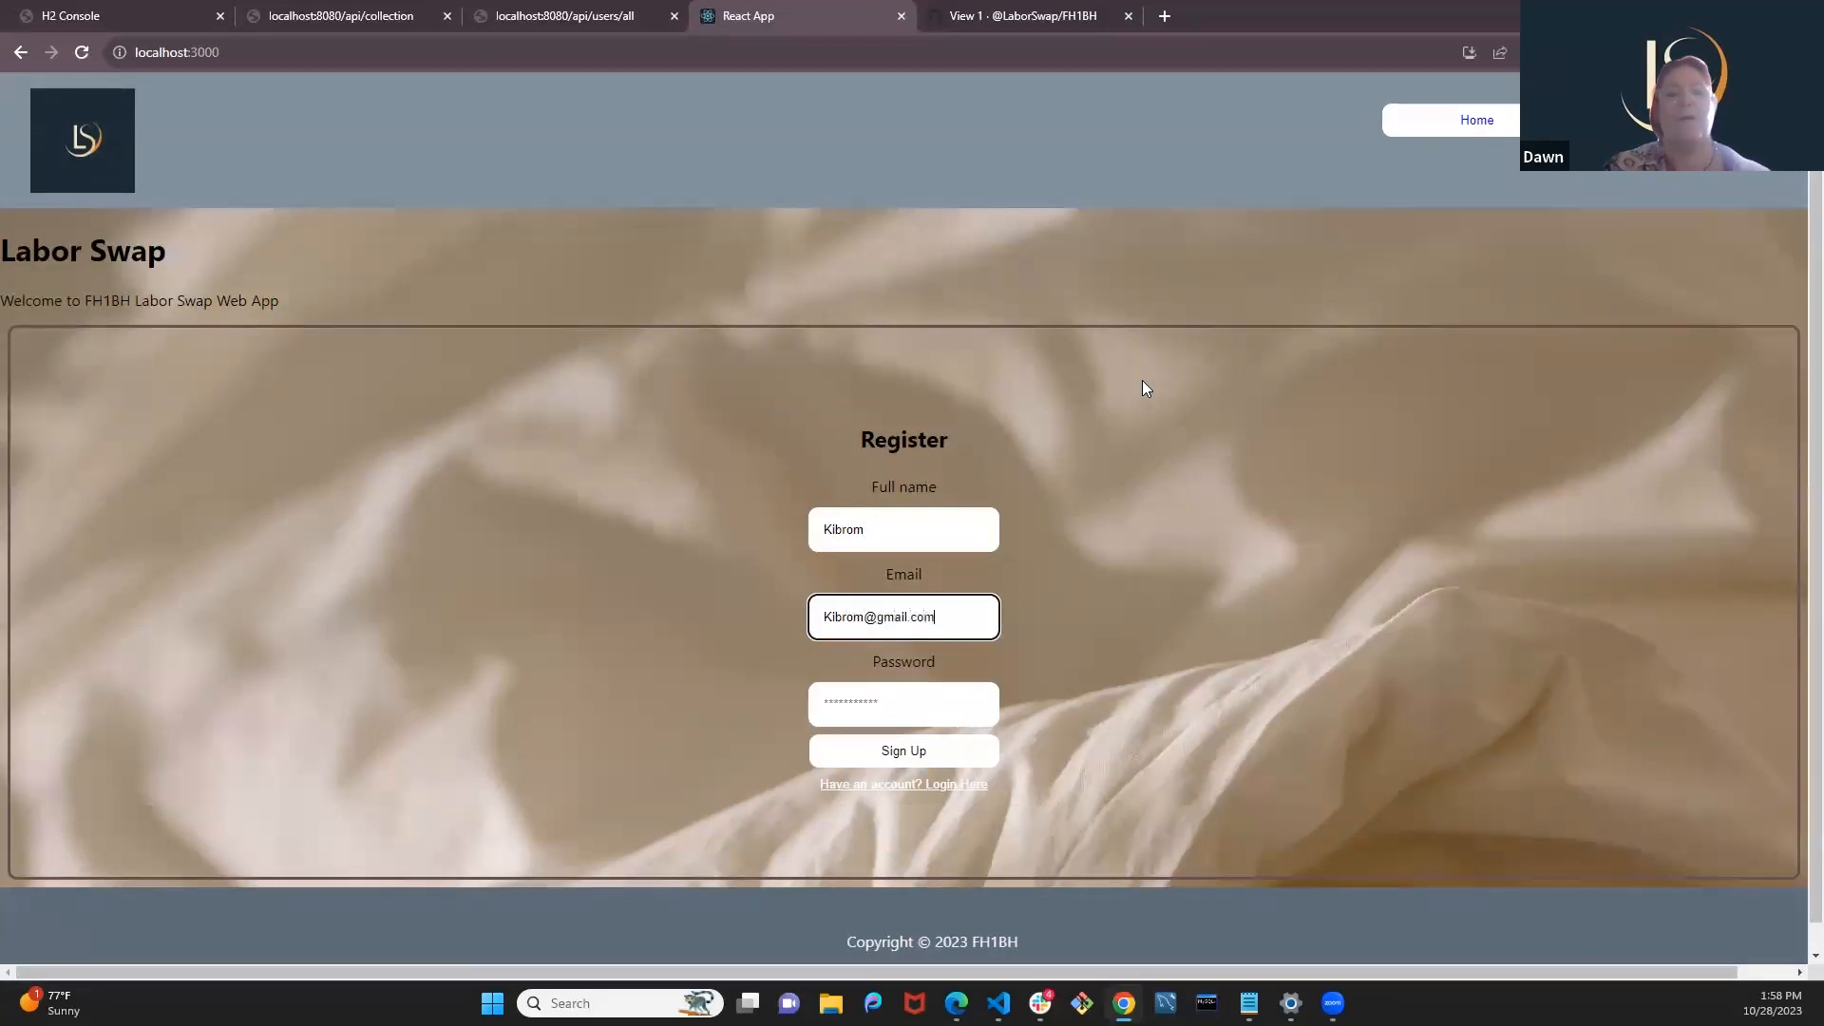
key(Tab)
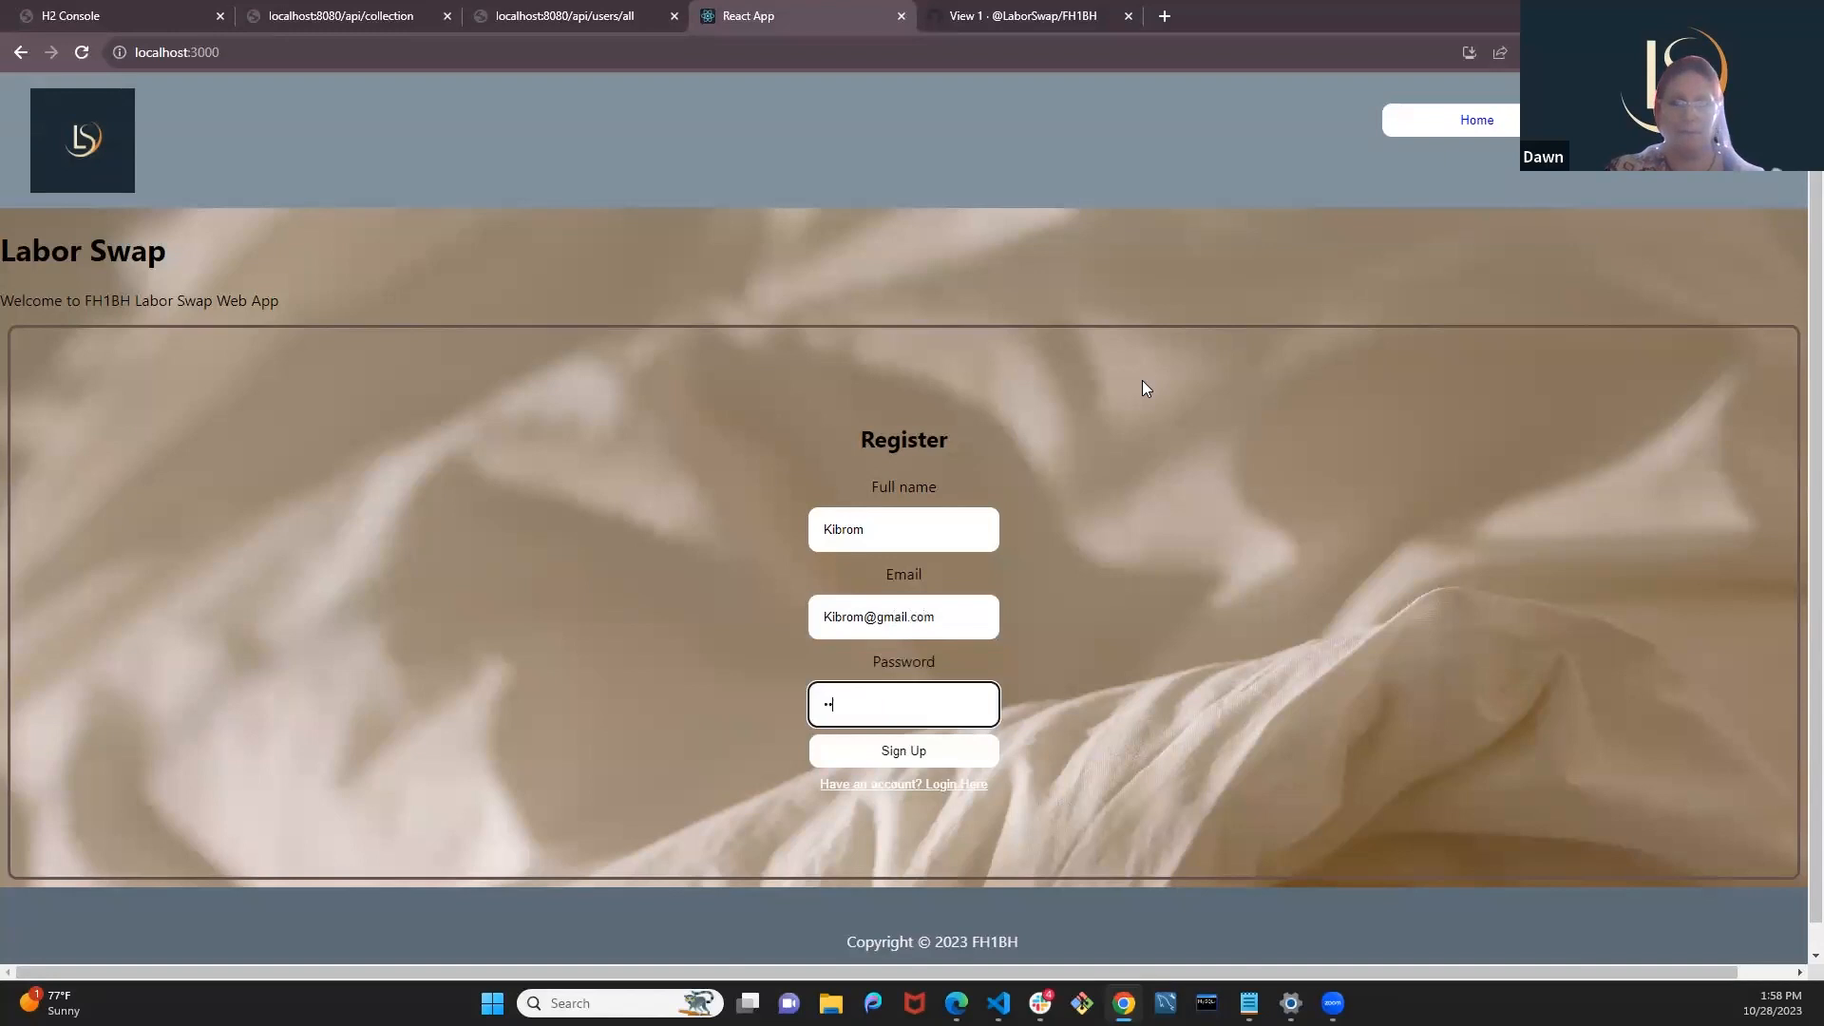
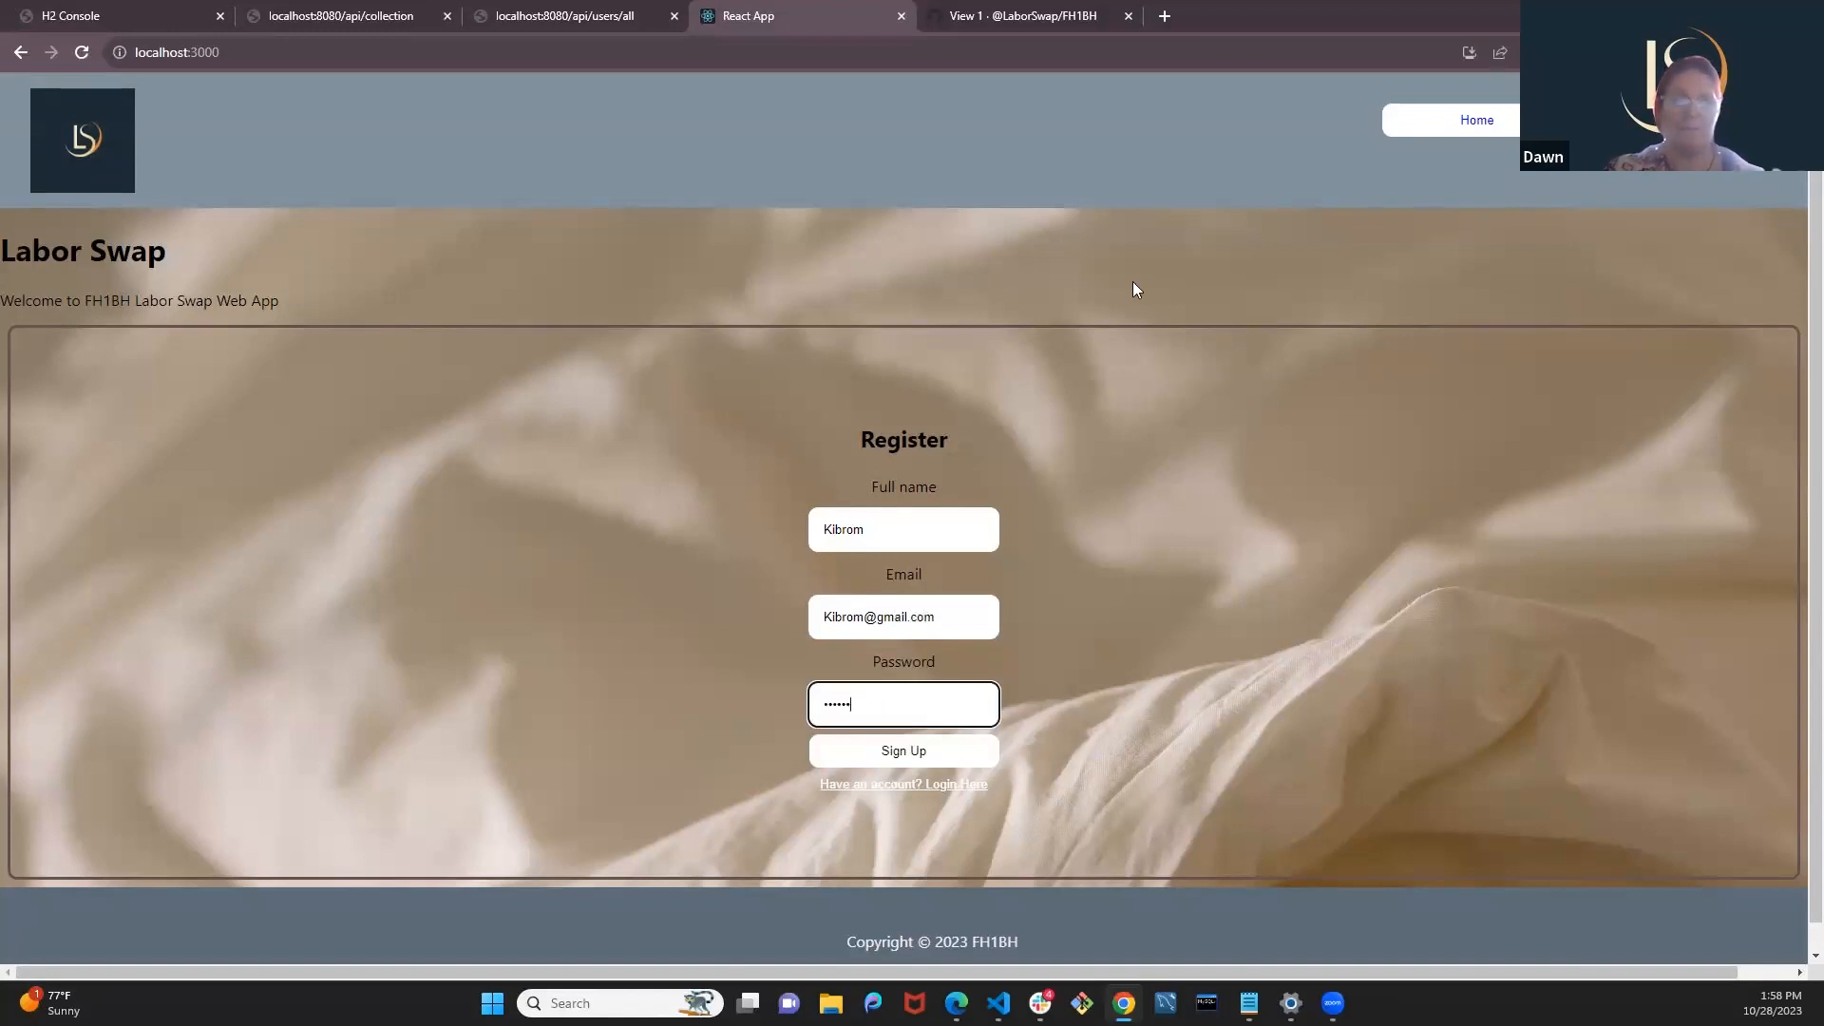
click(937, 755)
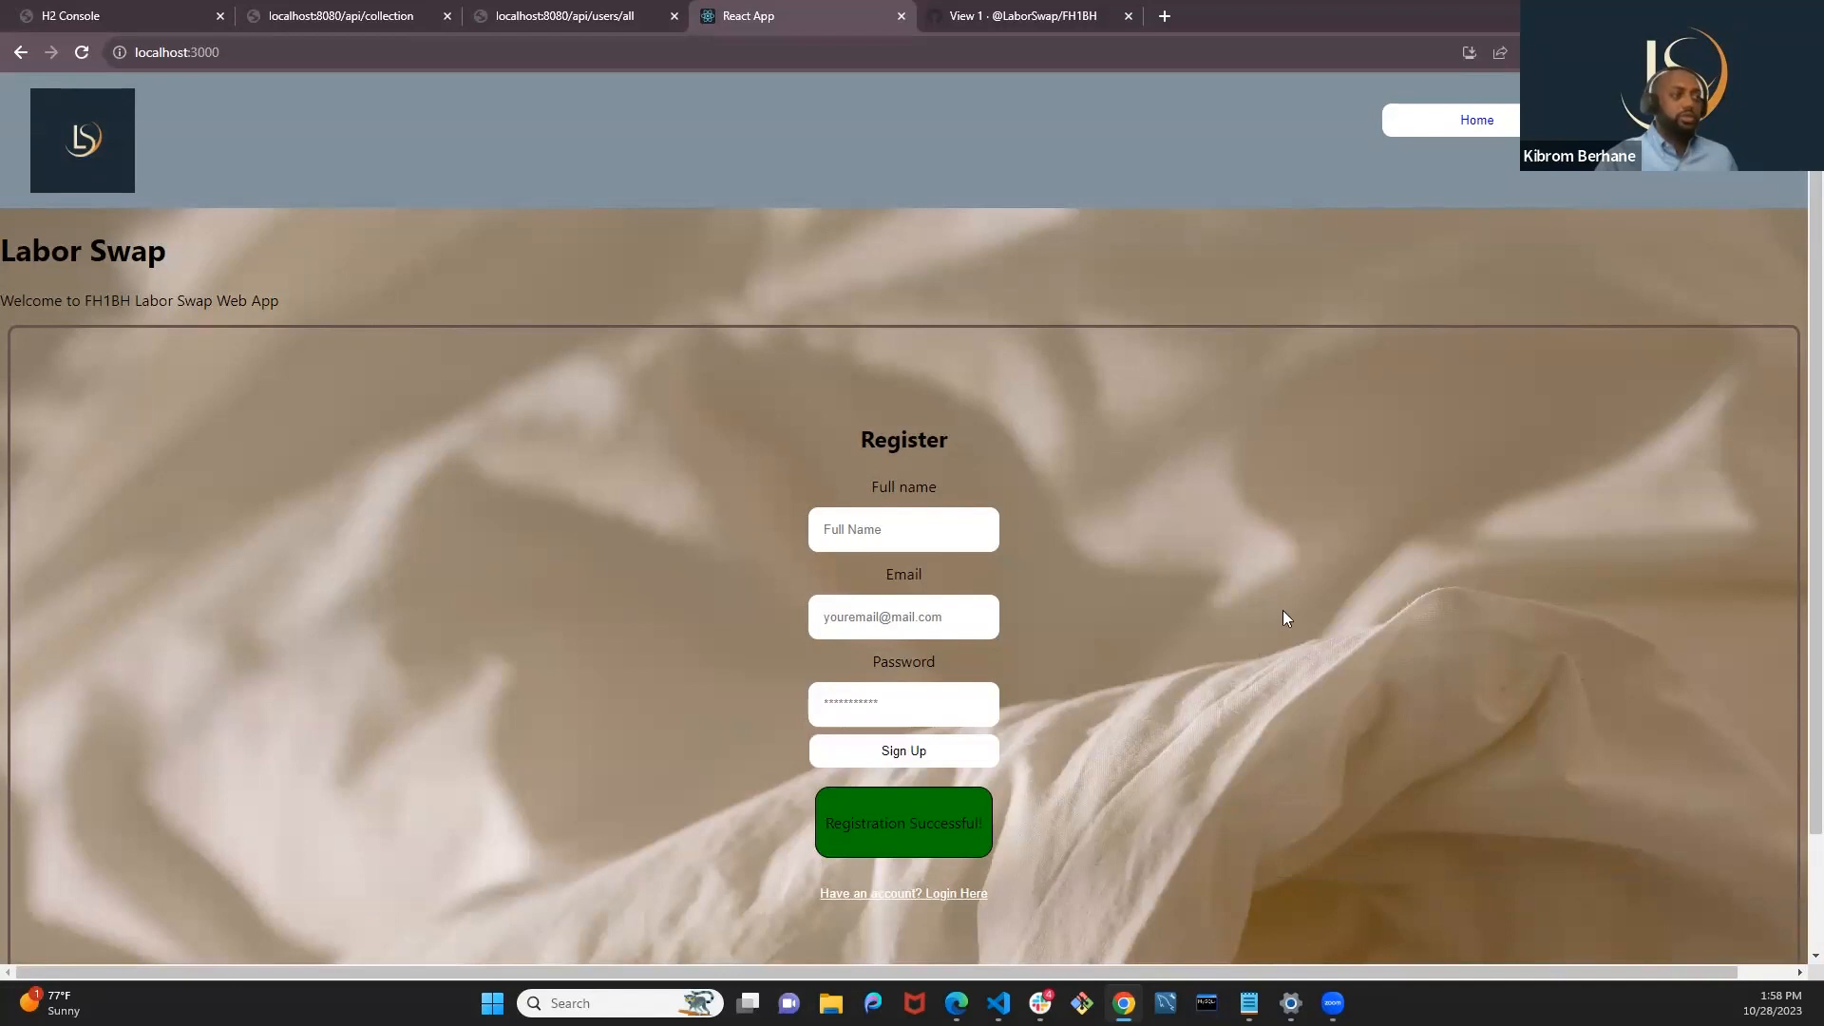
Step: Reload the api/users/all listing to confirm the new user appears
click(576, 16)
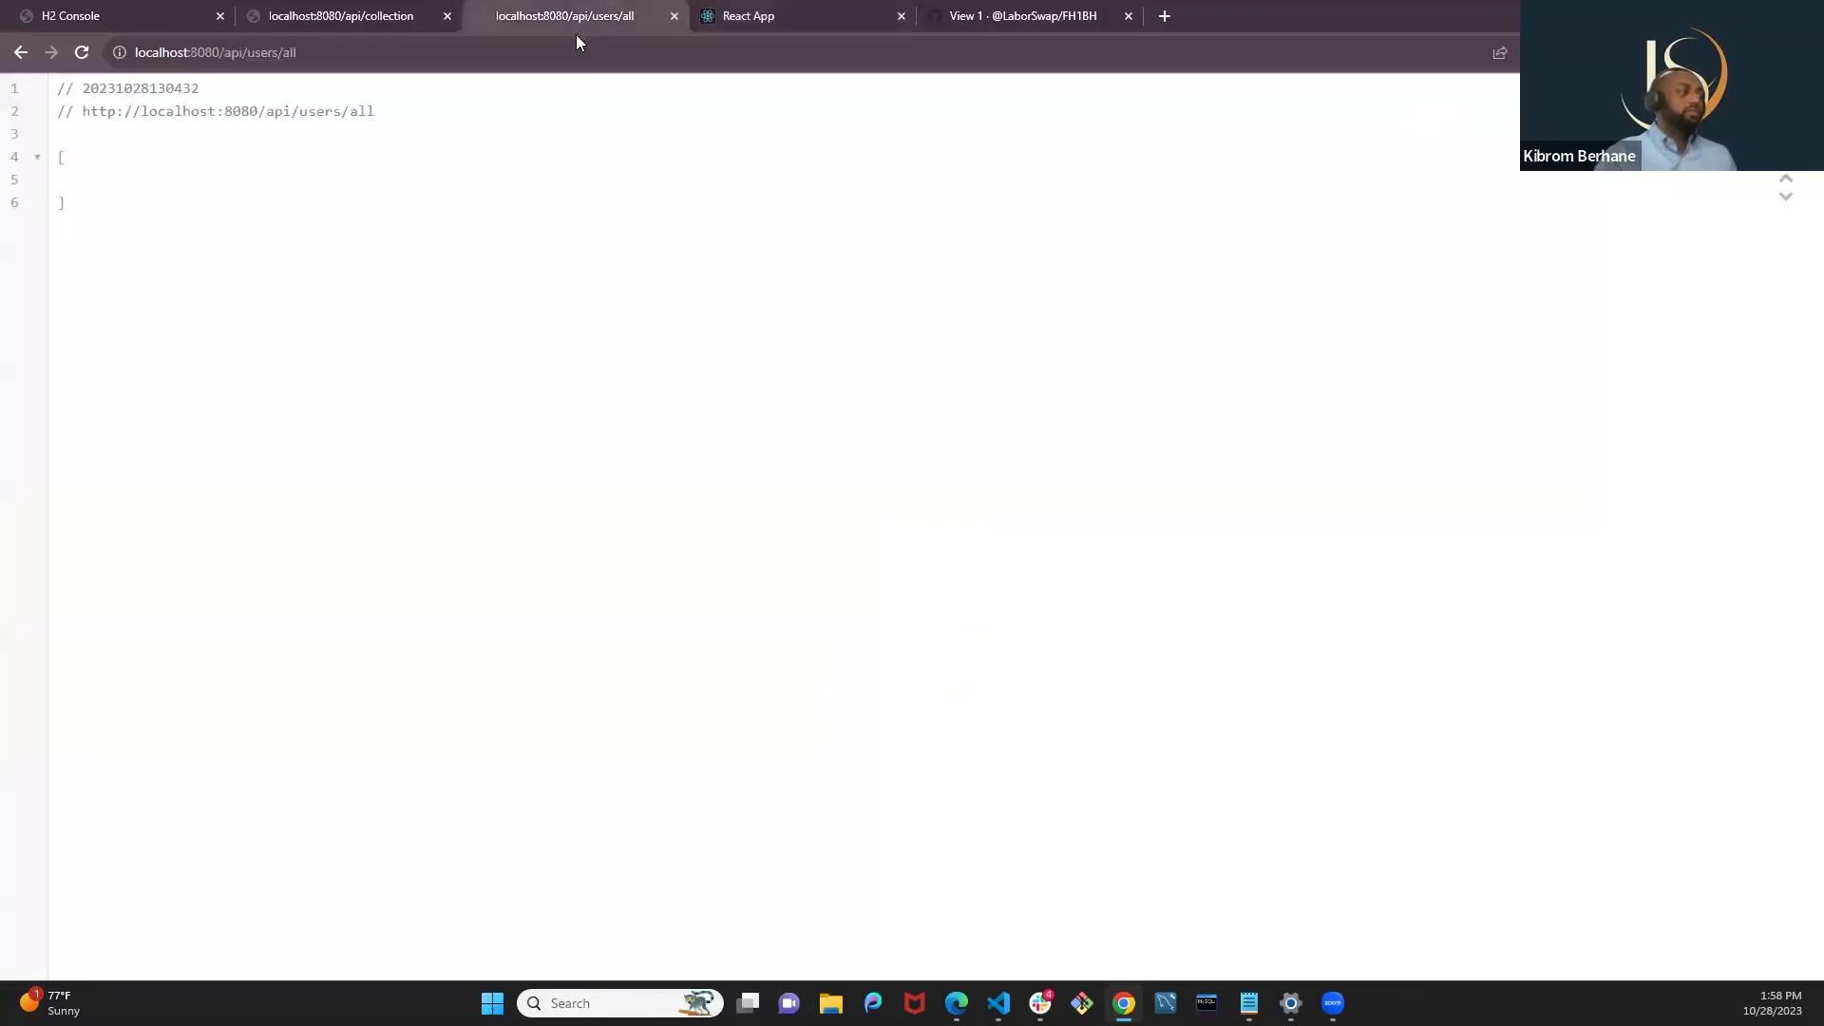
click(84, 51)
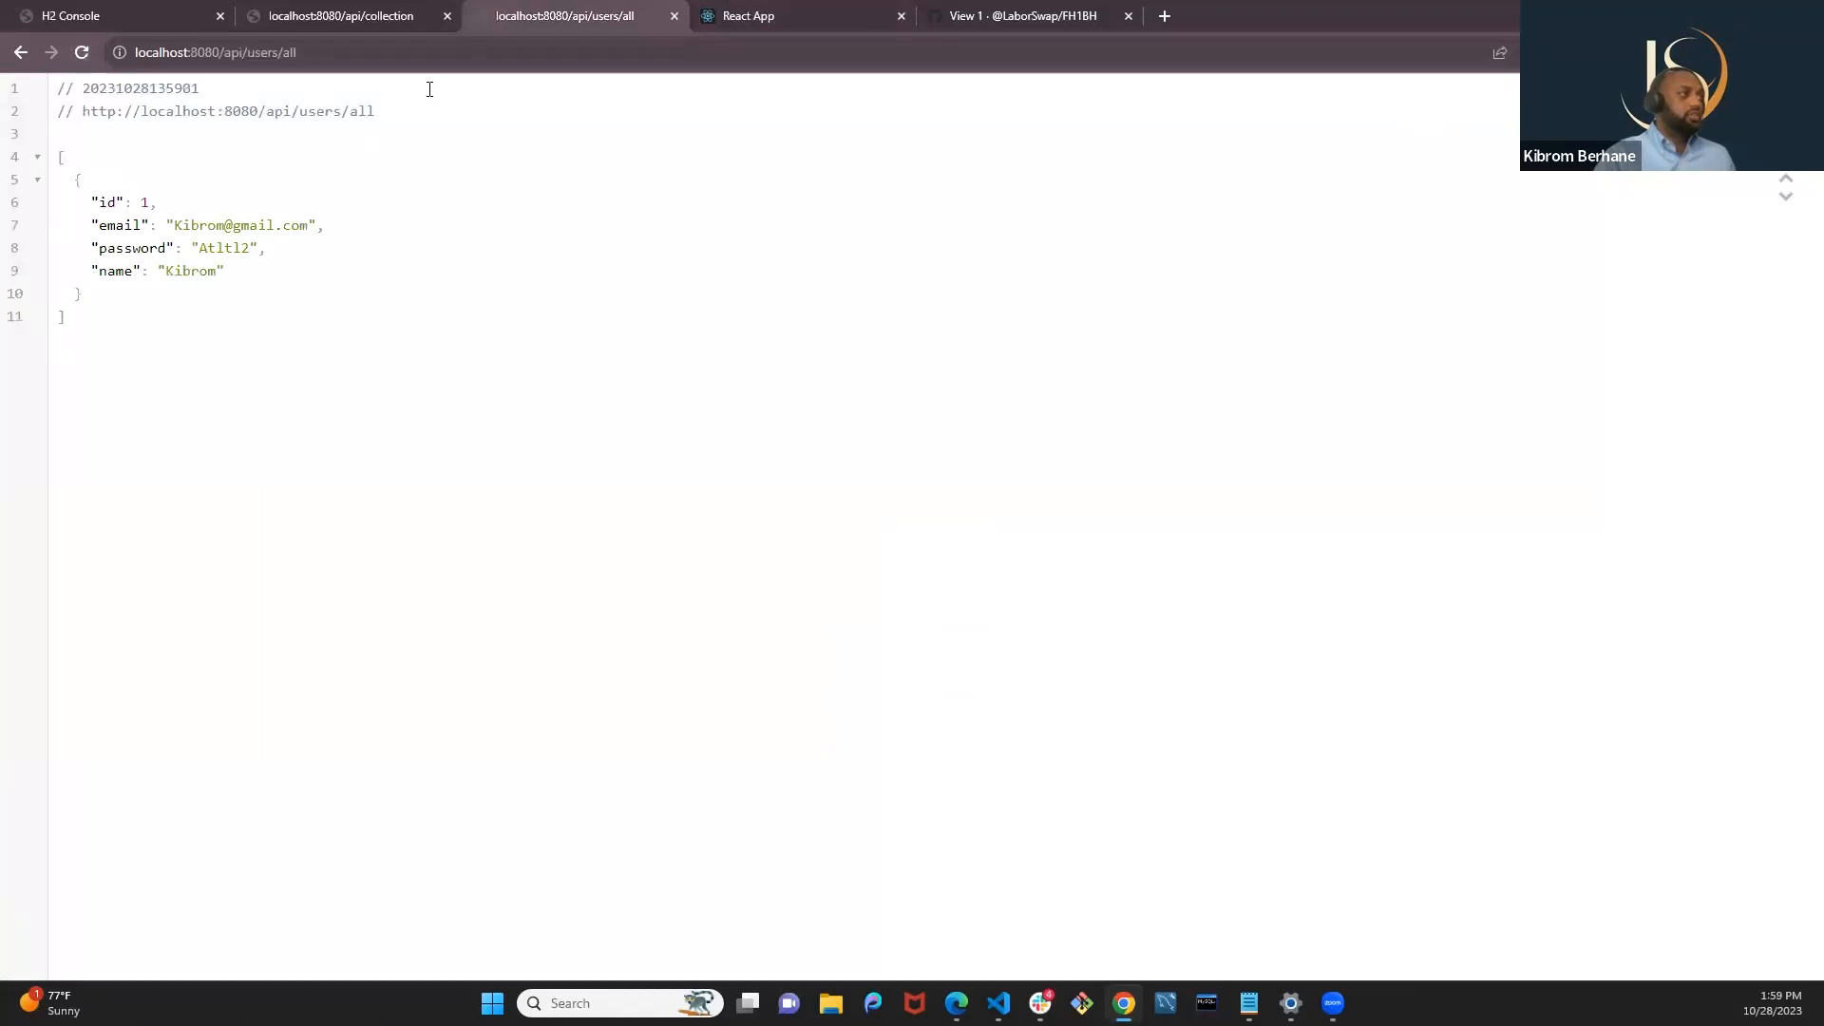
click(798, 18)
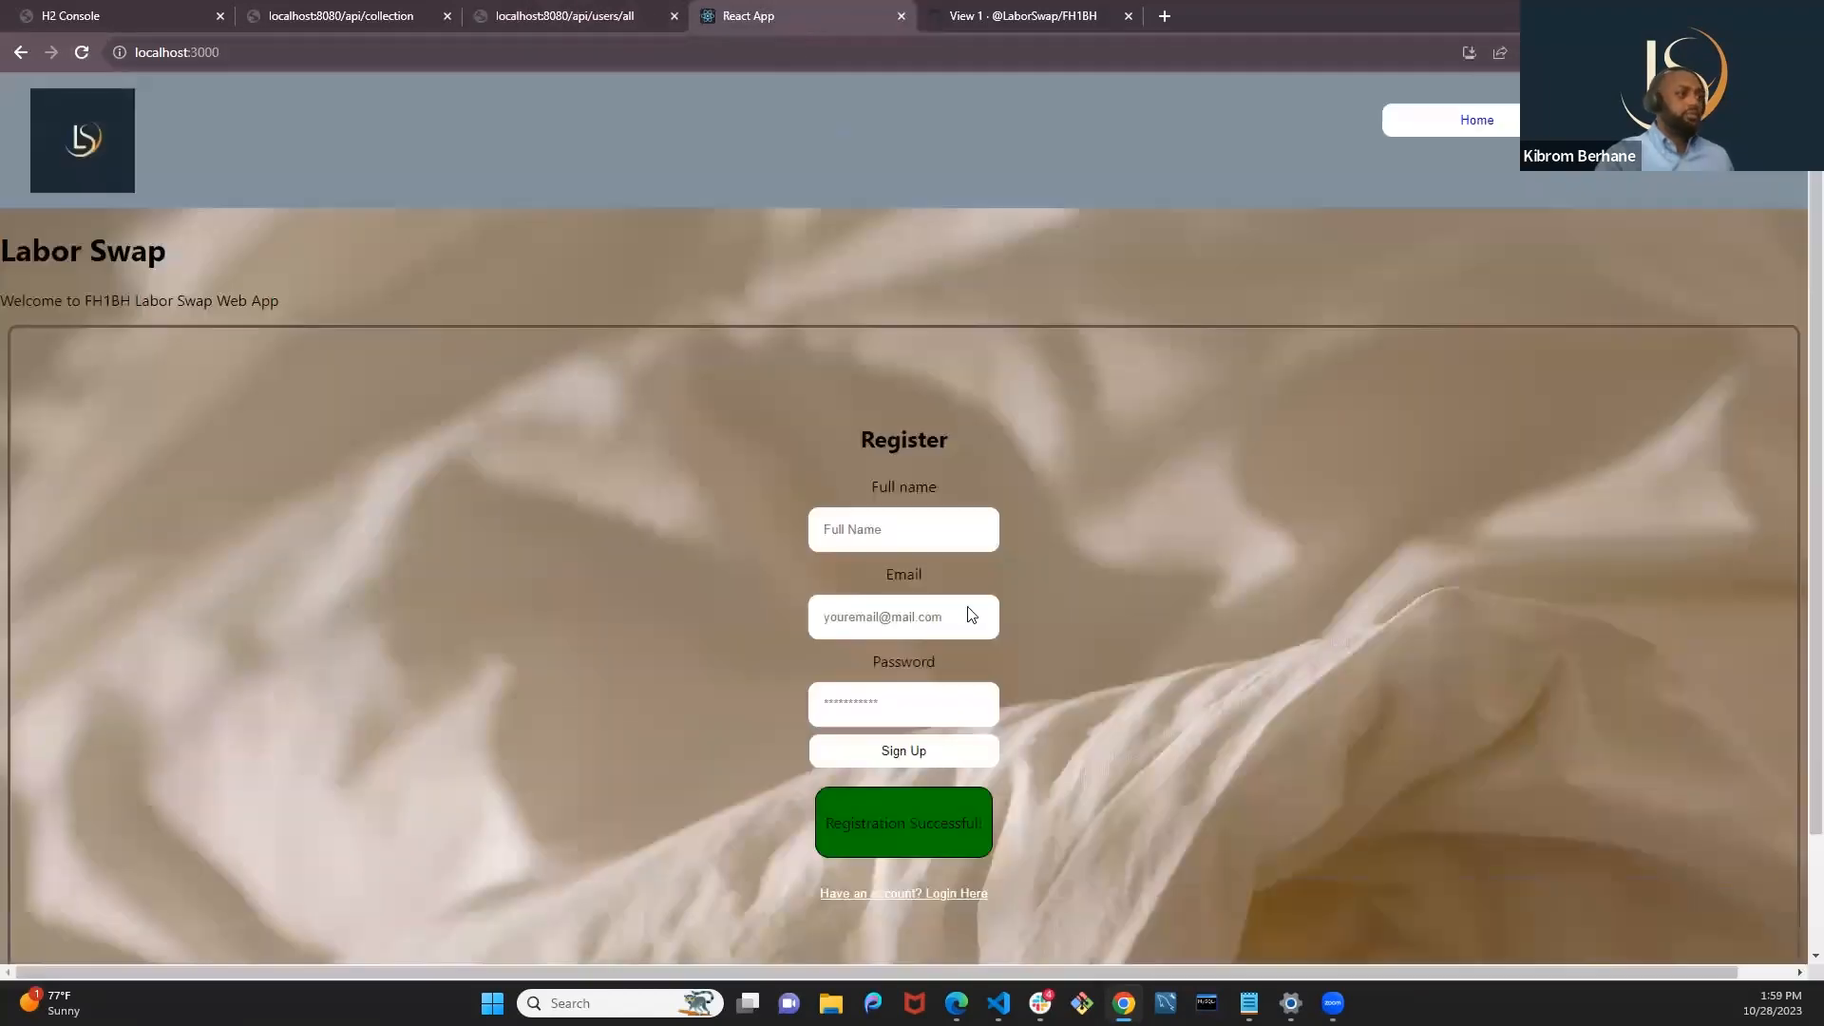
click(937, 901)
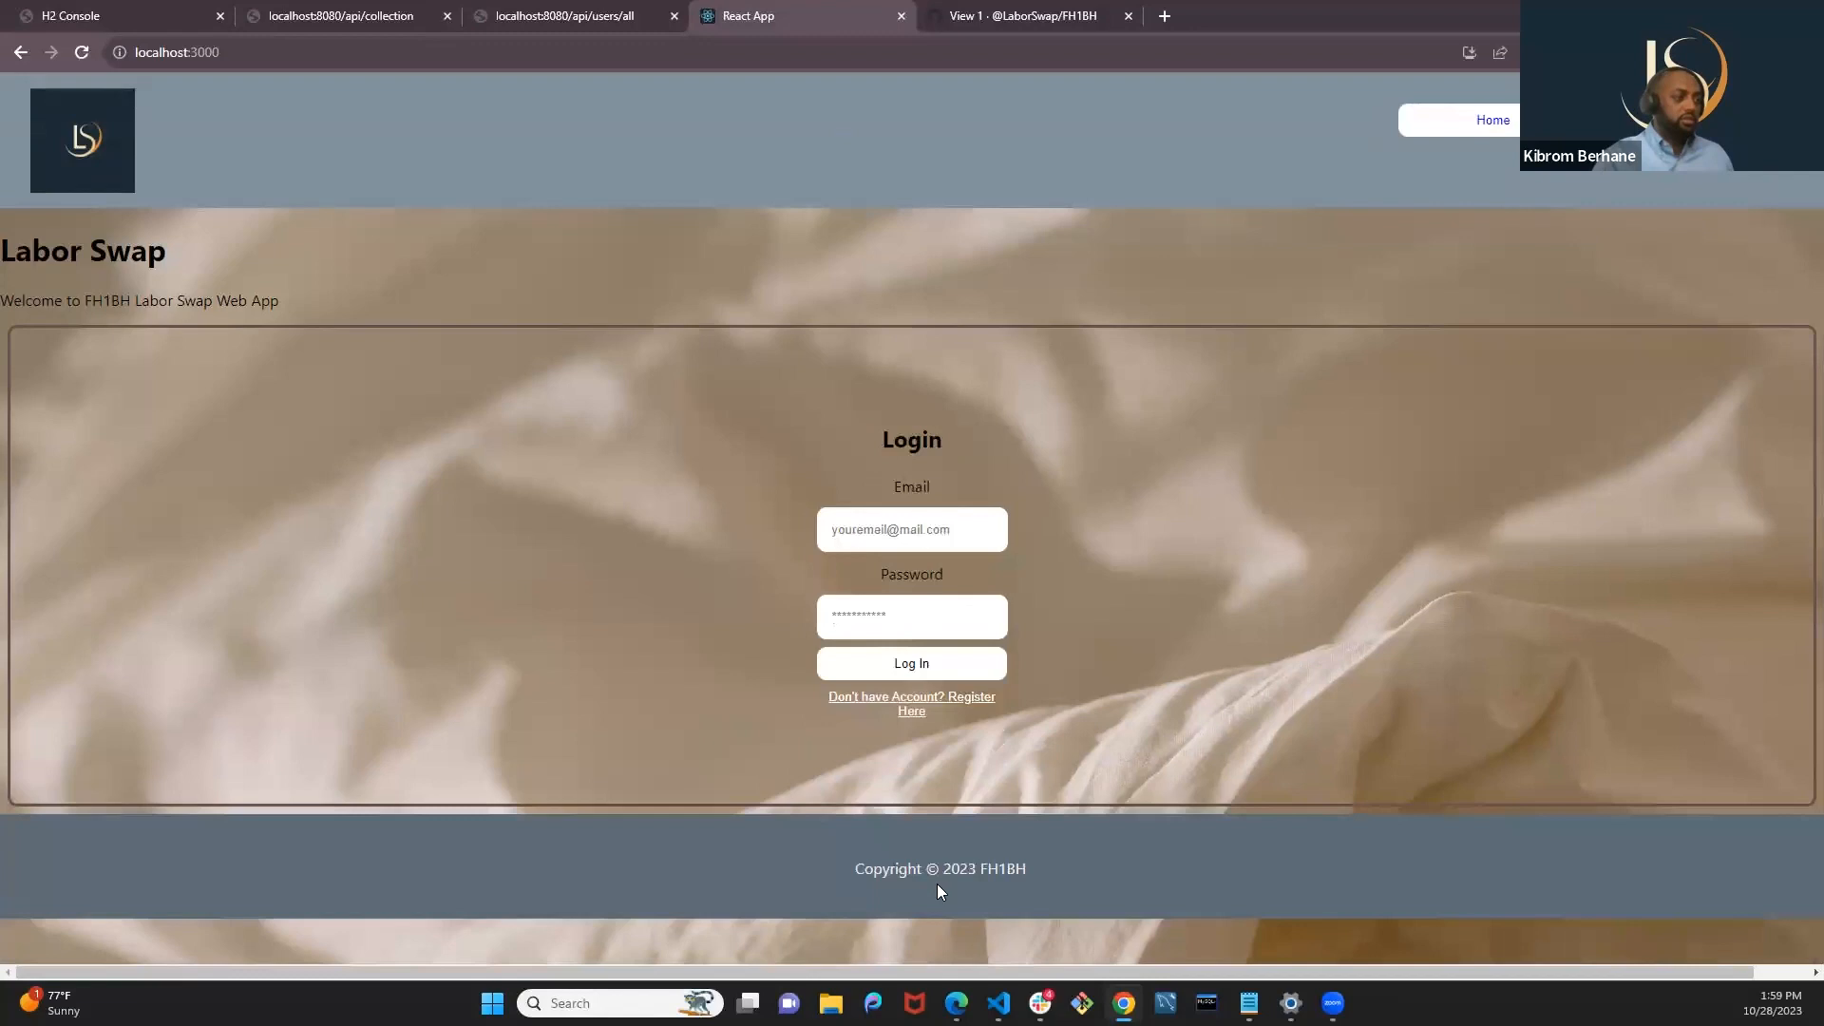
click(881, 537)
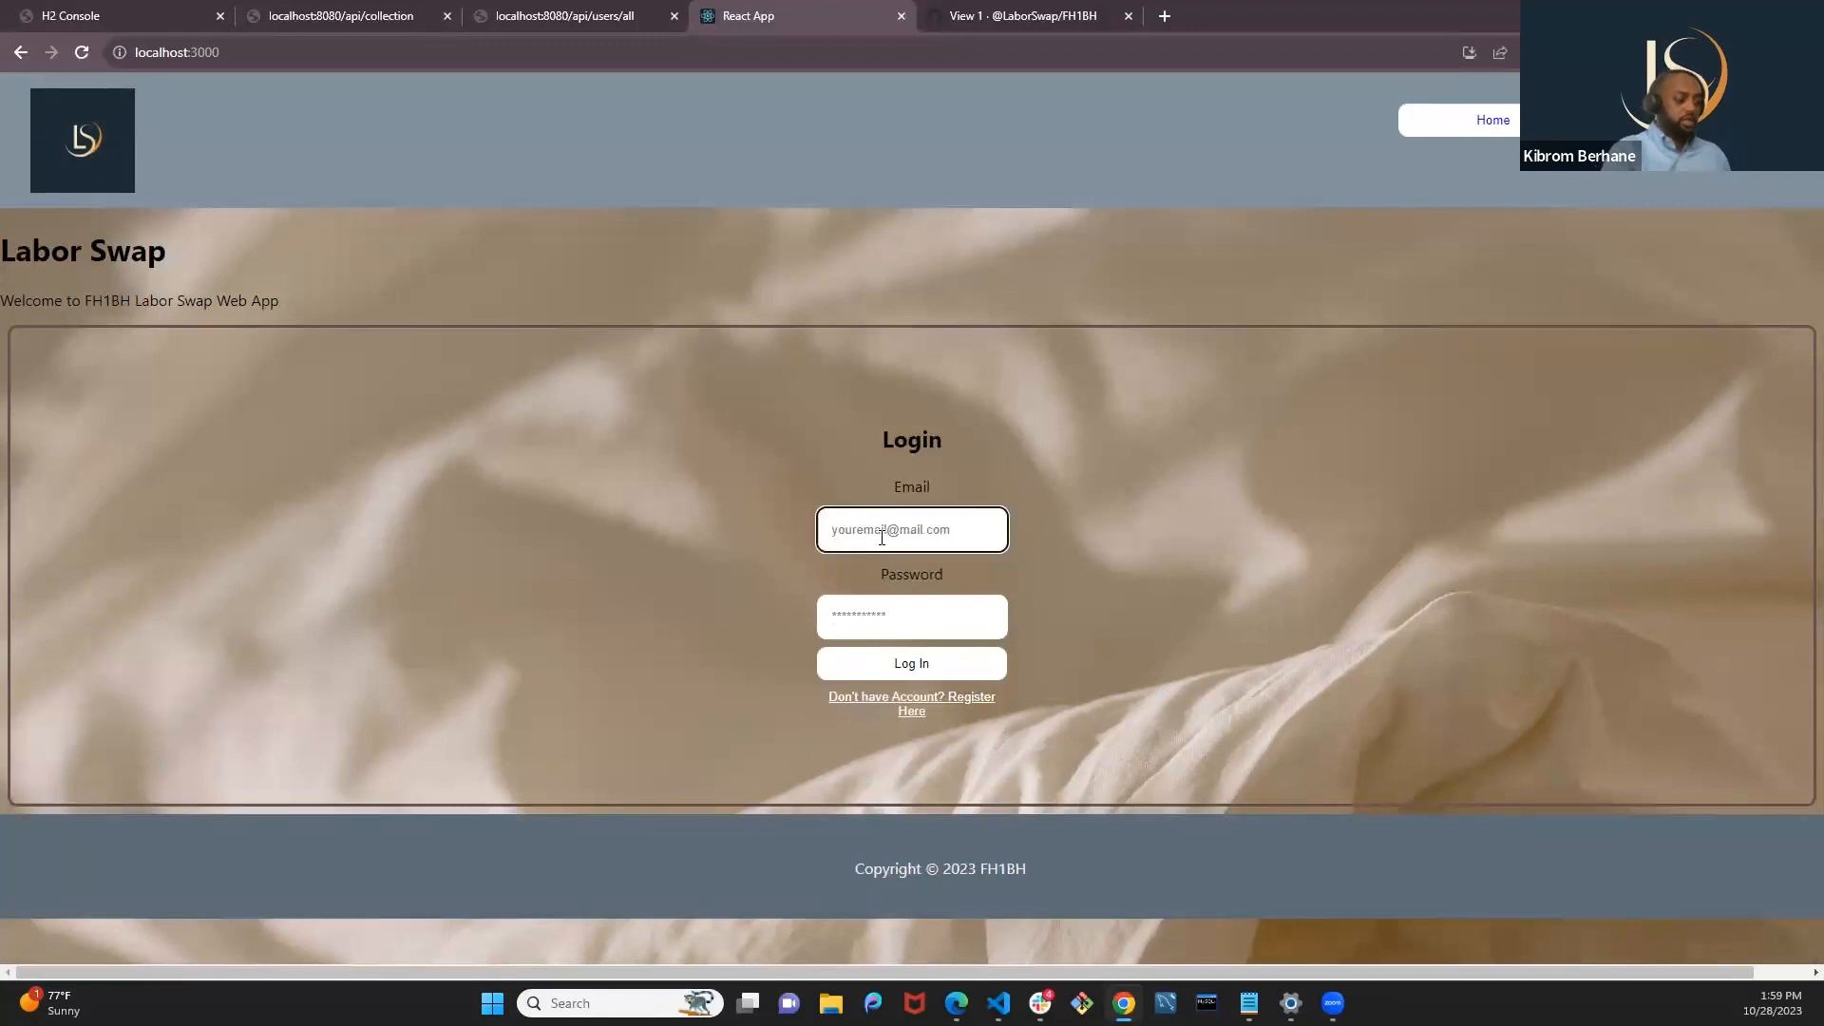
key(Tab)
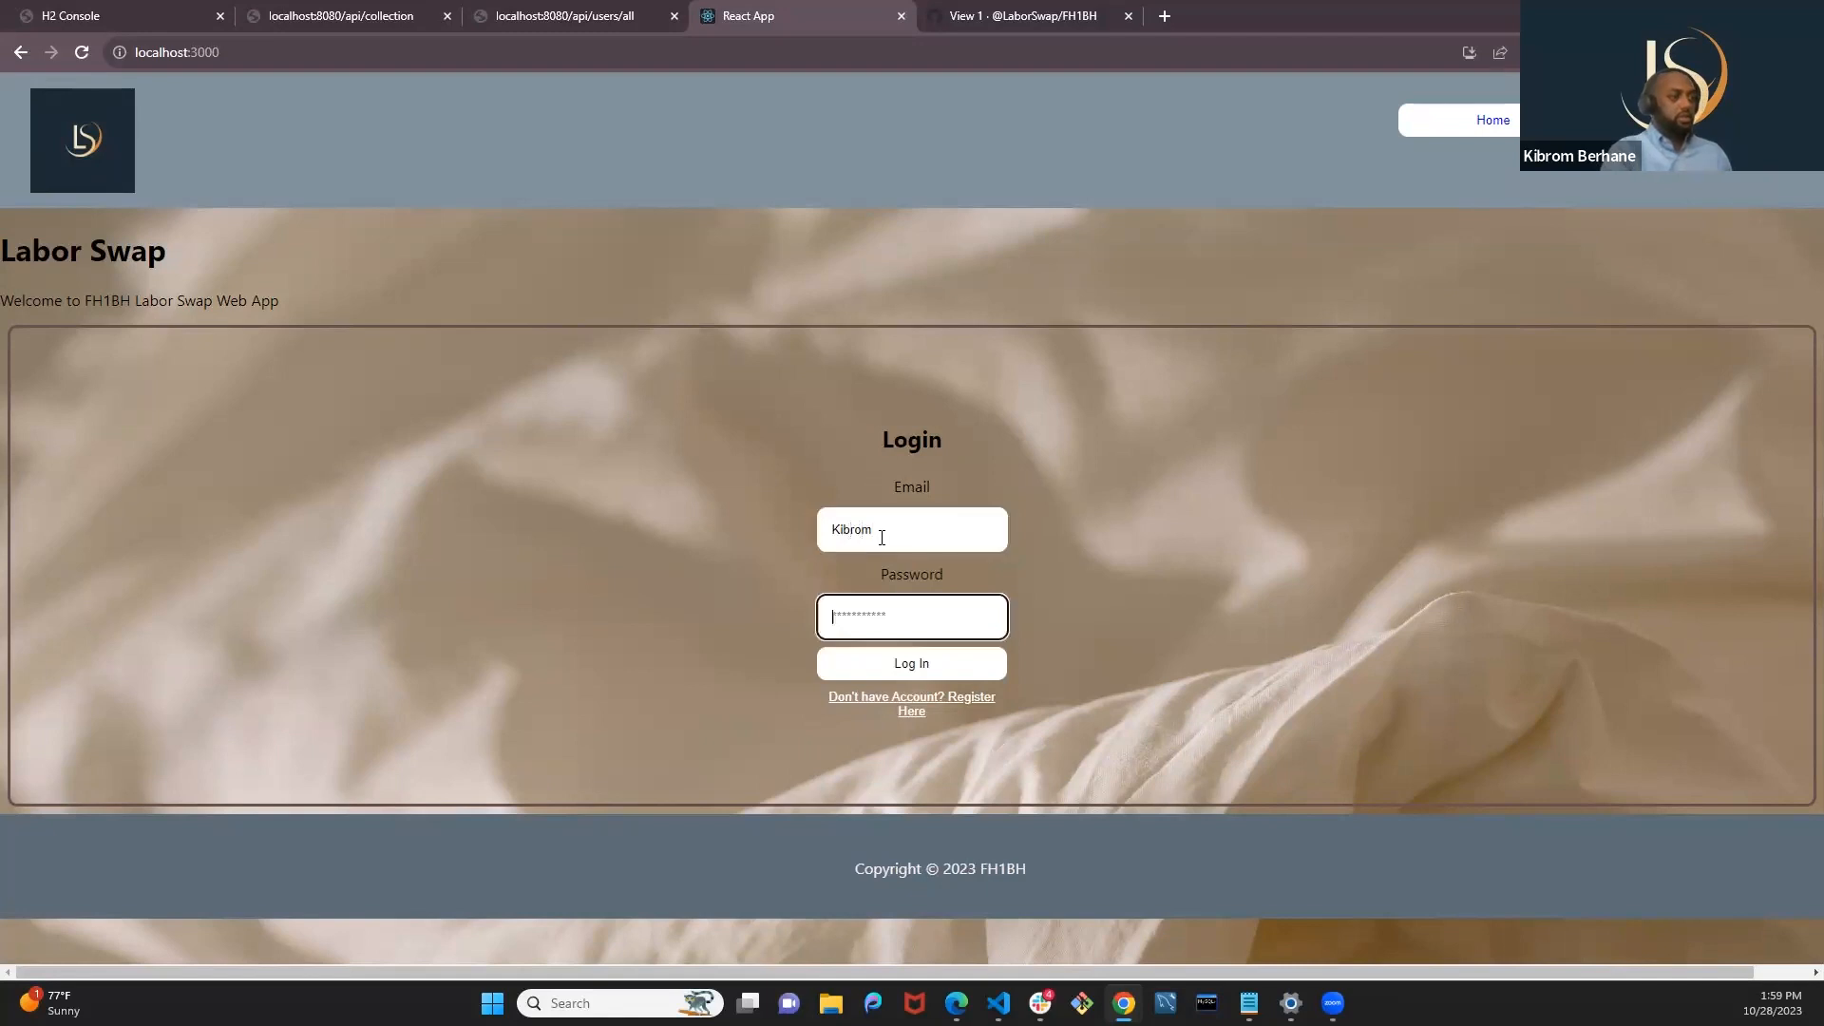
key(Return)
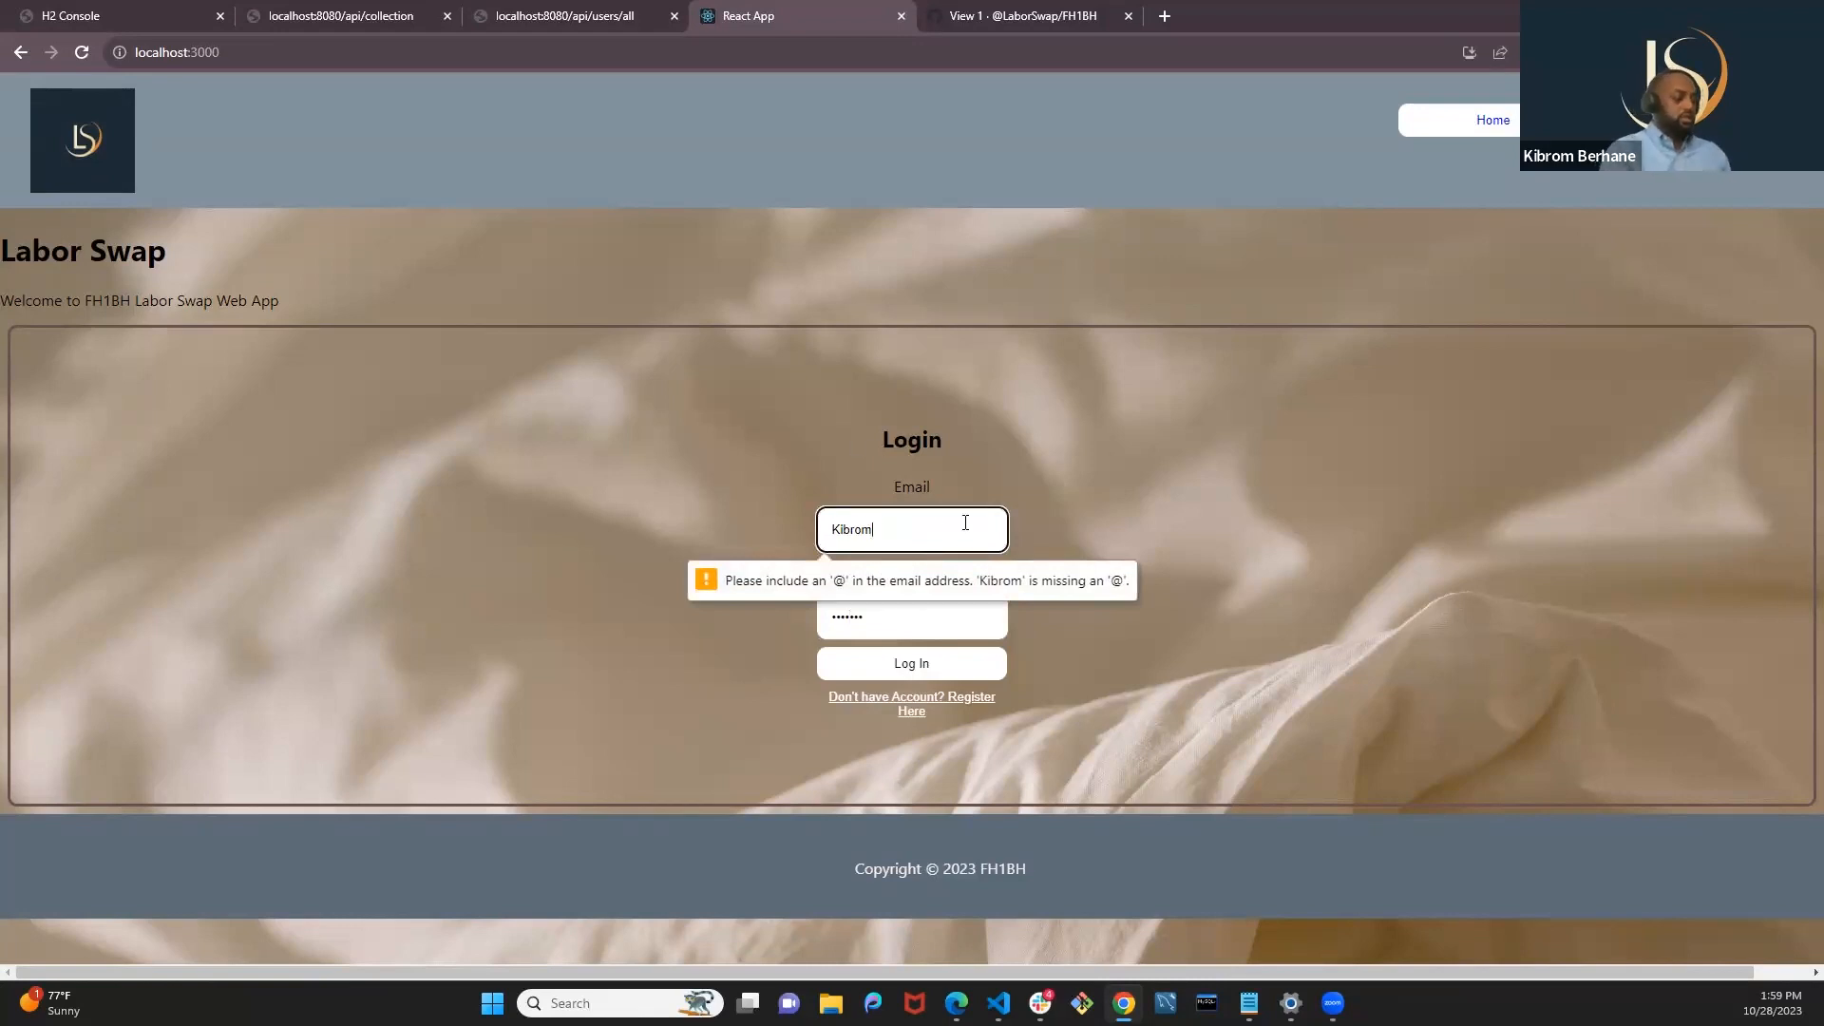
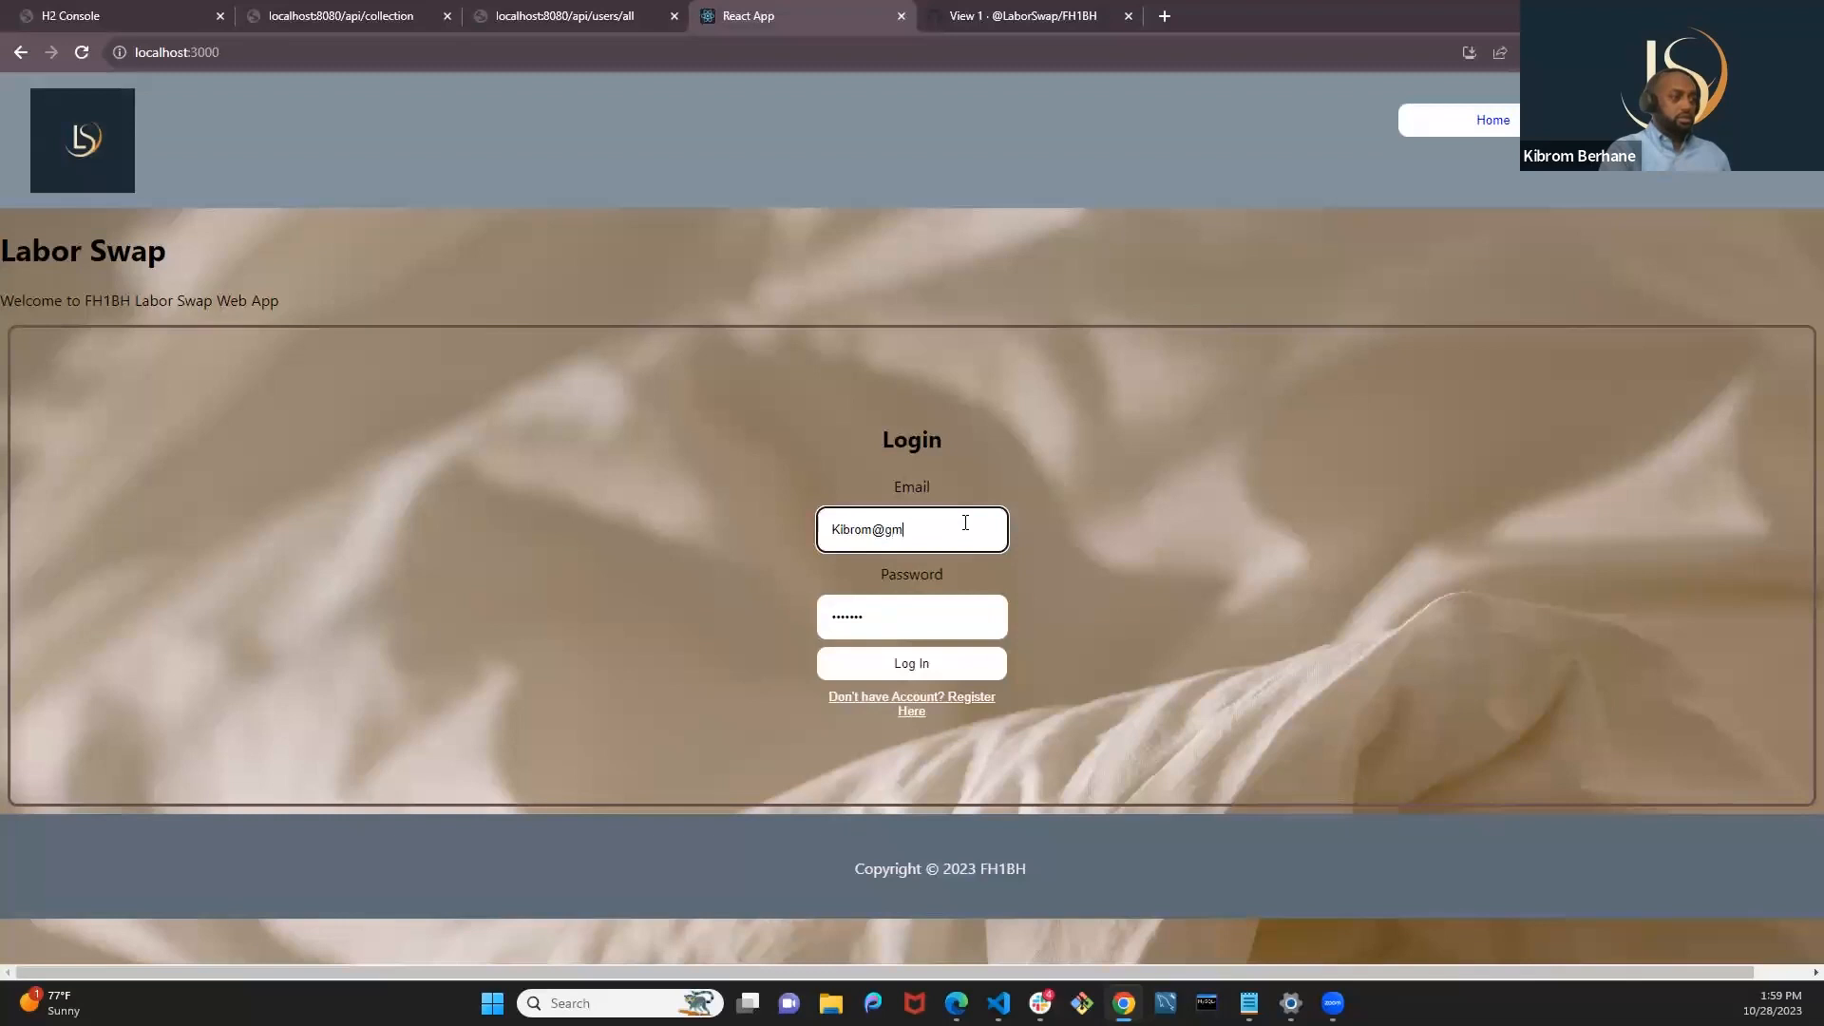
key(Return)
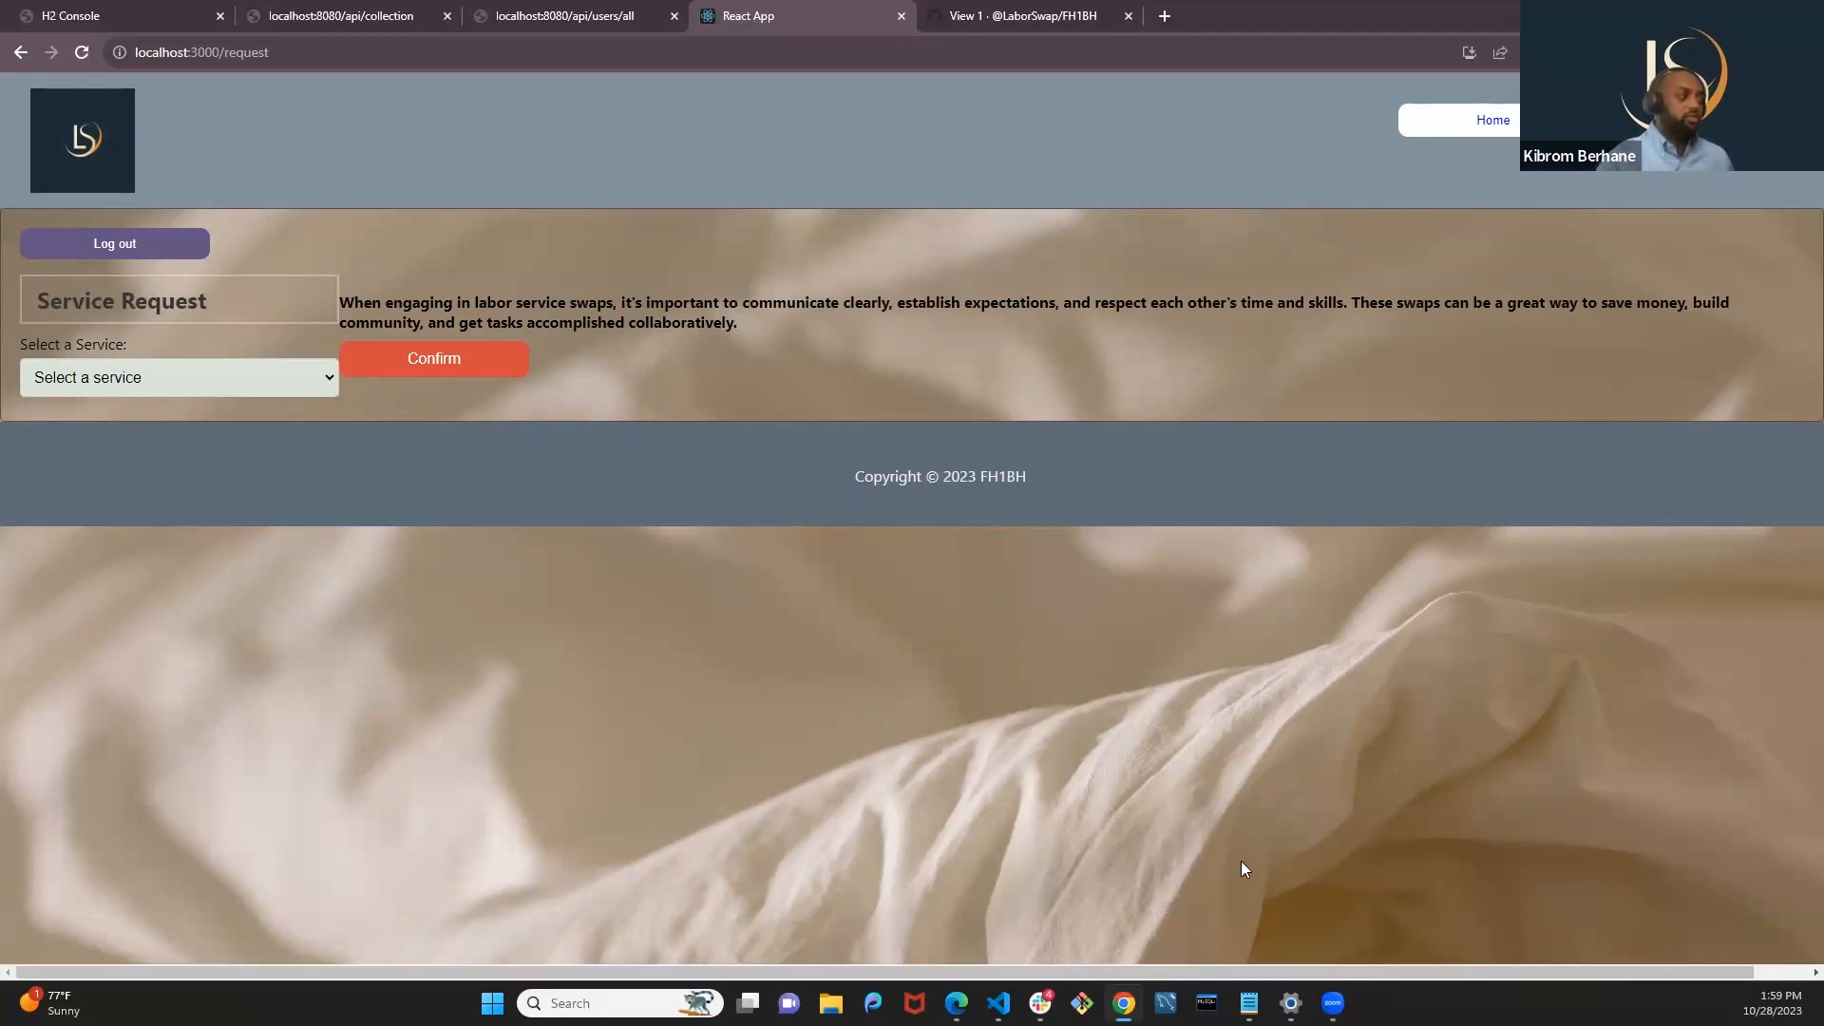
Step: Select Cleaning Services from the service list, showing its description and scheduling fields
click(329, 379)
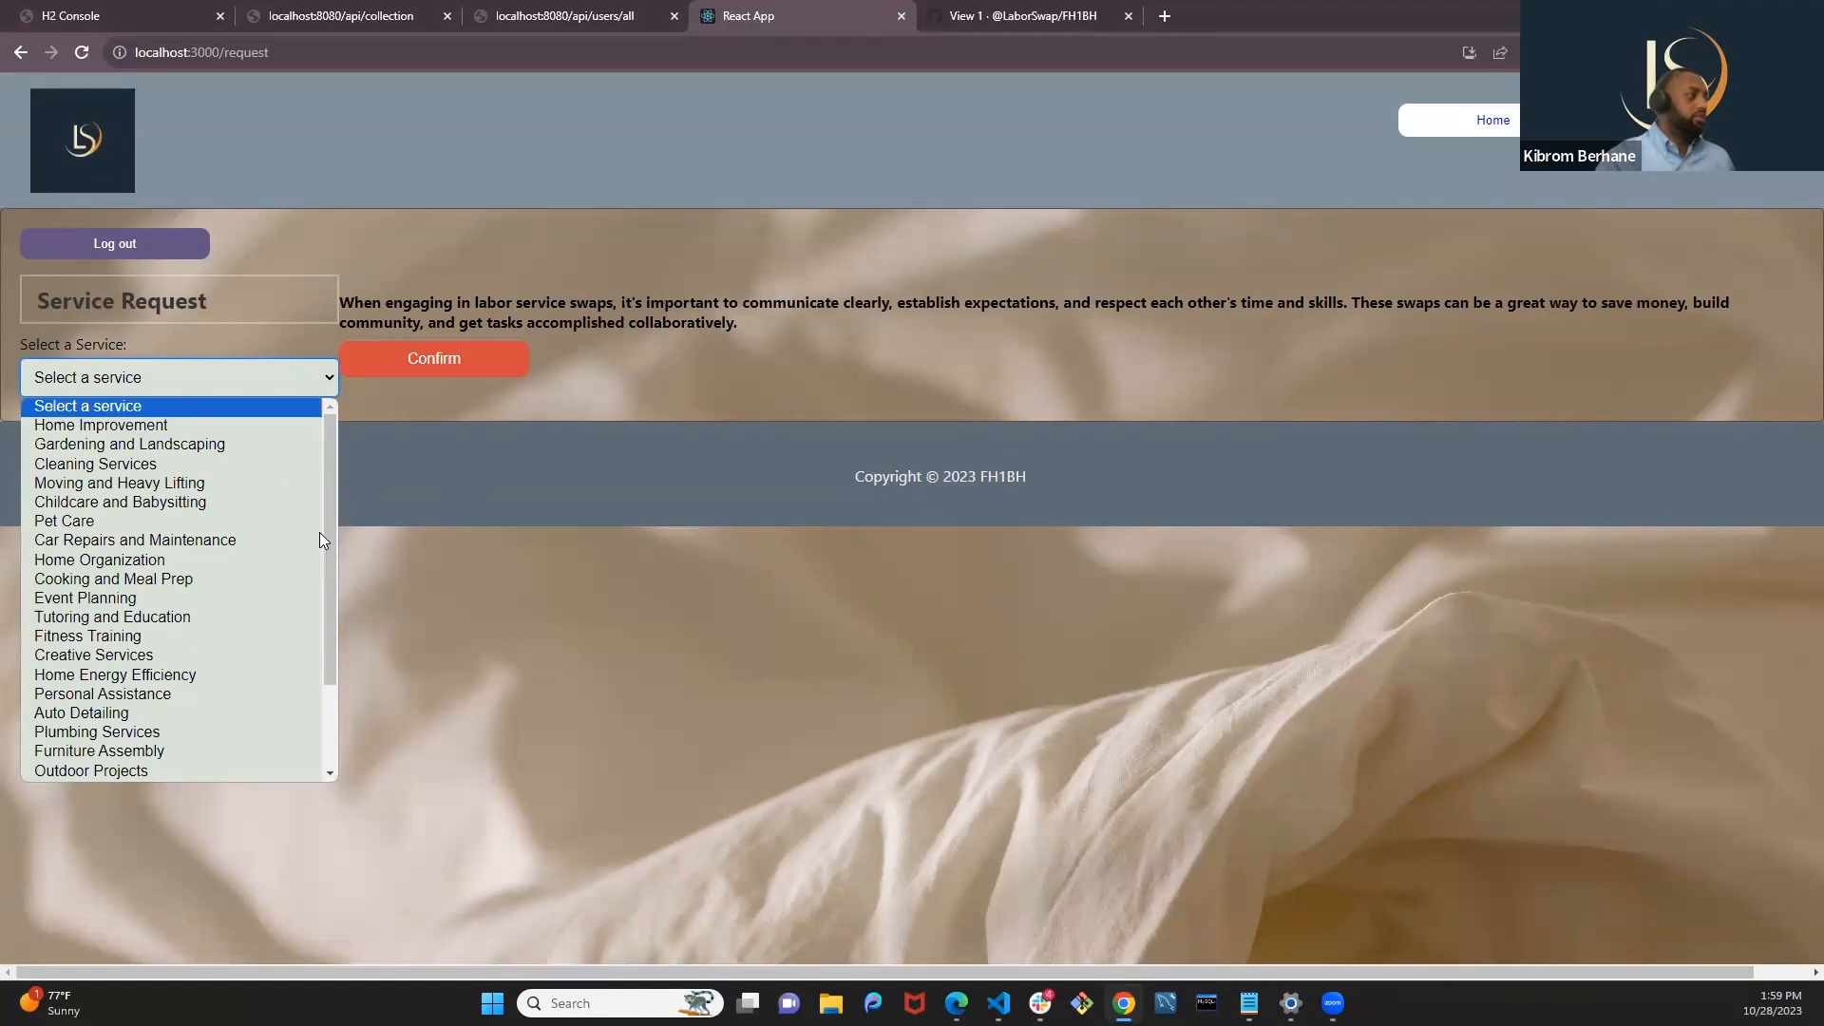
mouse_move(326, 492)
mouse_down()
mouse_move(312, 563)
mouse_move(330, 428)
mouse_up()
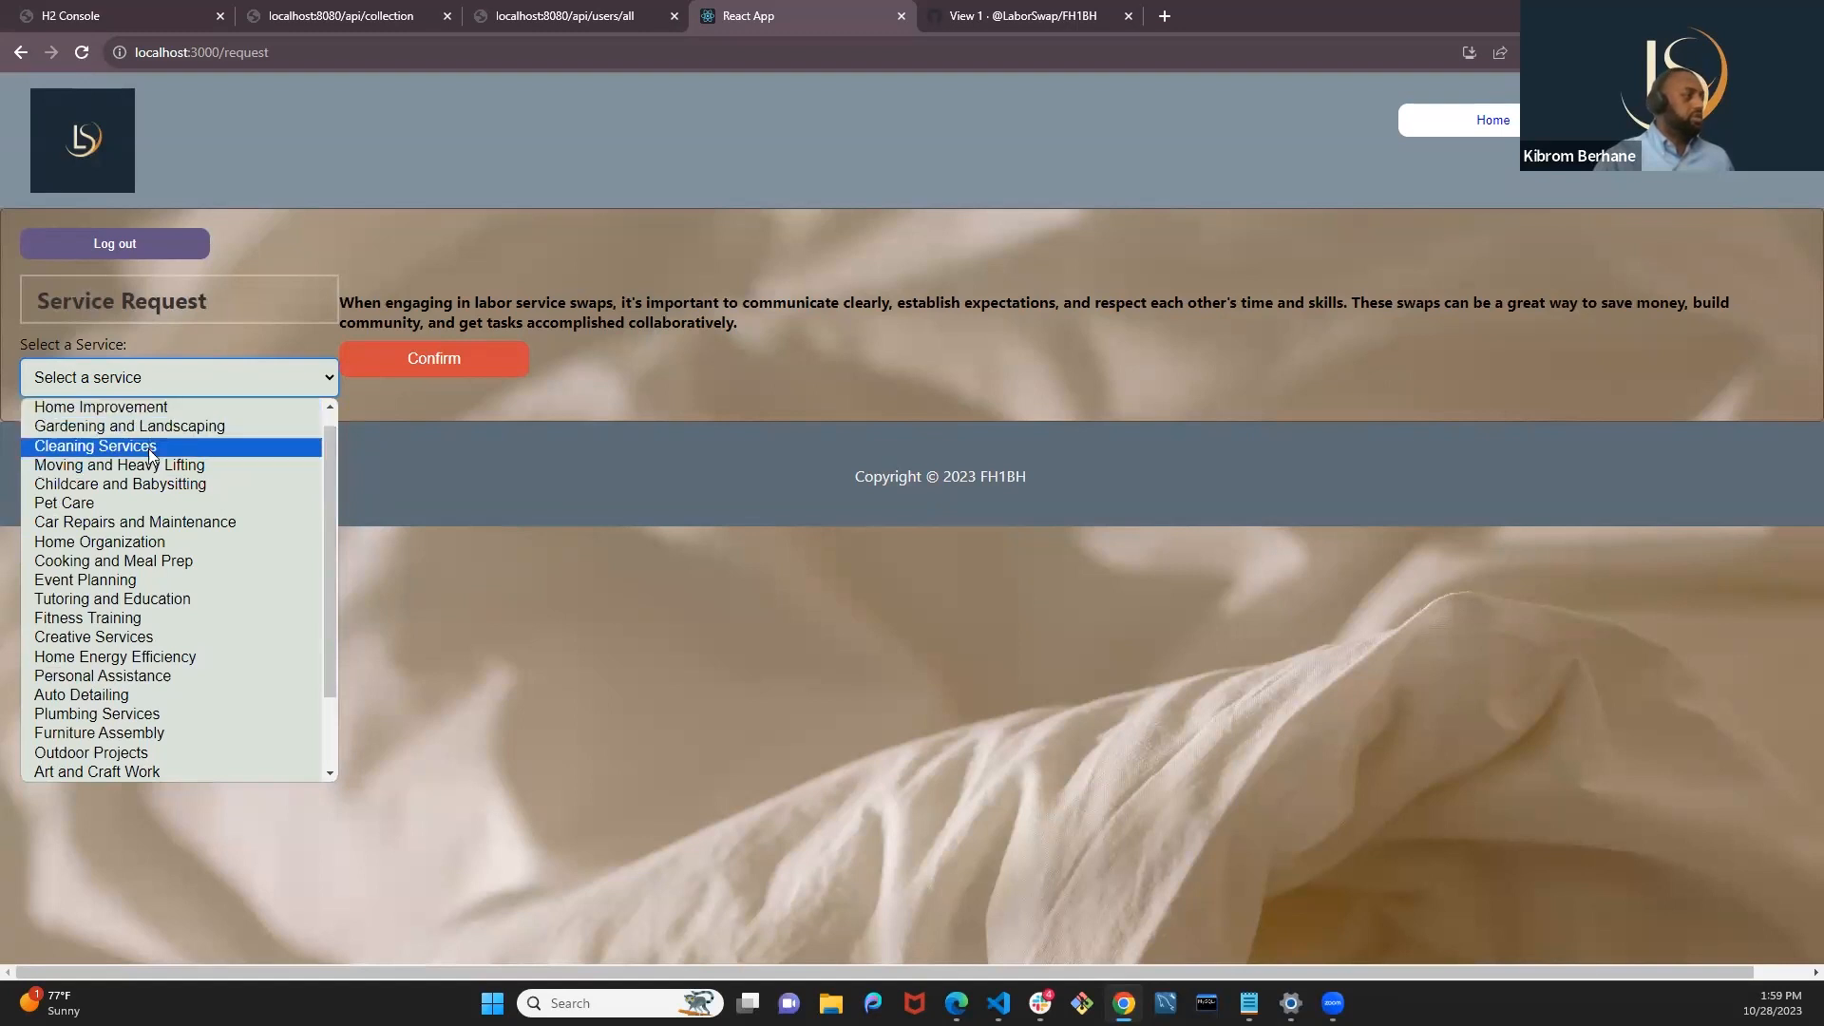
click(154, 449)
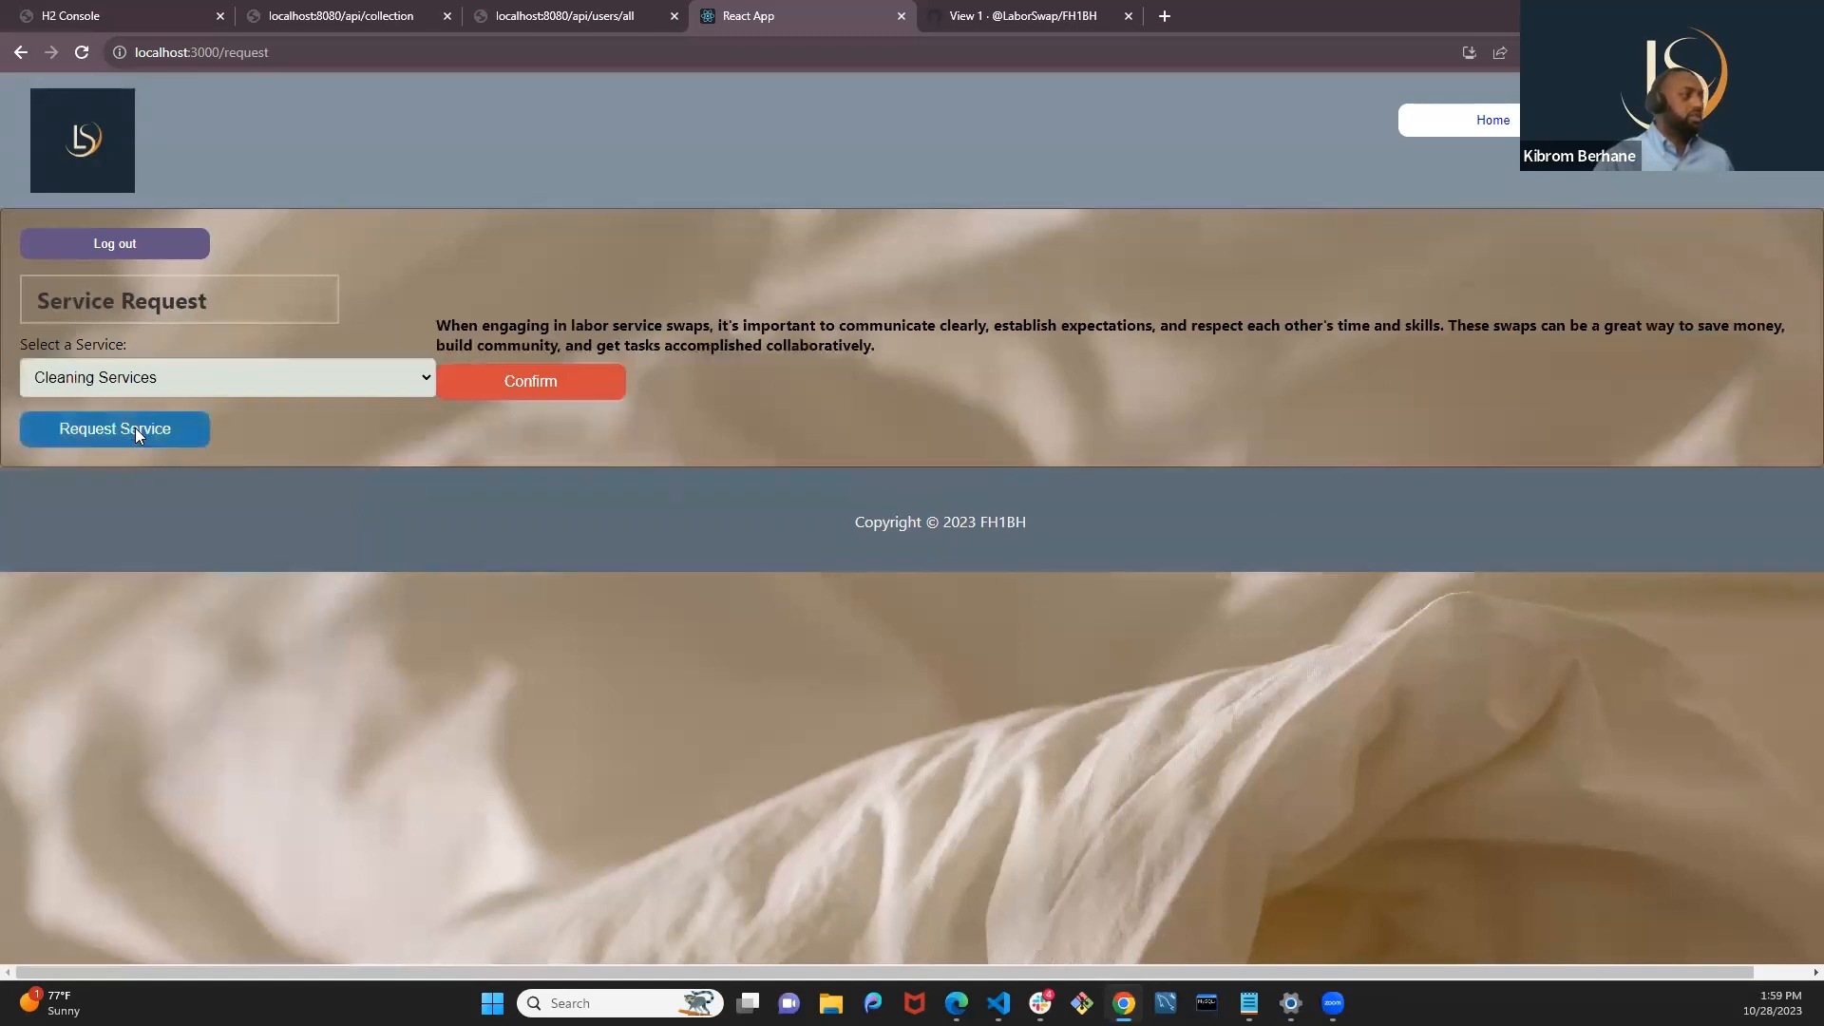
Step: Request Cleaning Services for 10/30/2023 at 05:04 PM
click(136, 429)
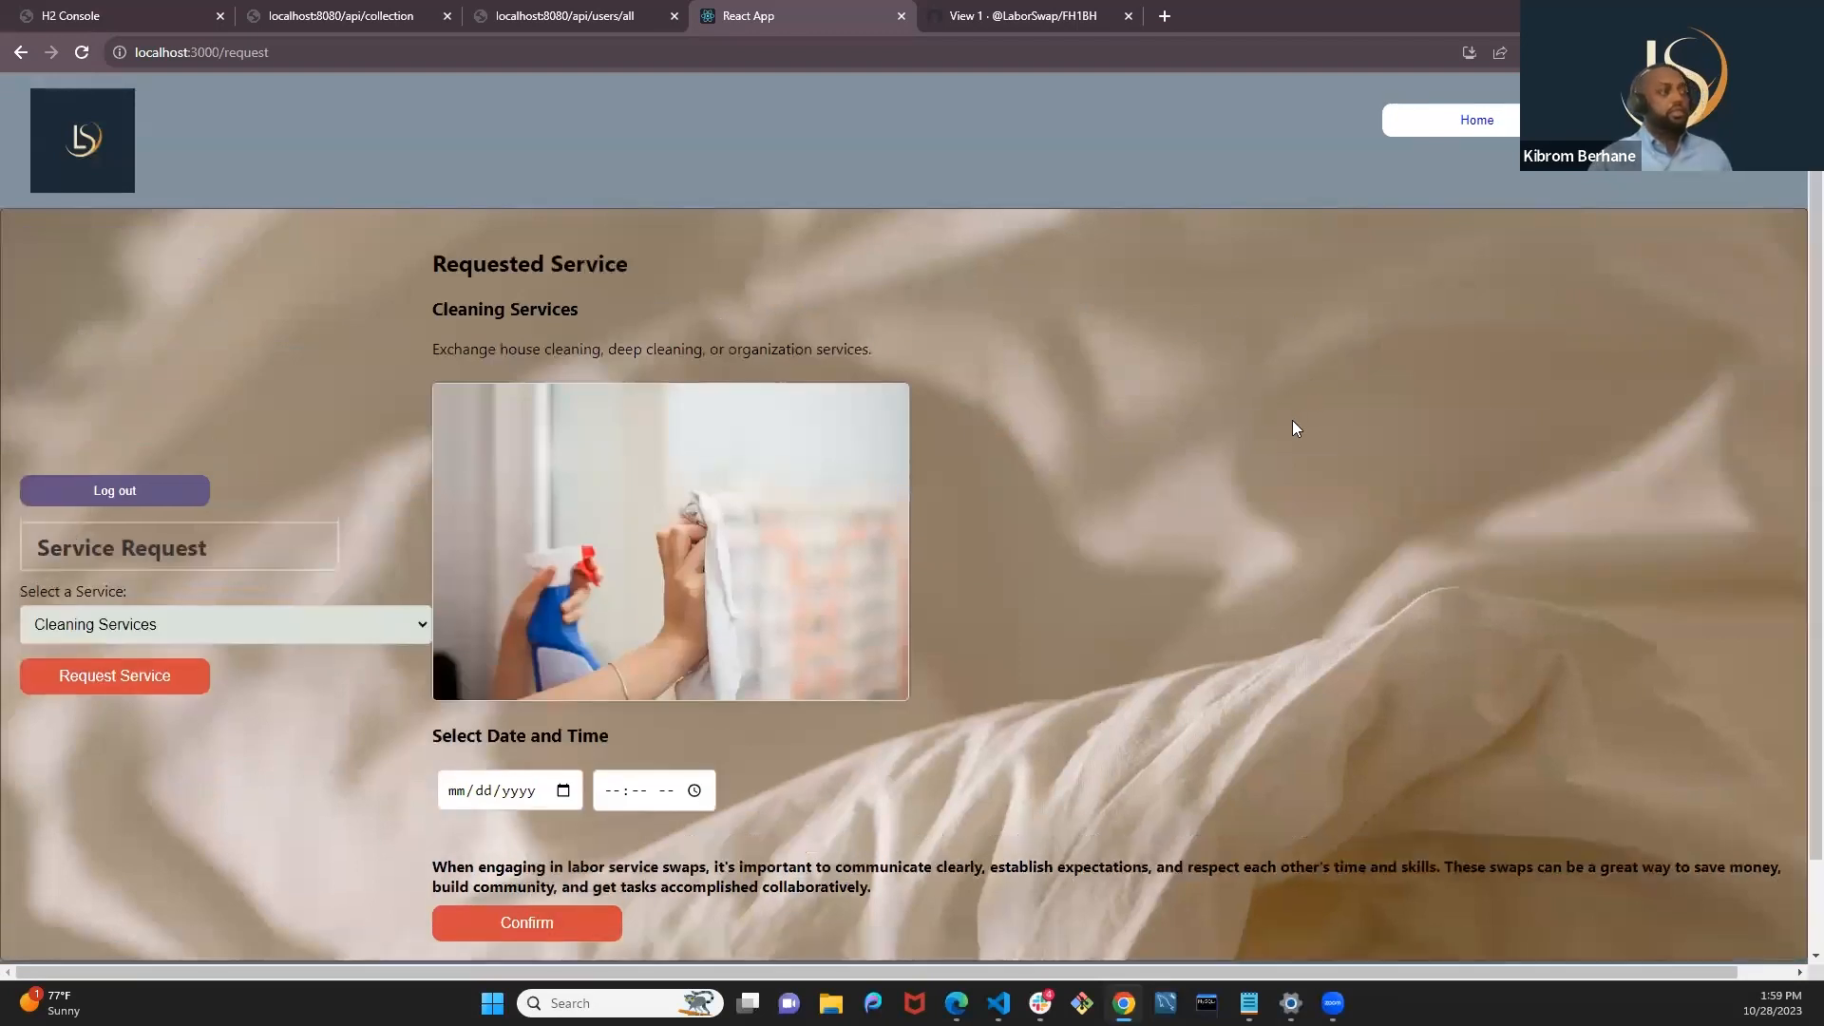
scroll(1293, 420, down, 2)
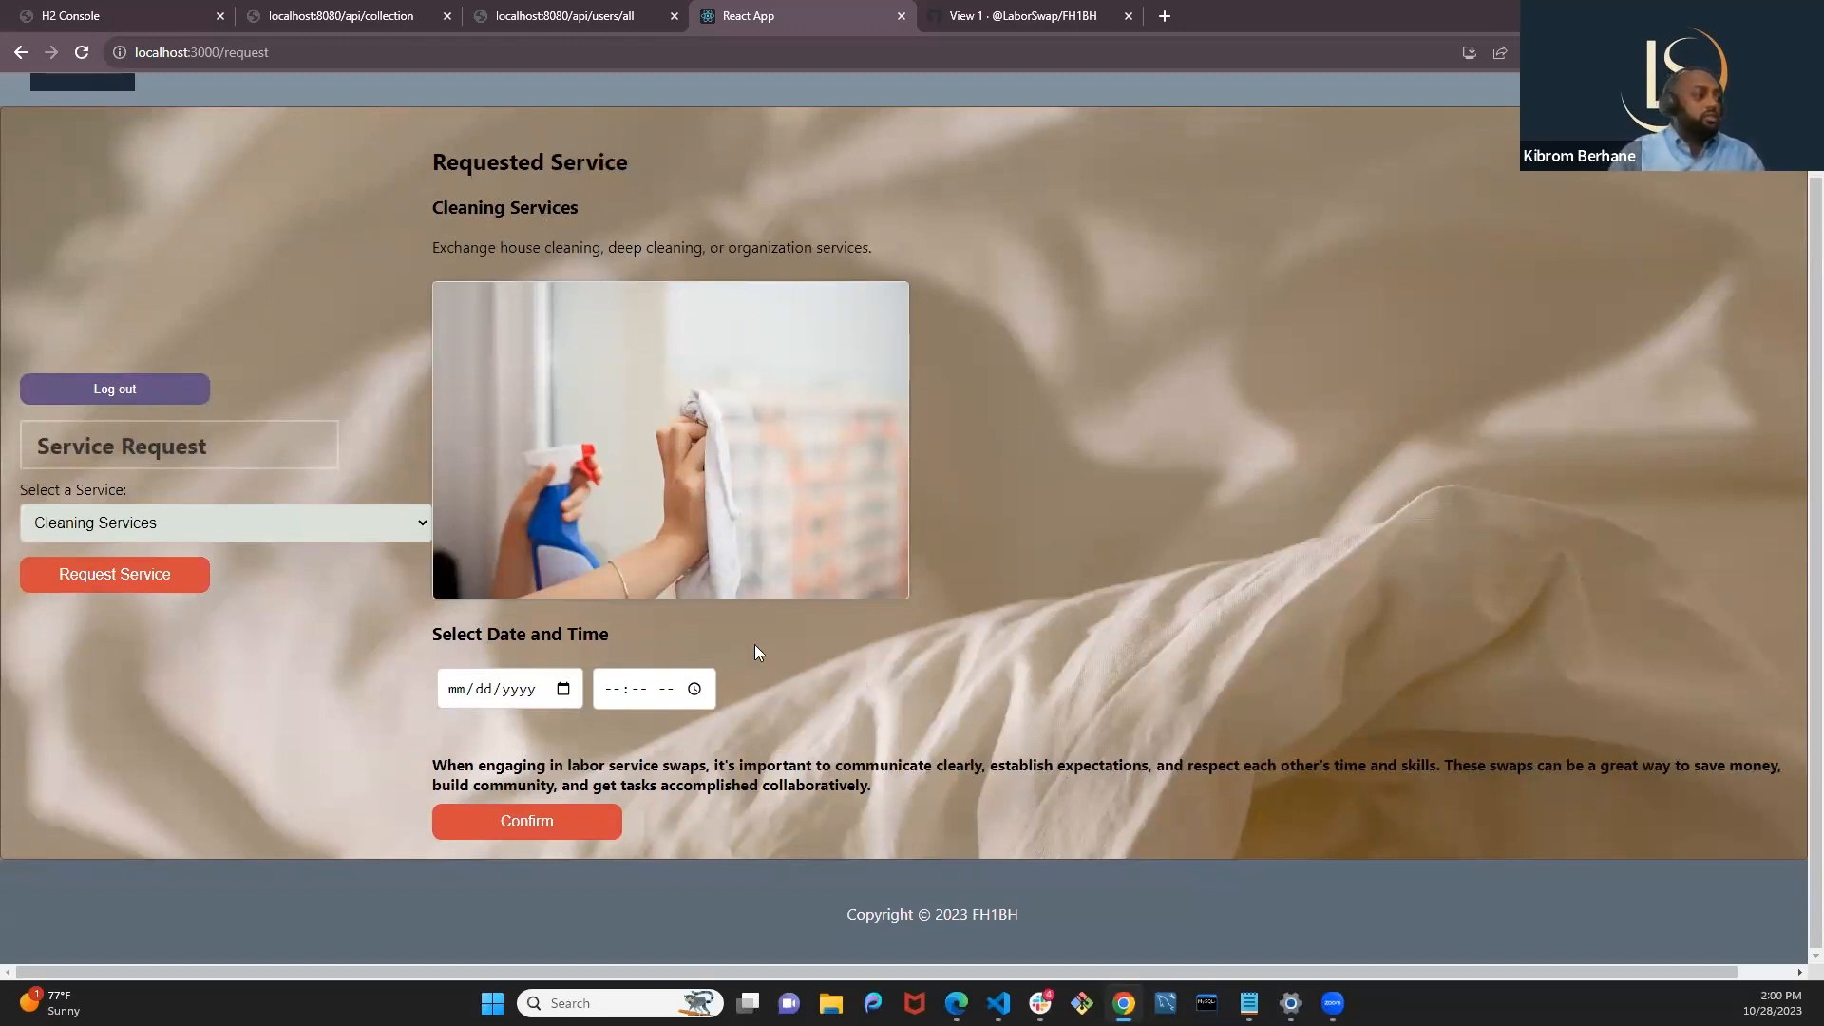
click(564, 689)
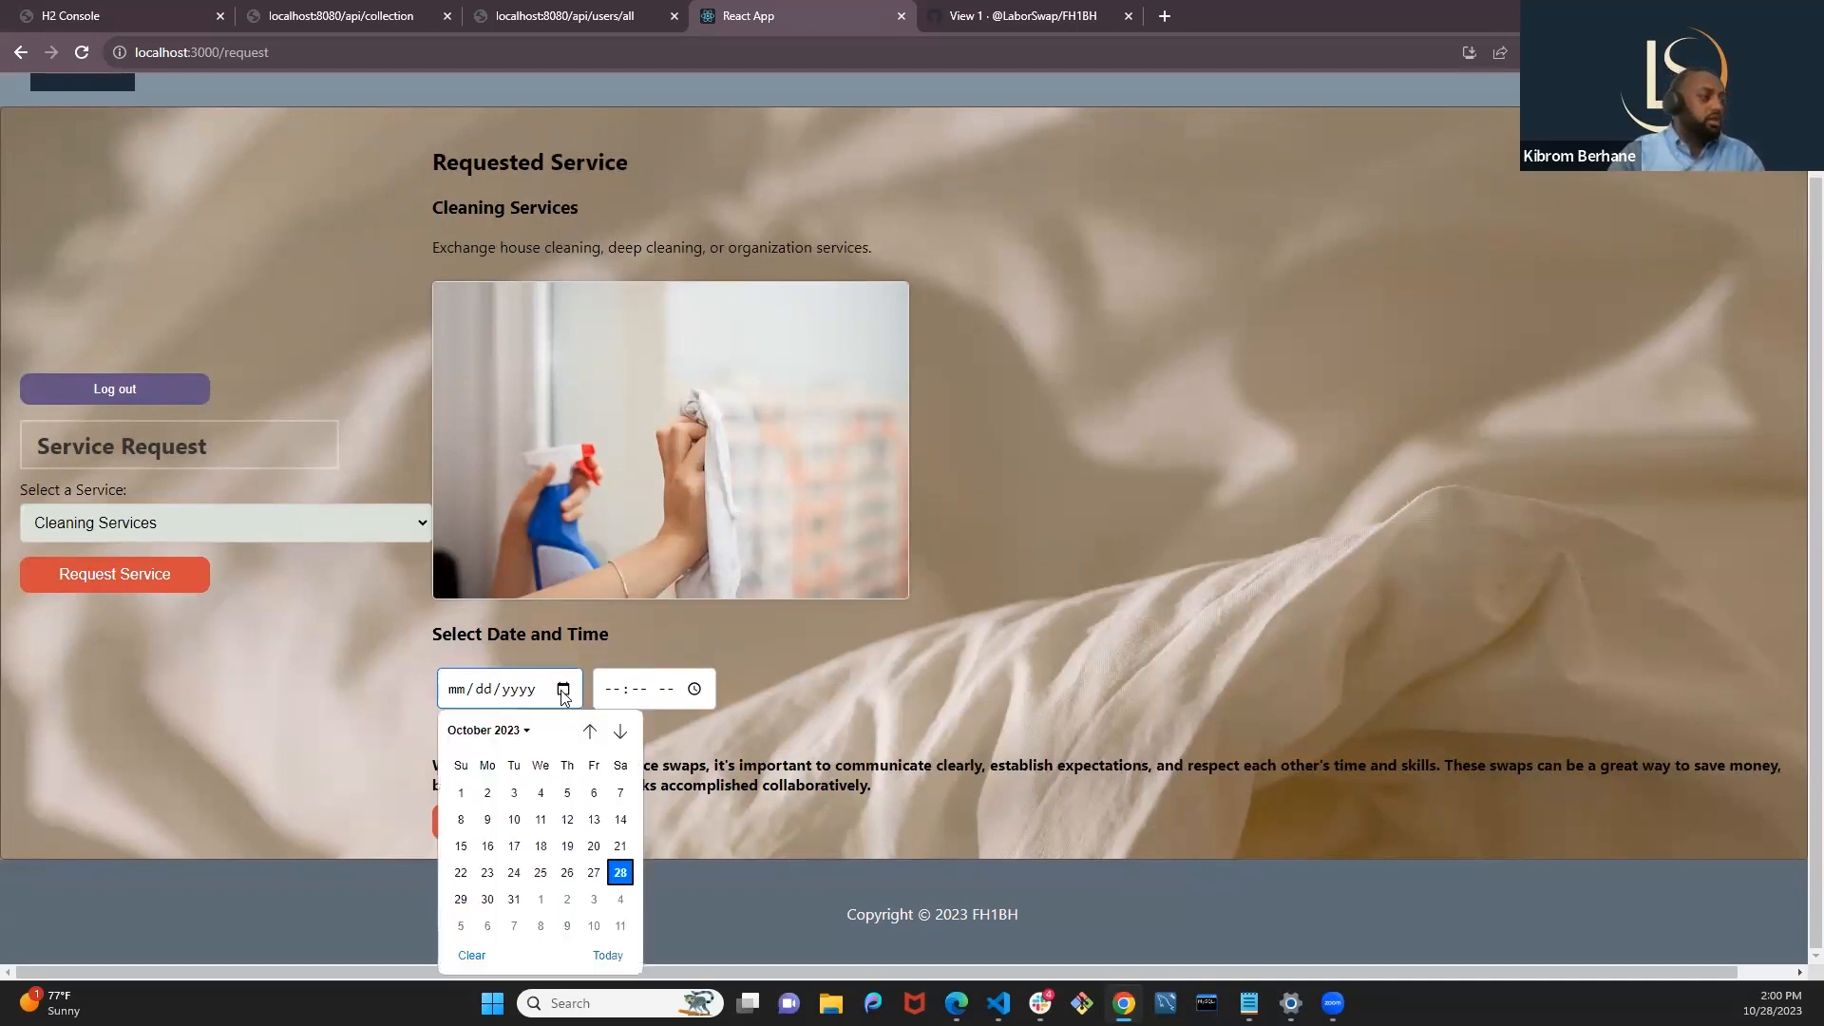
click(490, 902)
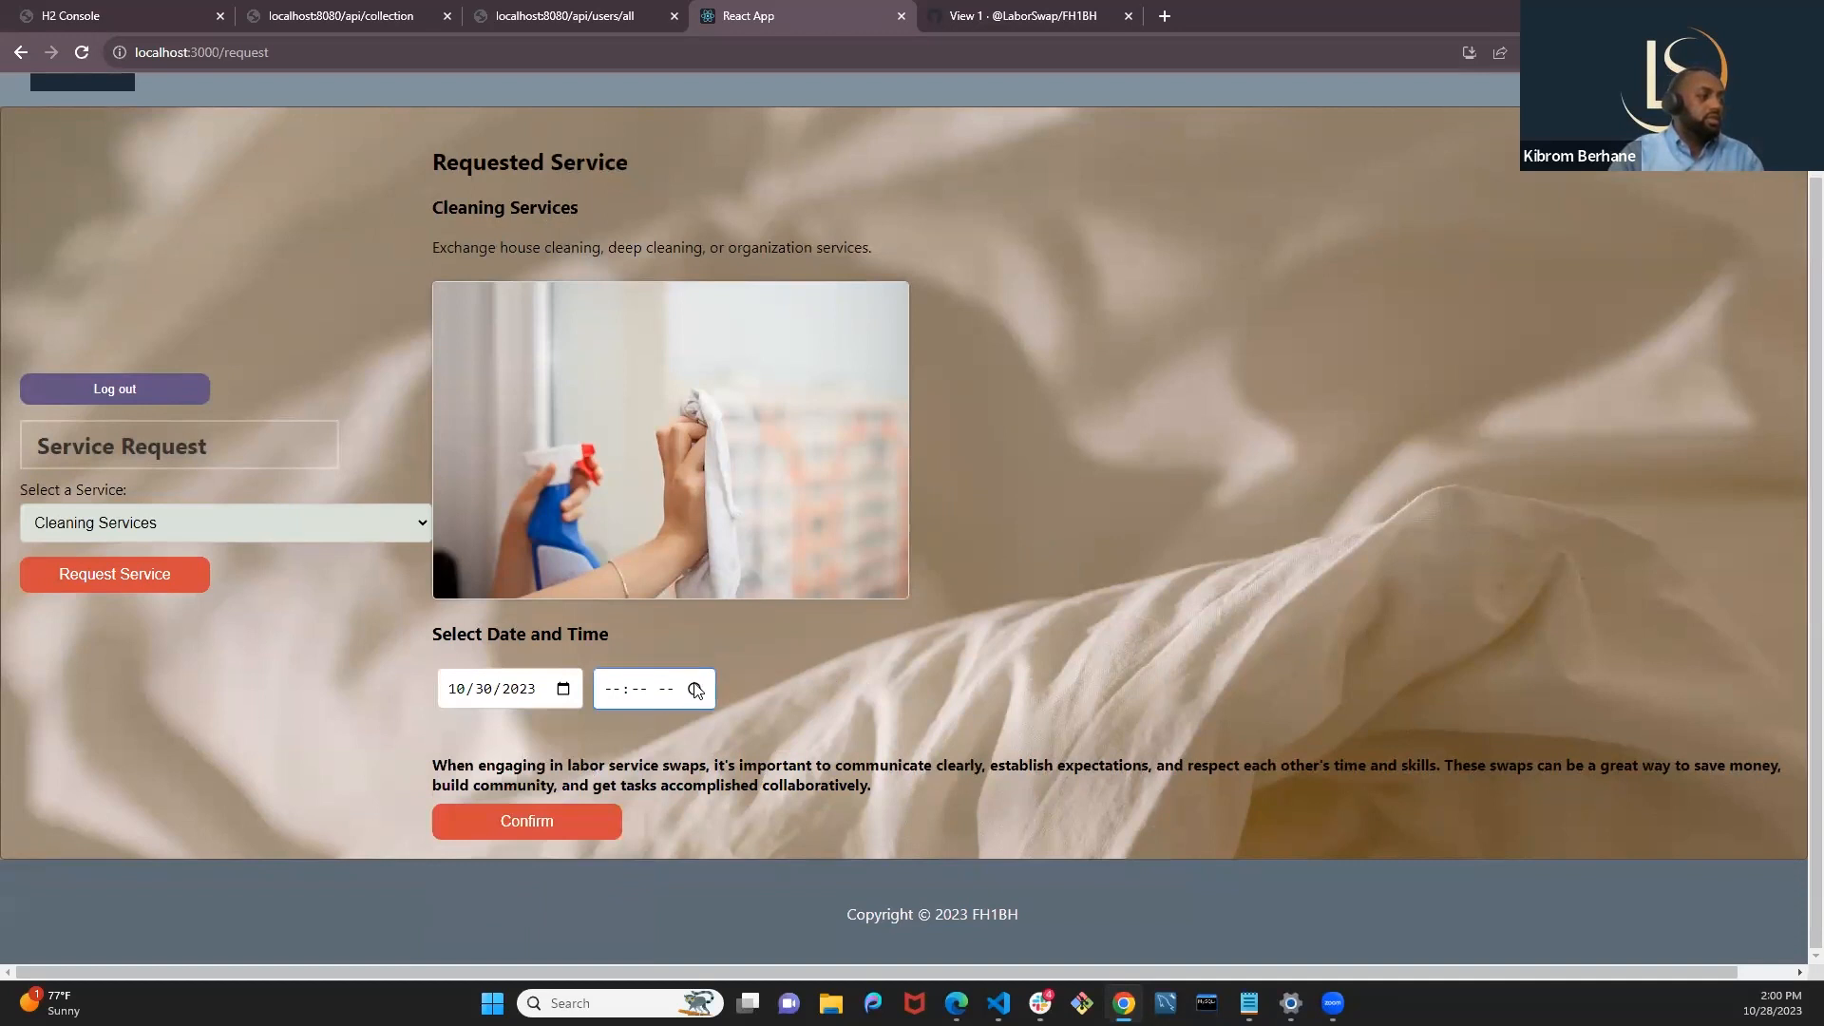
click(694, 689)
click(622, 833)
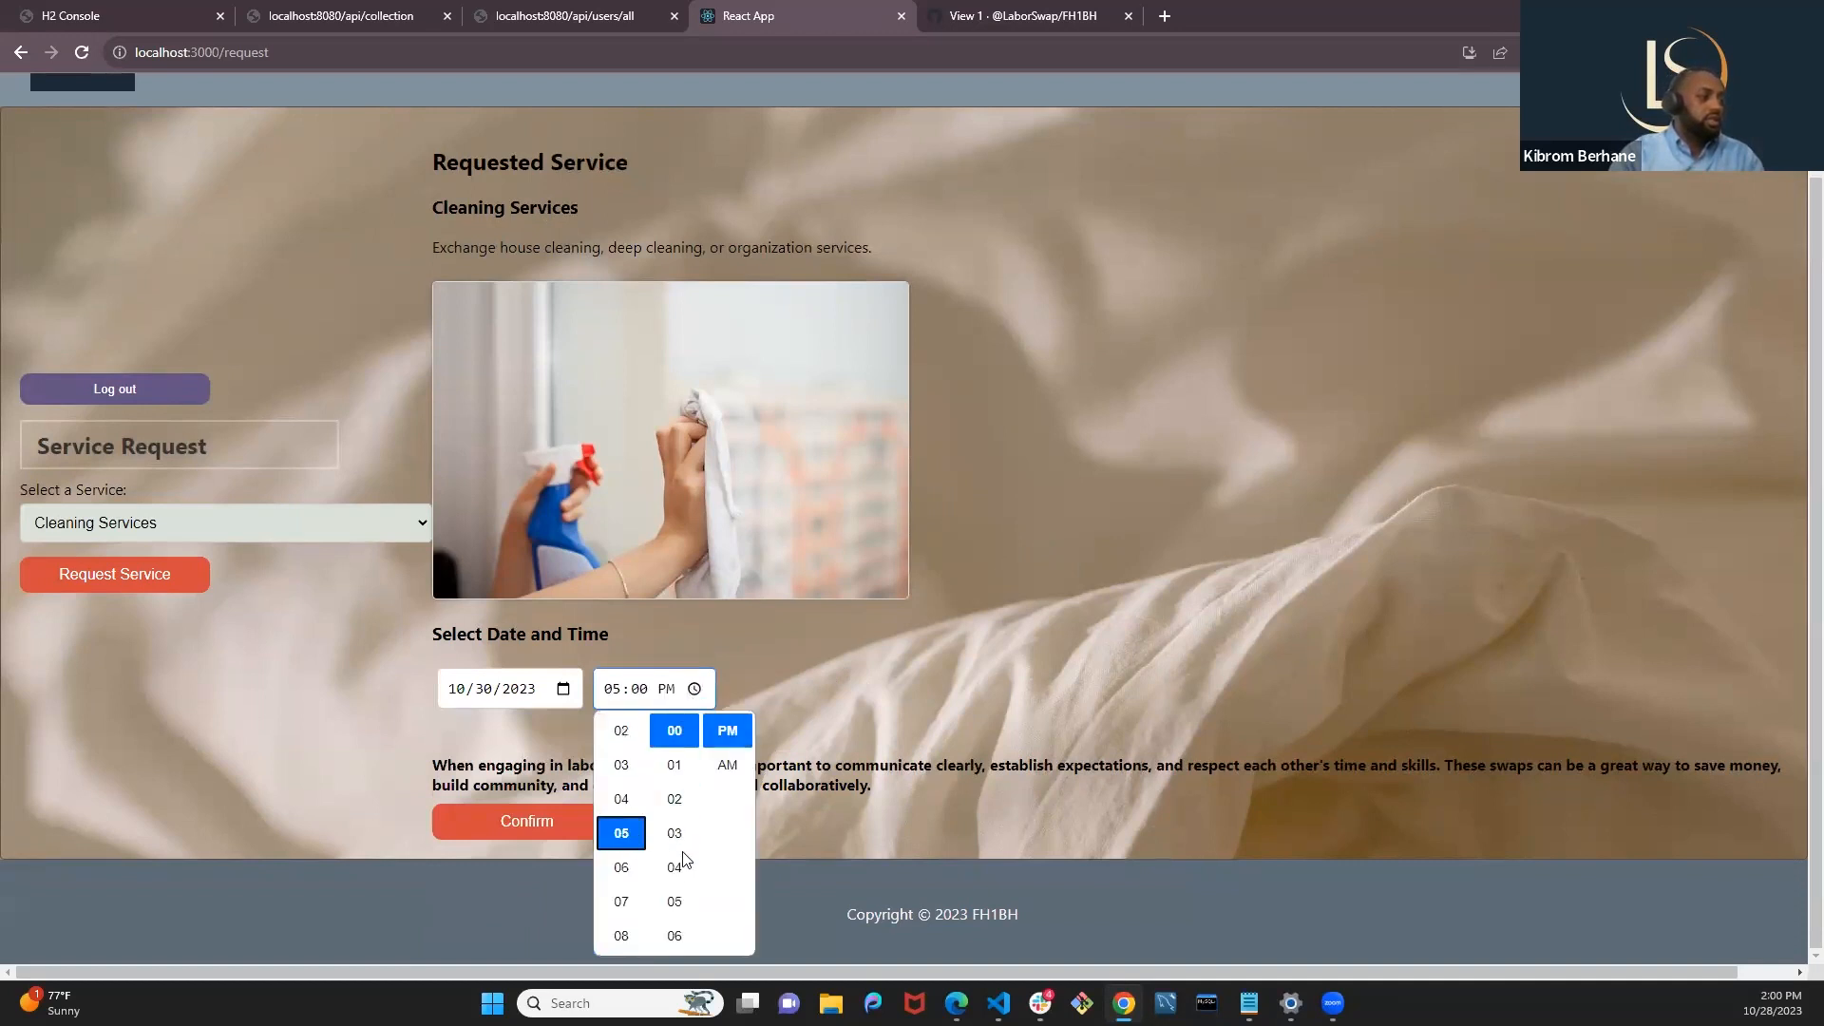
click(675, 866)
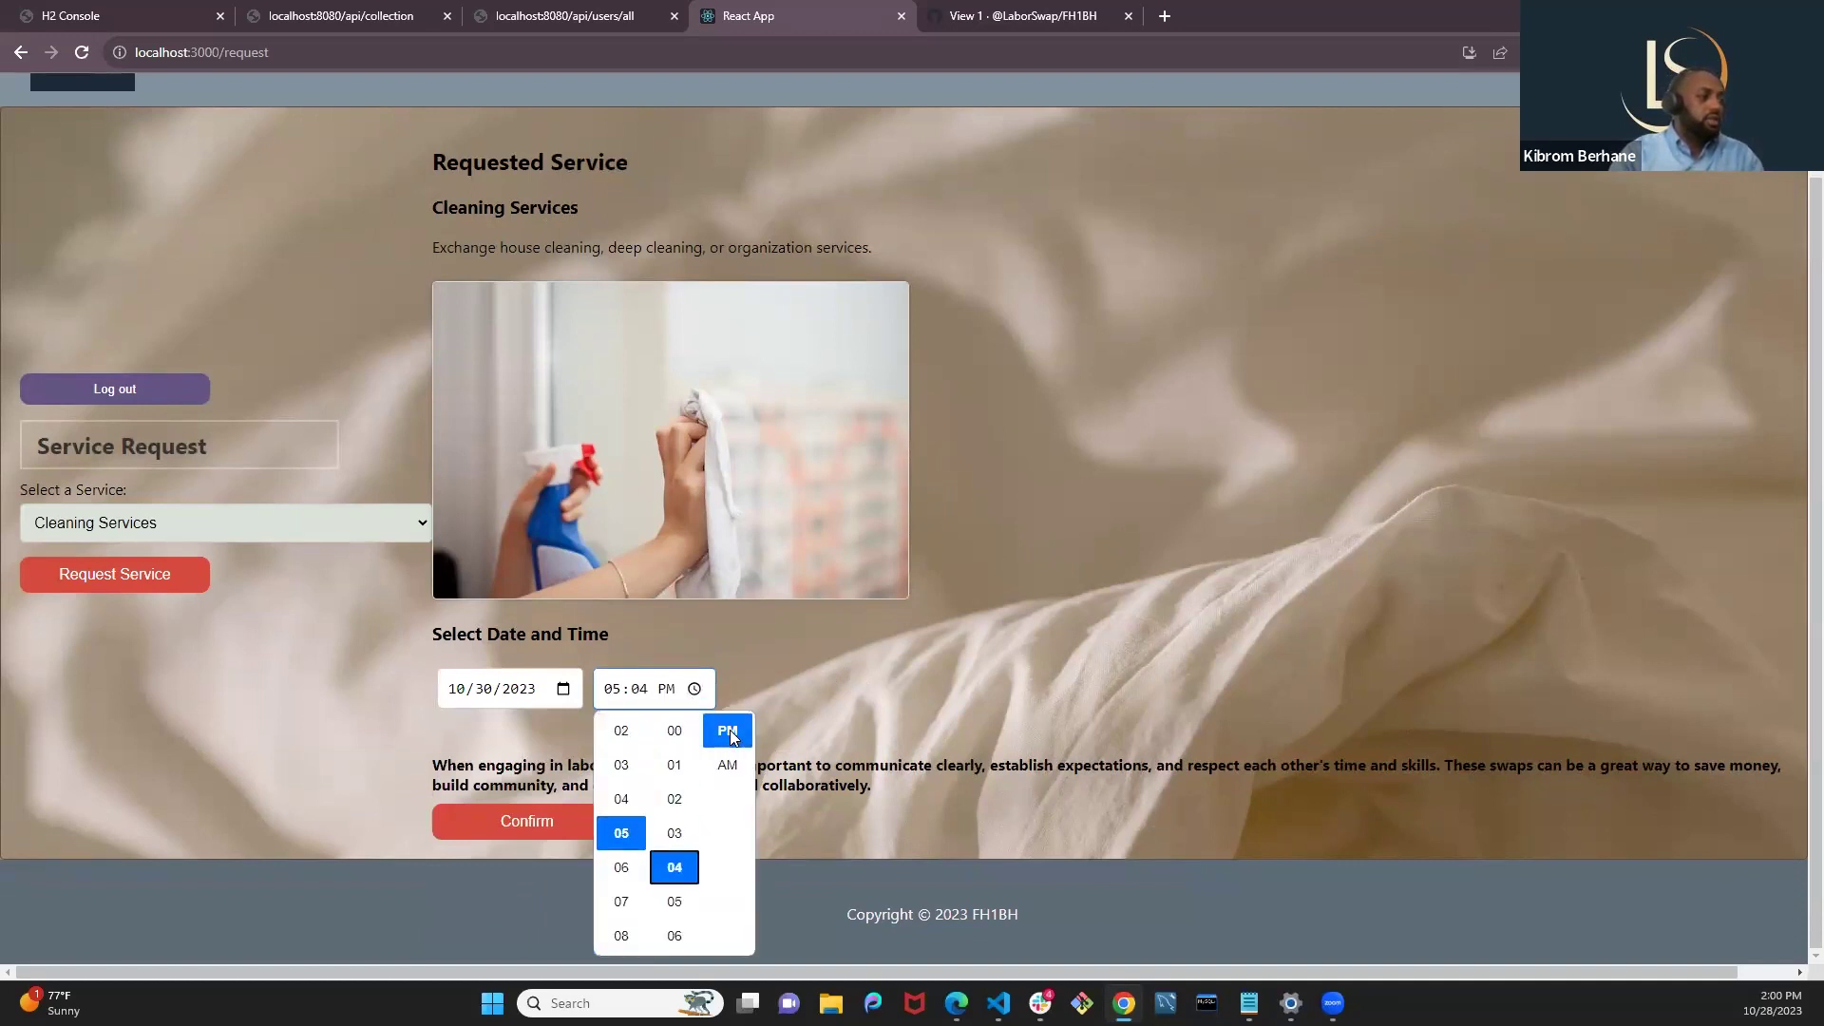
click(797, 706)
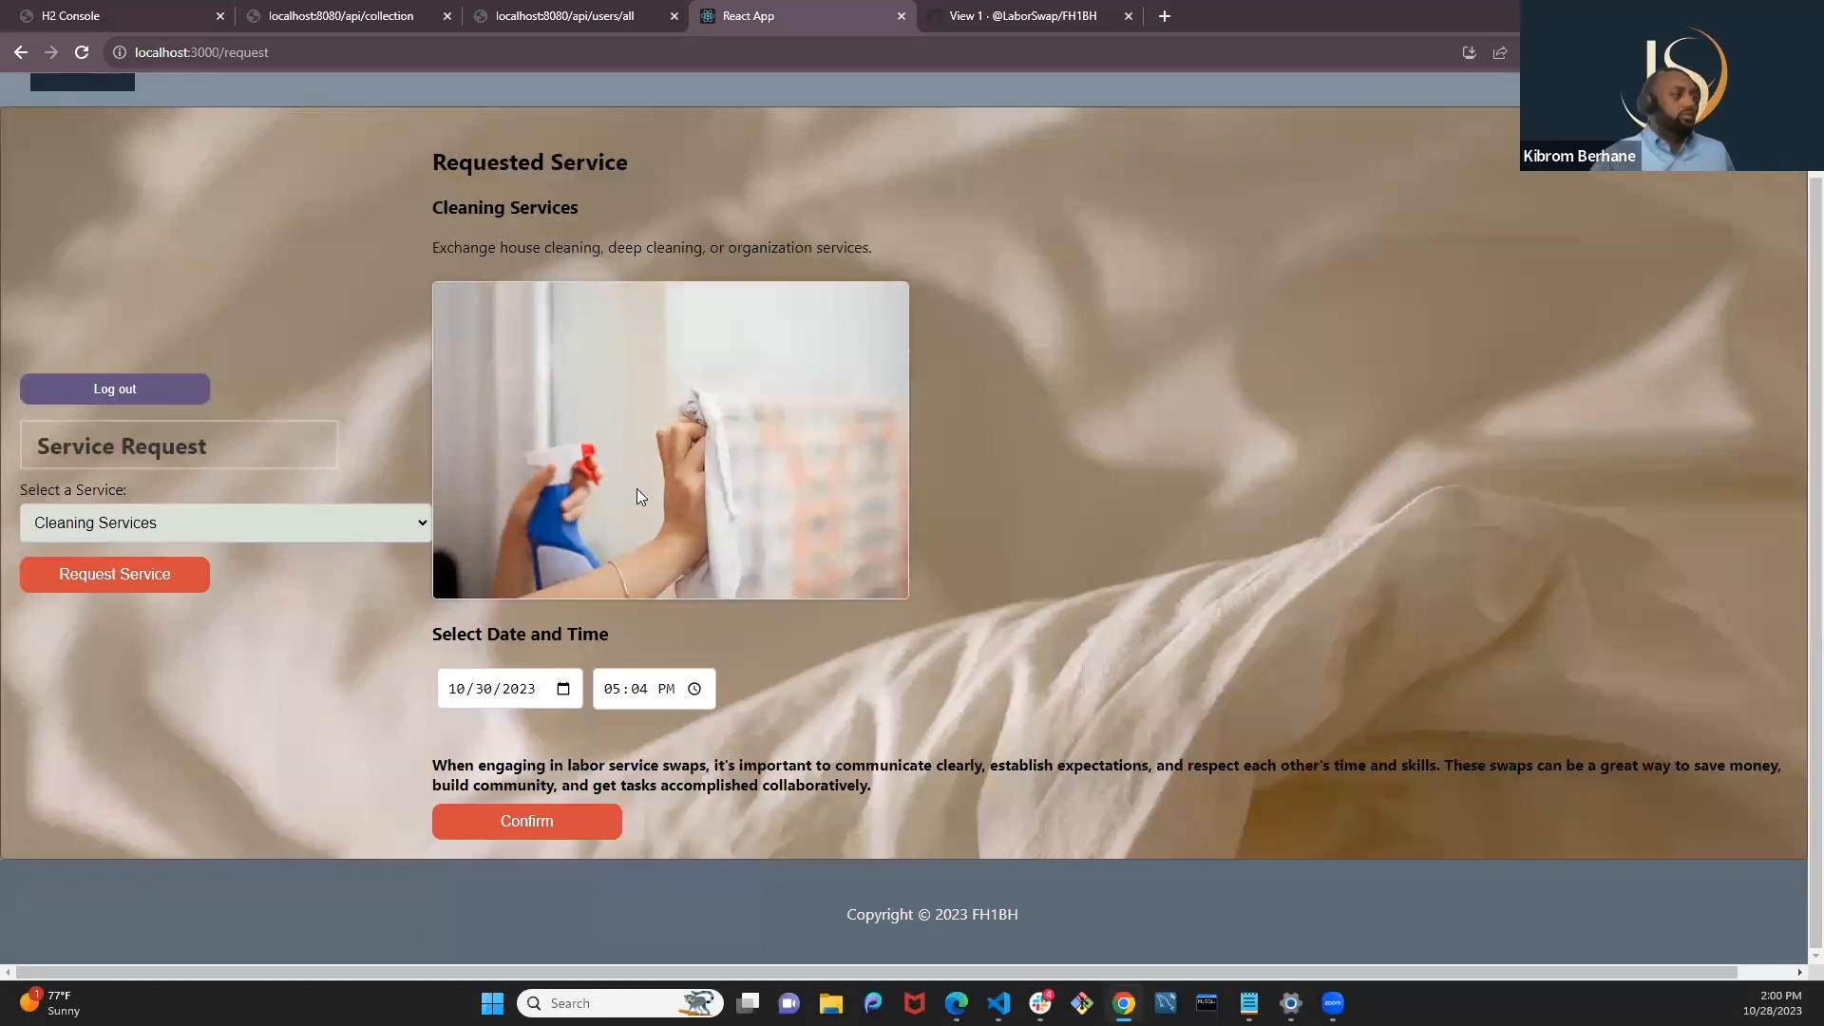
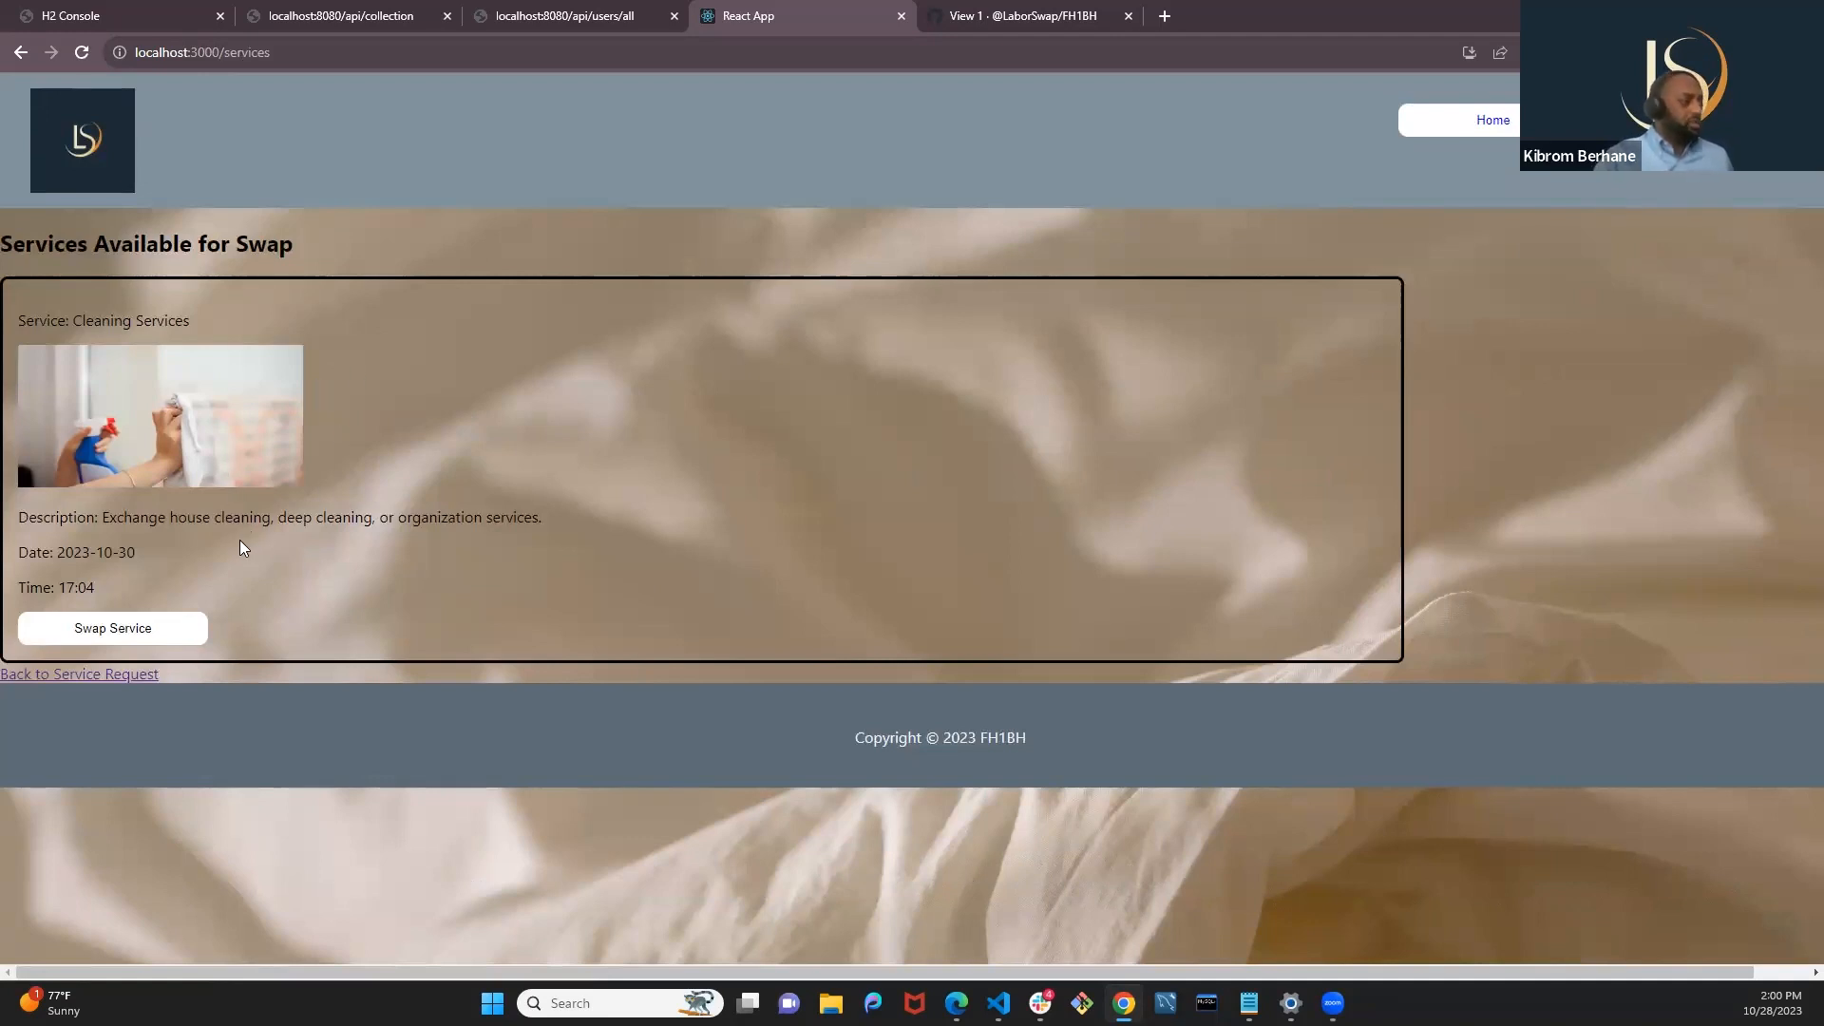
Step: Start the Cleaning Services swap request and enter the contact name, email and phone number
click(115, 630)
scroll(838, 502, down, 2)
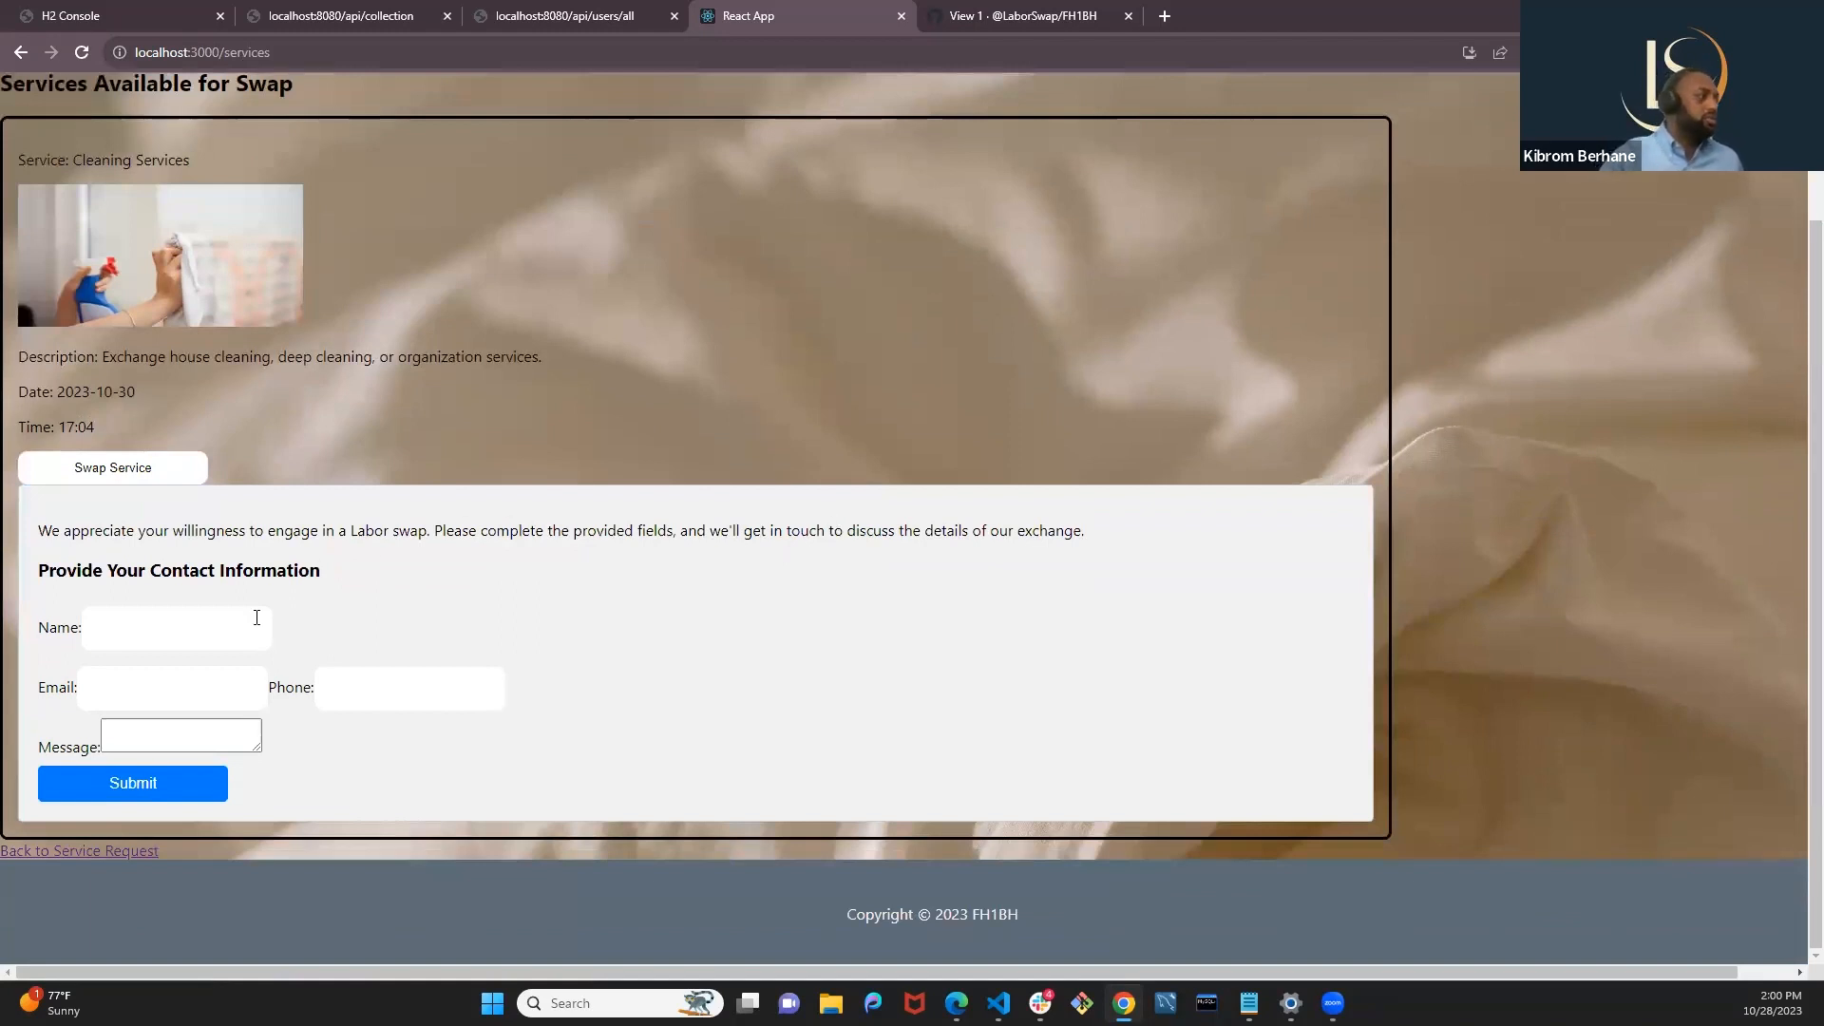
click(121, 631)
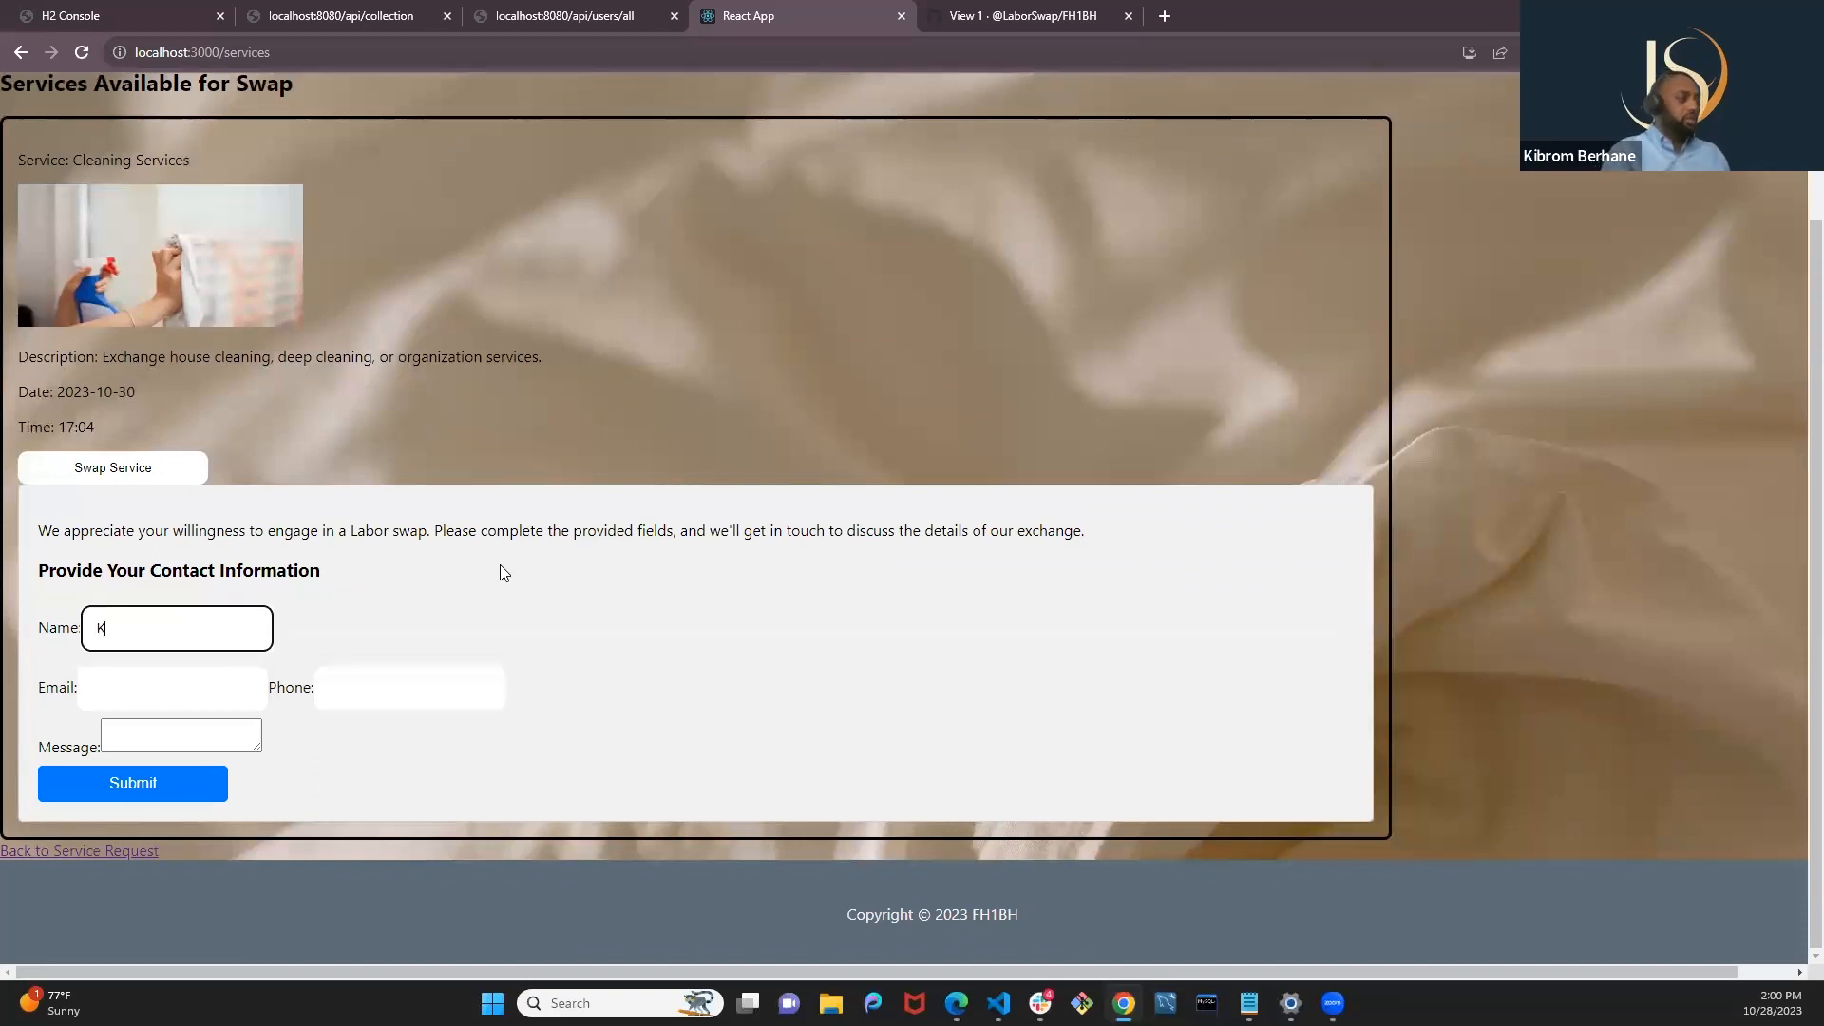
text(brom)
key(Tab)
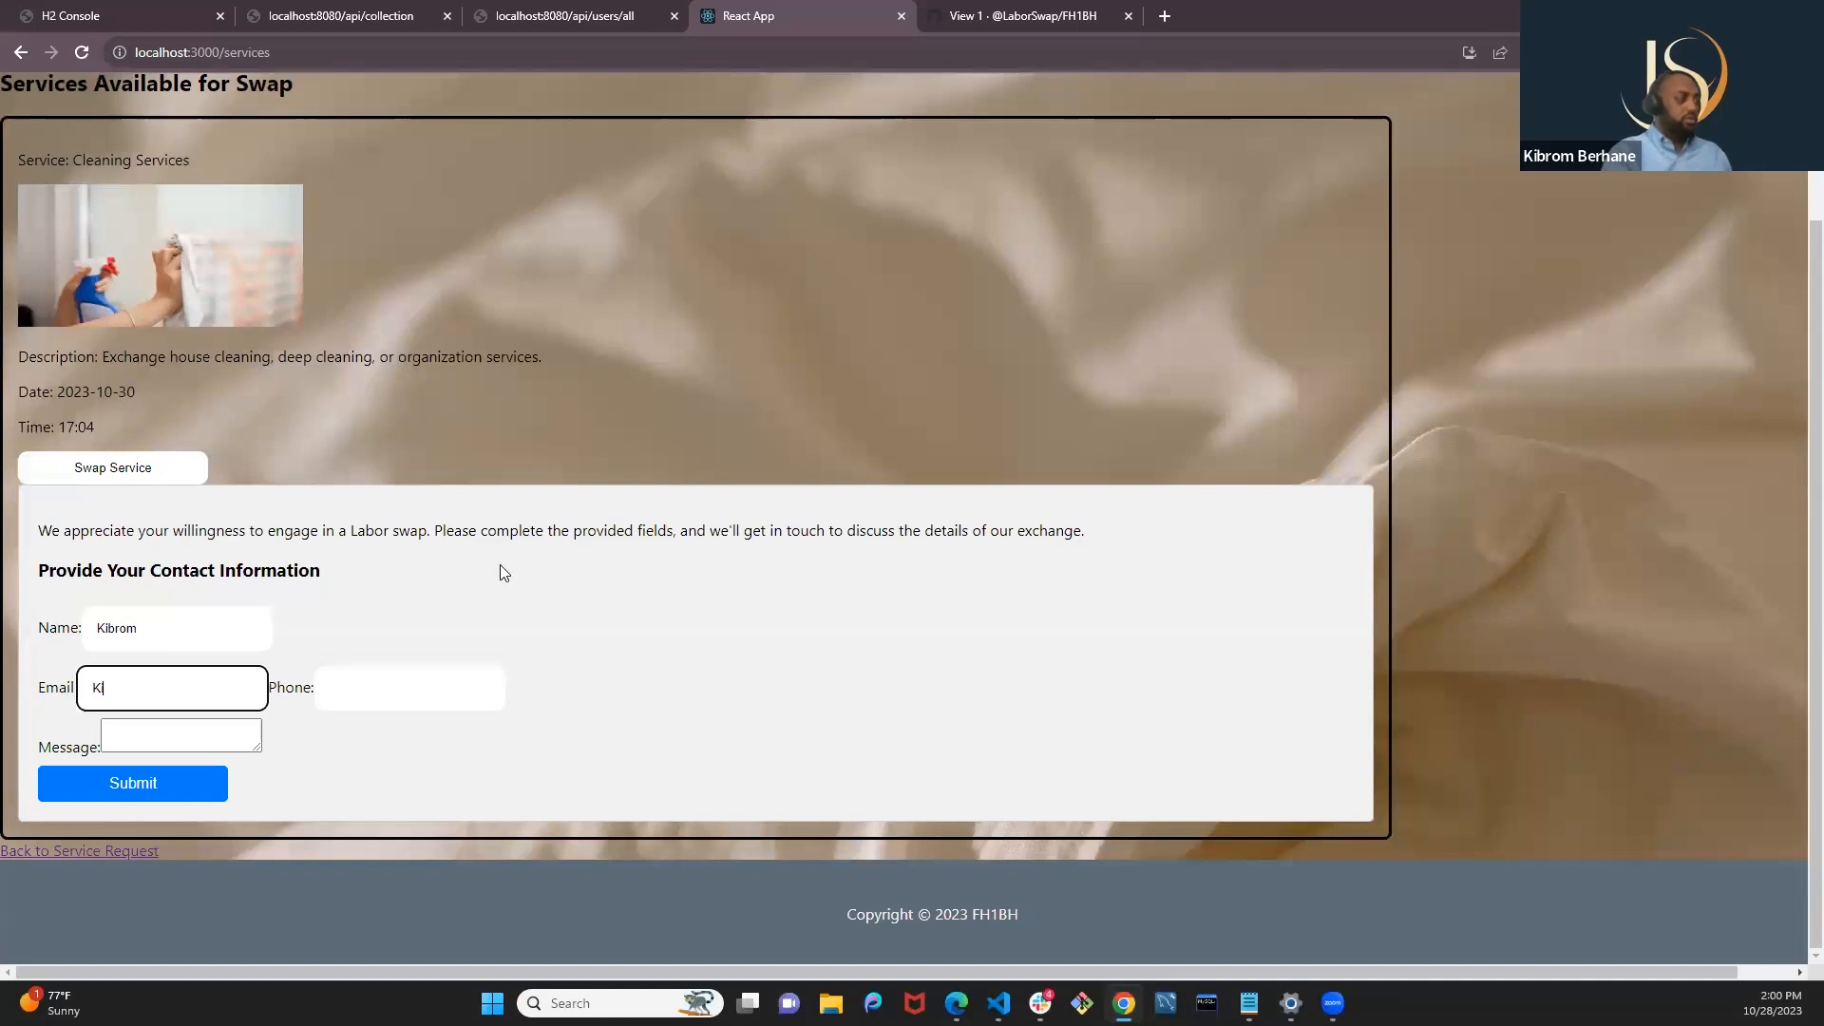
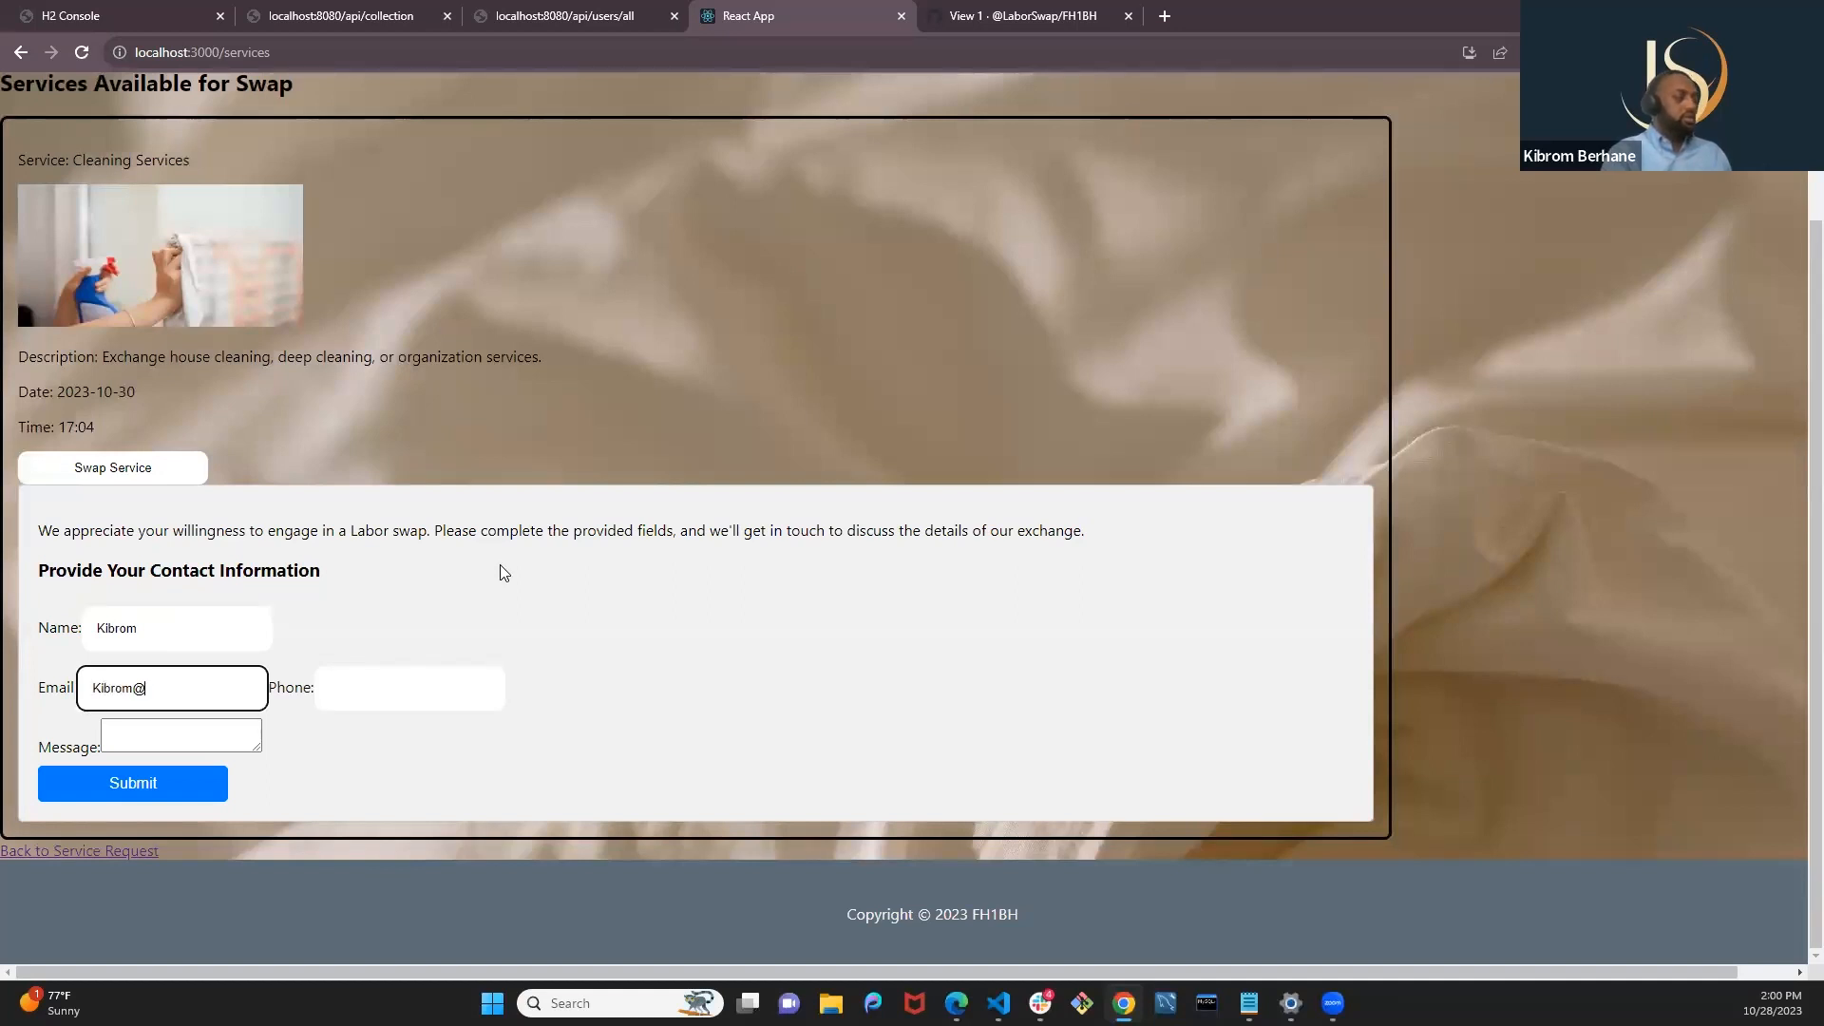
key(Tab)
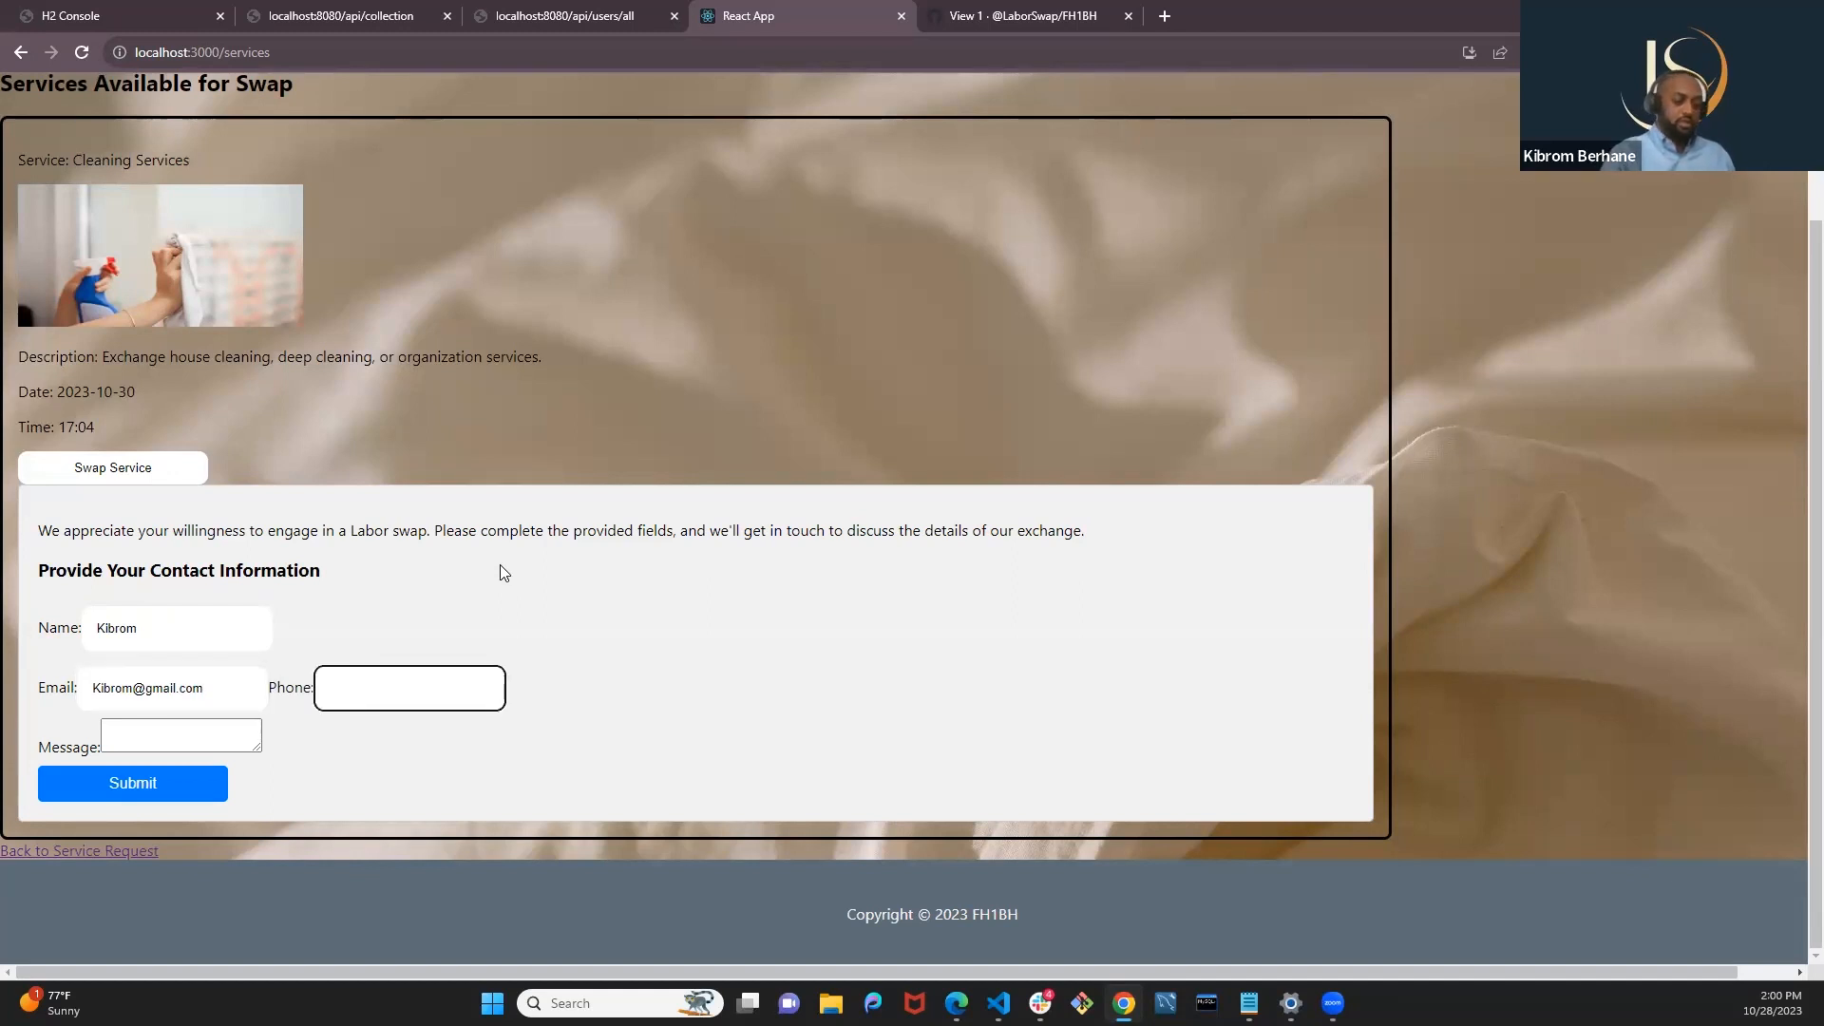
text(5555555)
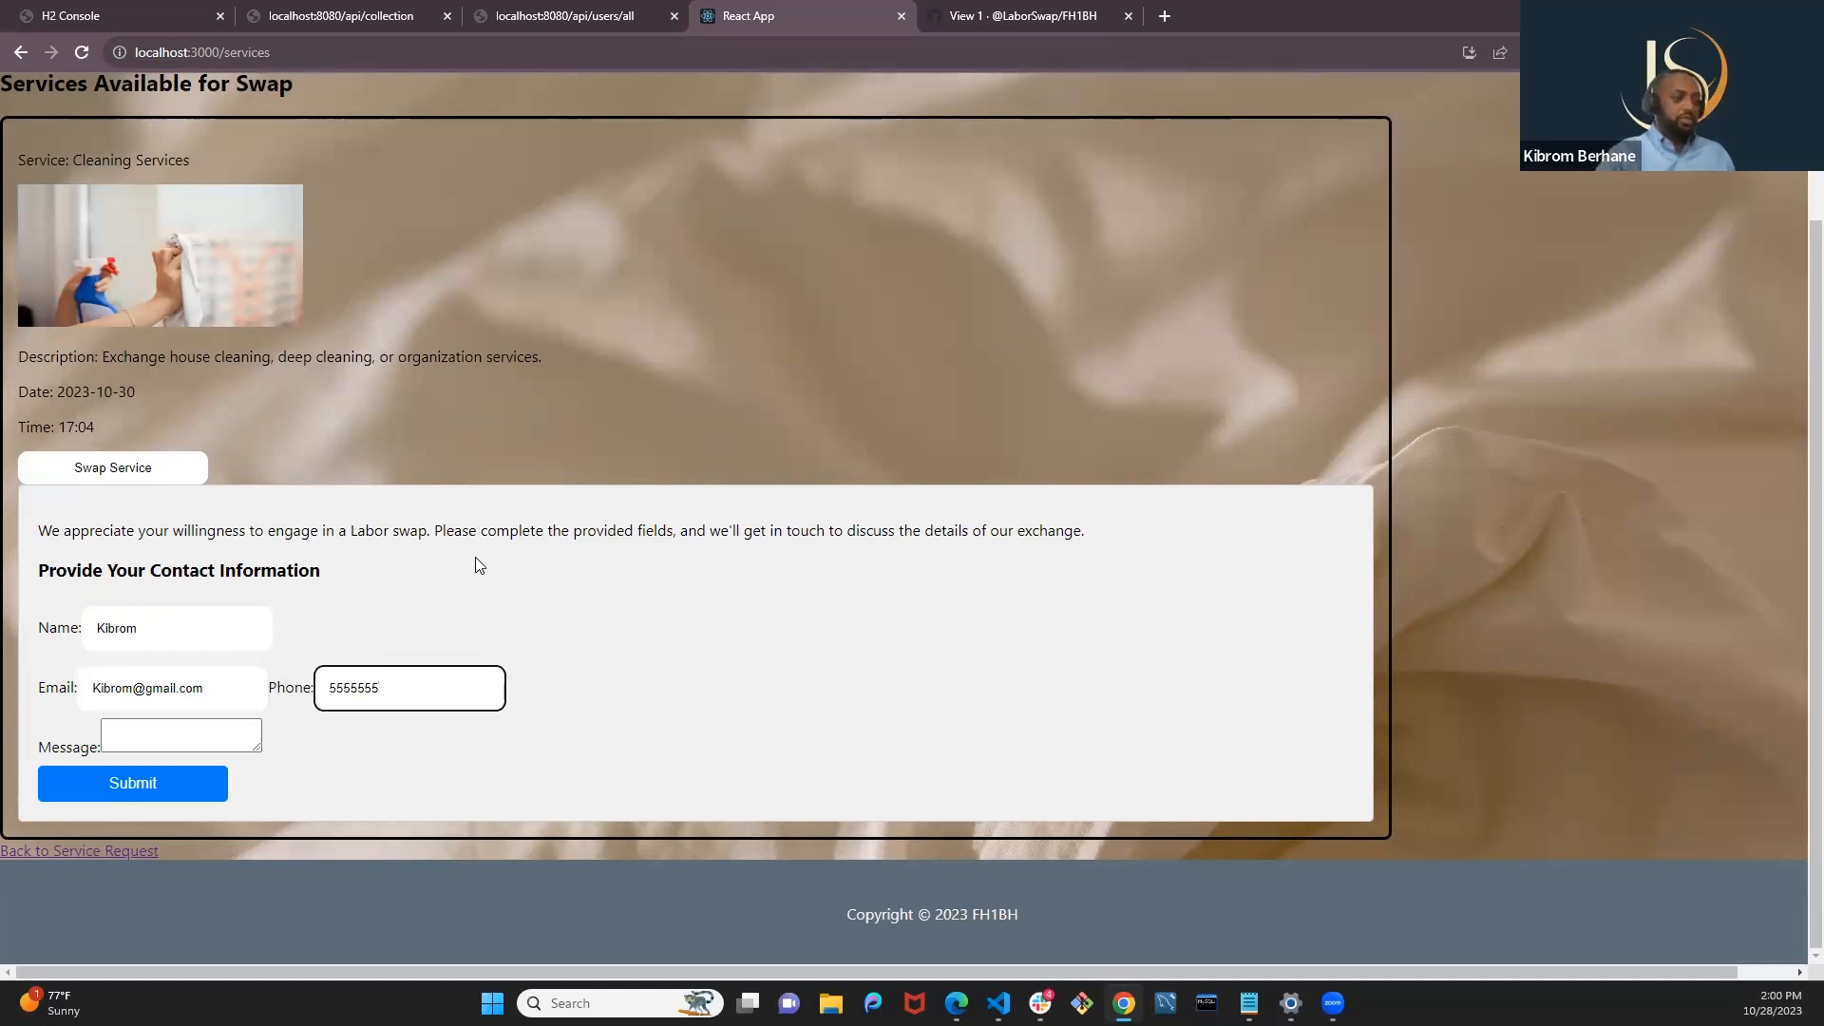
Step: Add the message 'I am interested' and submit the swap request
click(113, 737)
click(114, 736)
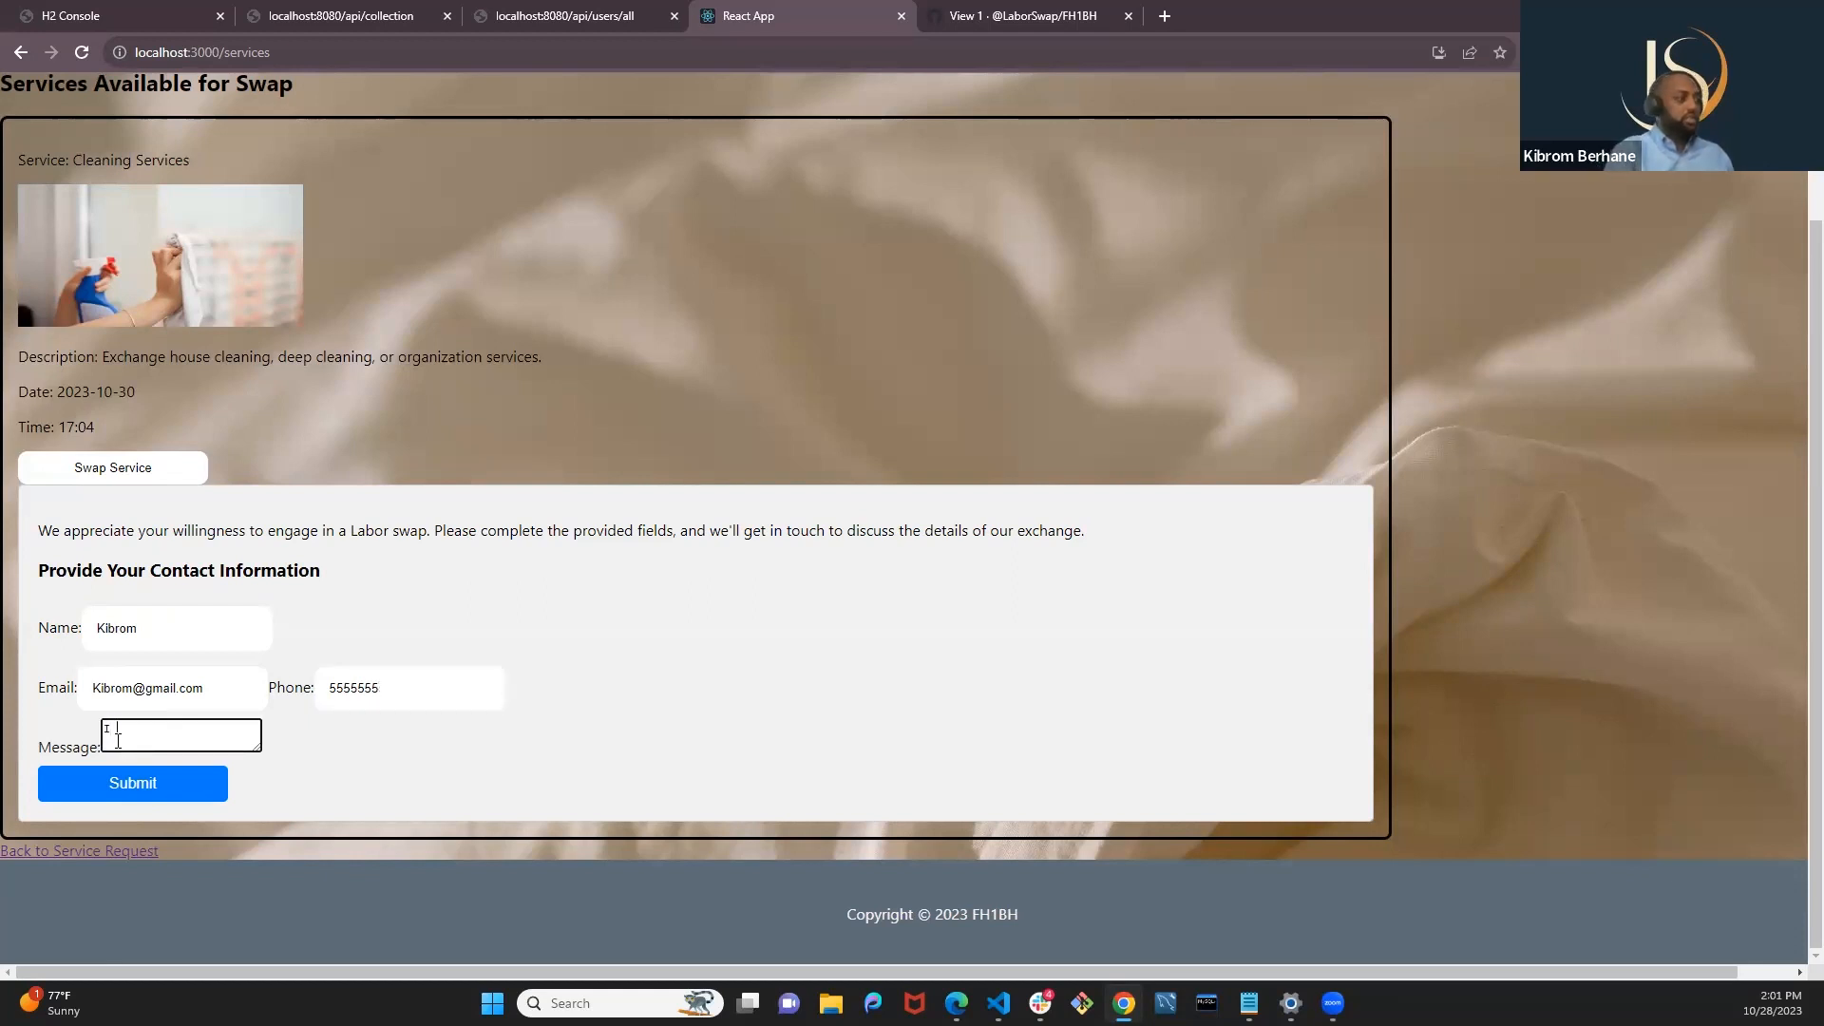
text(inter)
text(ested)
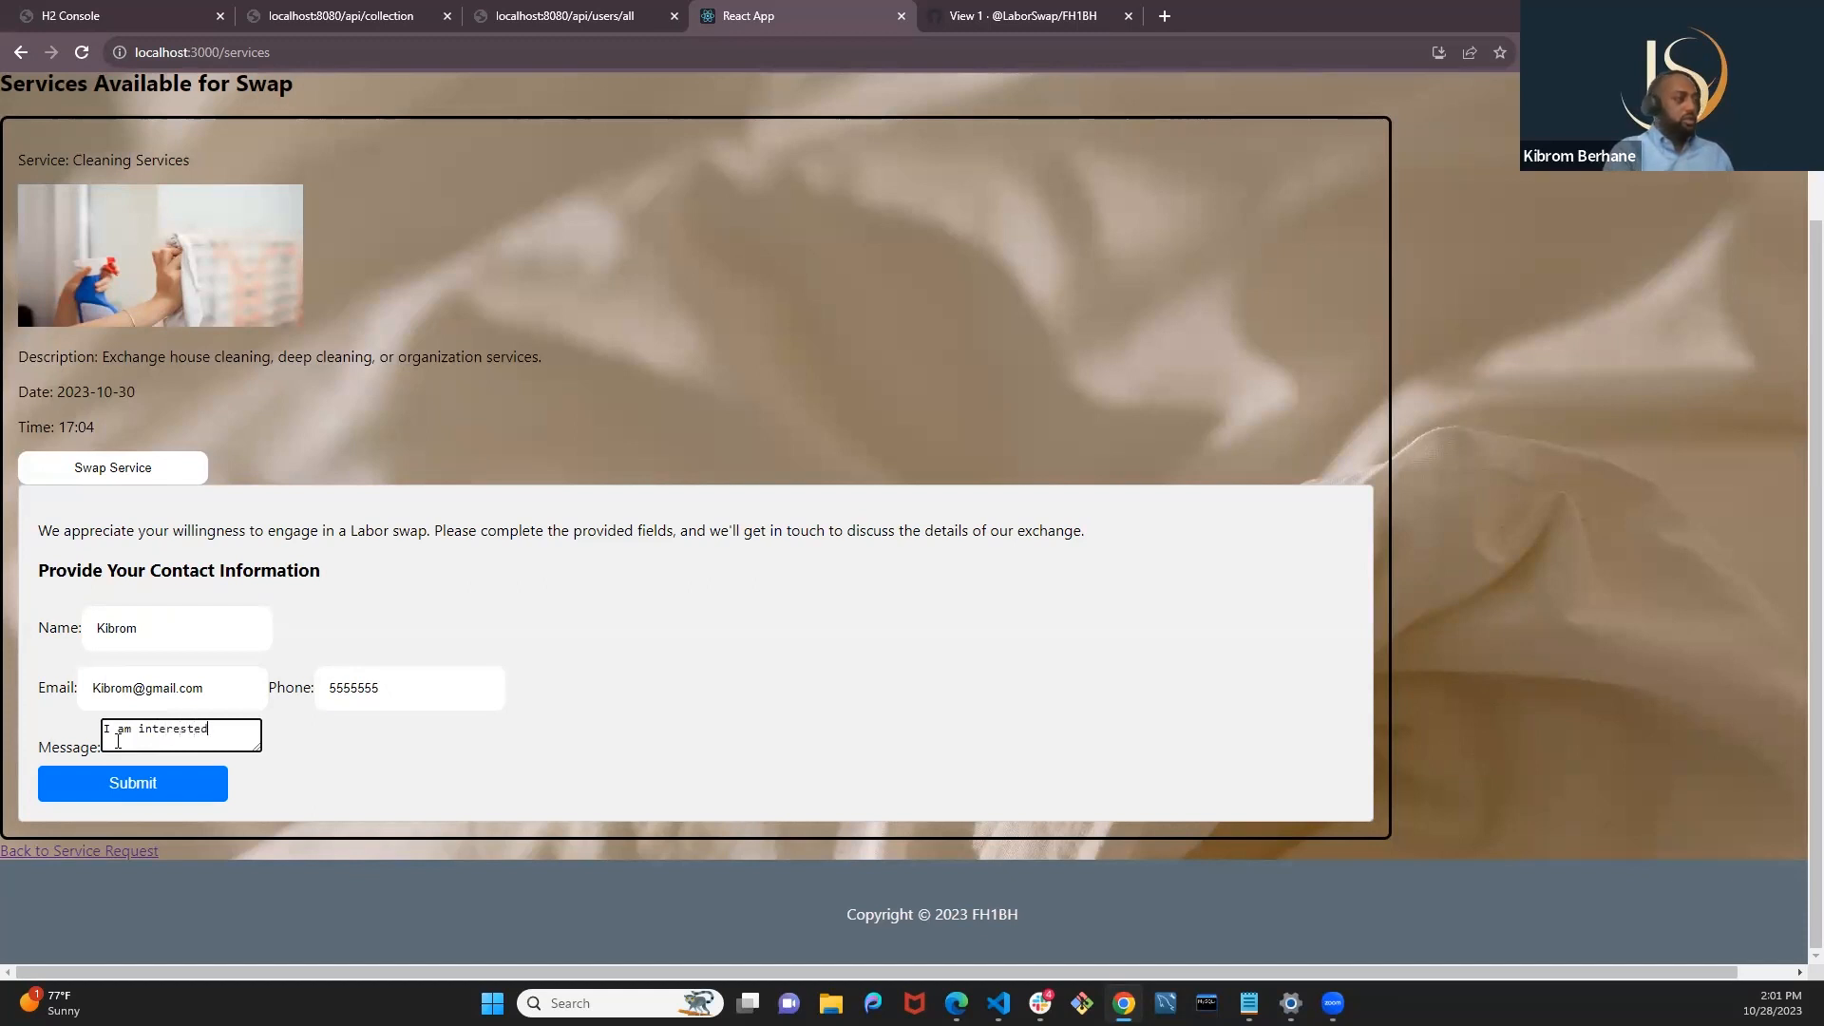
click(141, 785)
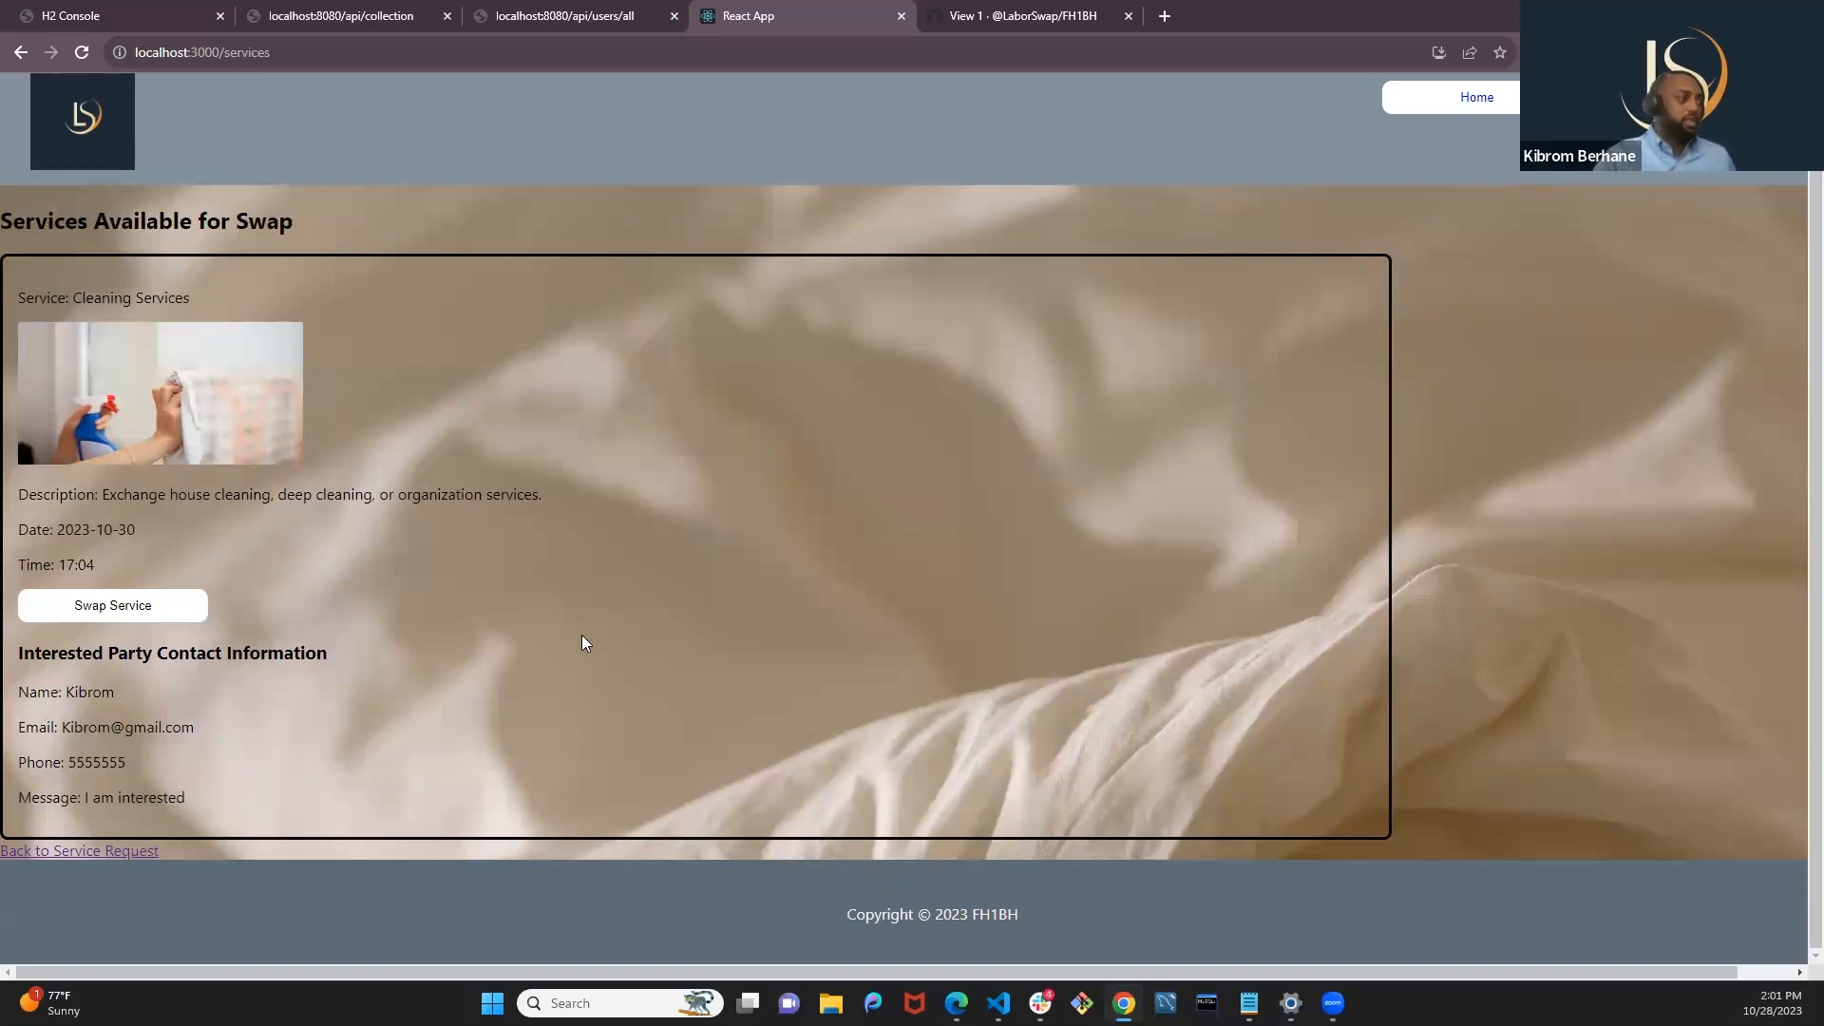
Step: Request the Home Improvement service from the service request page, then log out to the login page
click(98, 853)
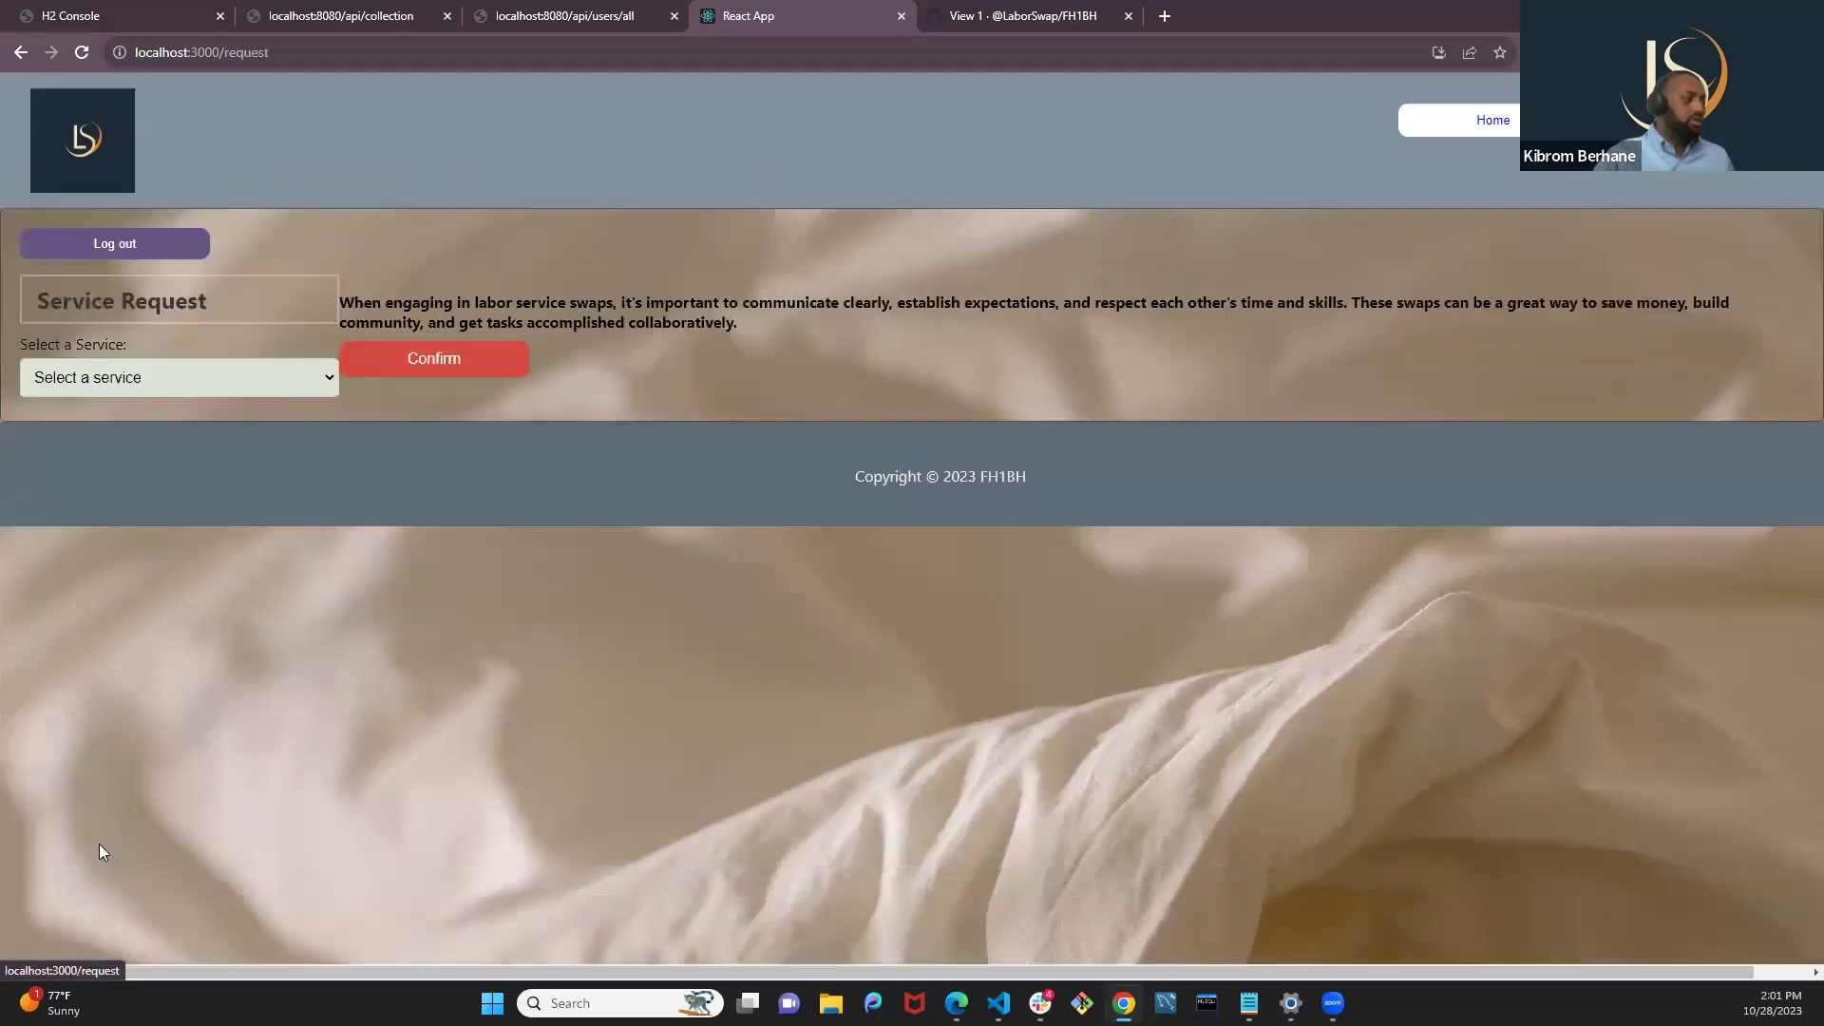
click(331, 377)
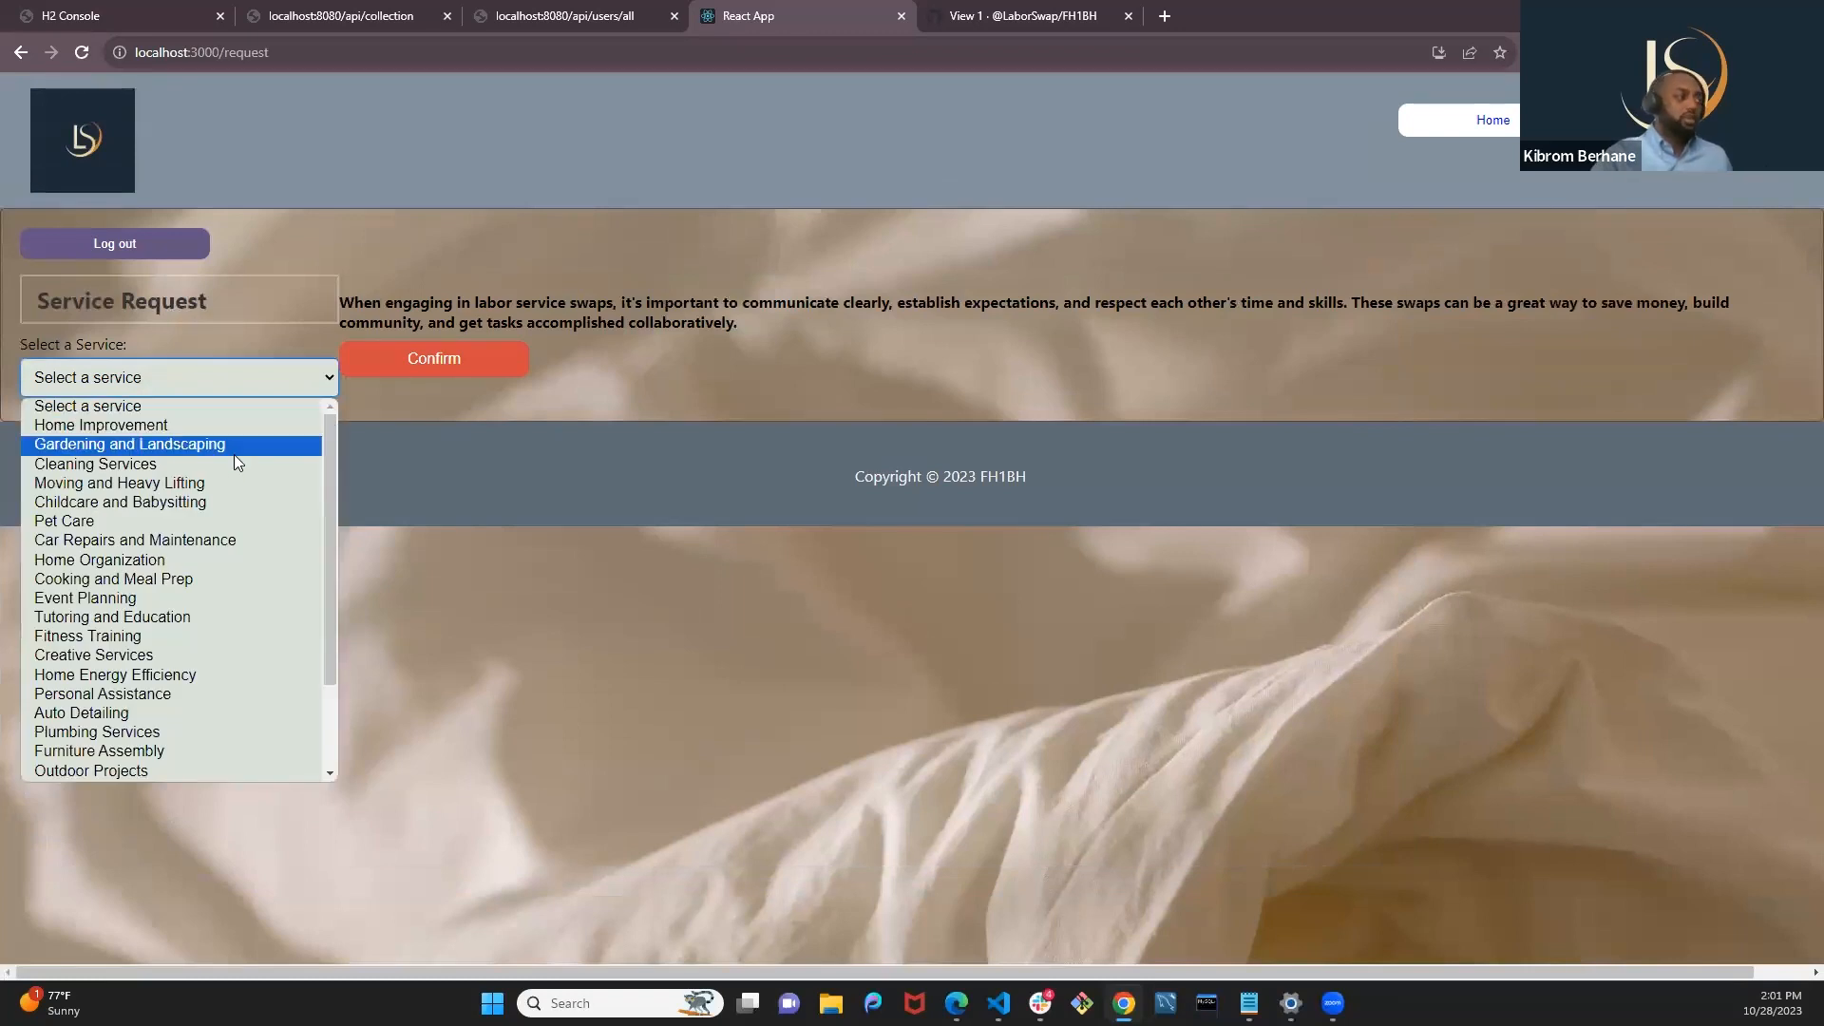
click(230, 425)
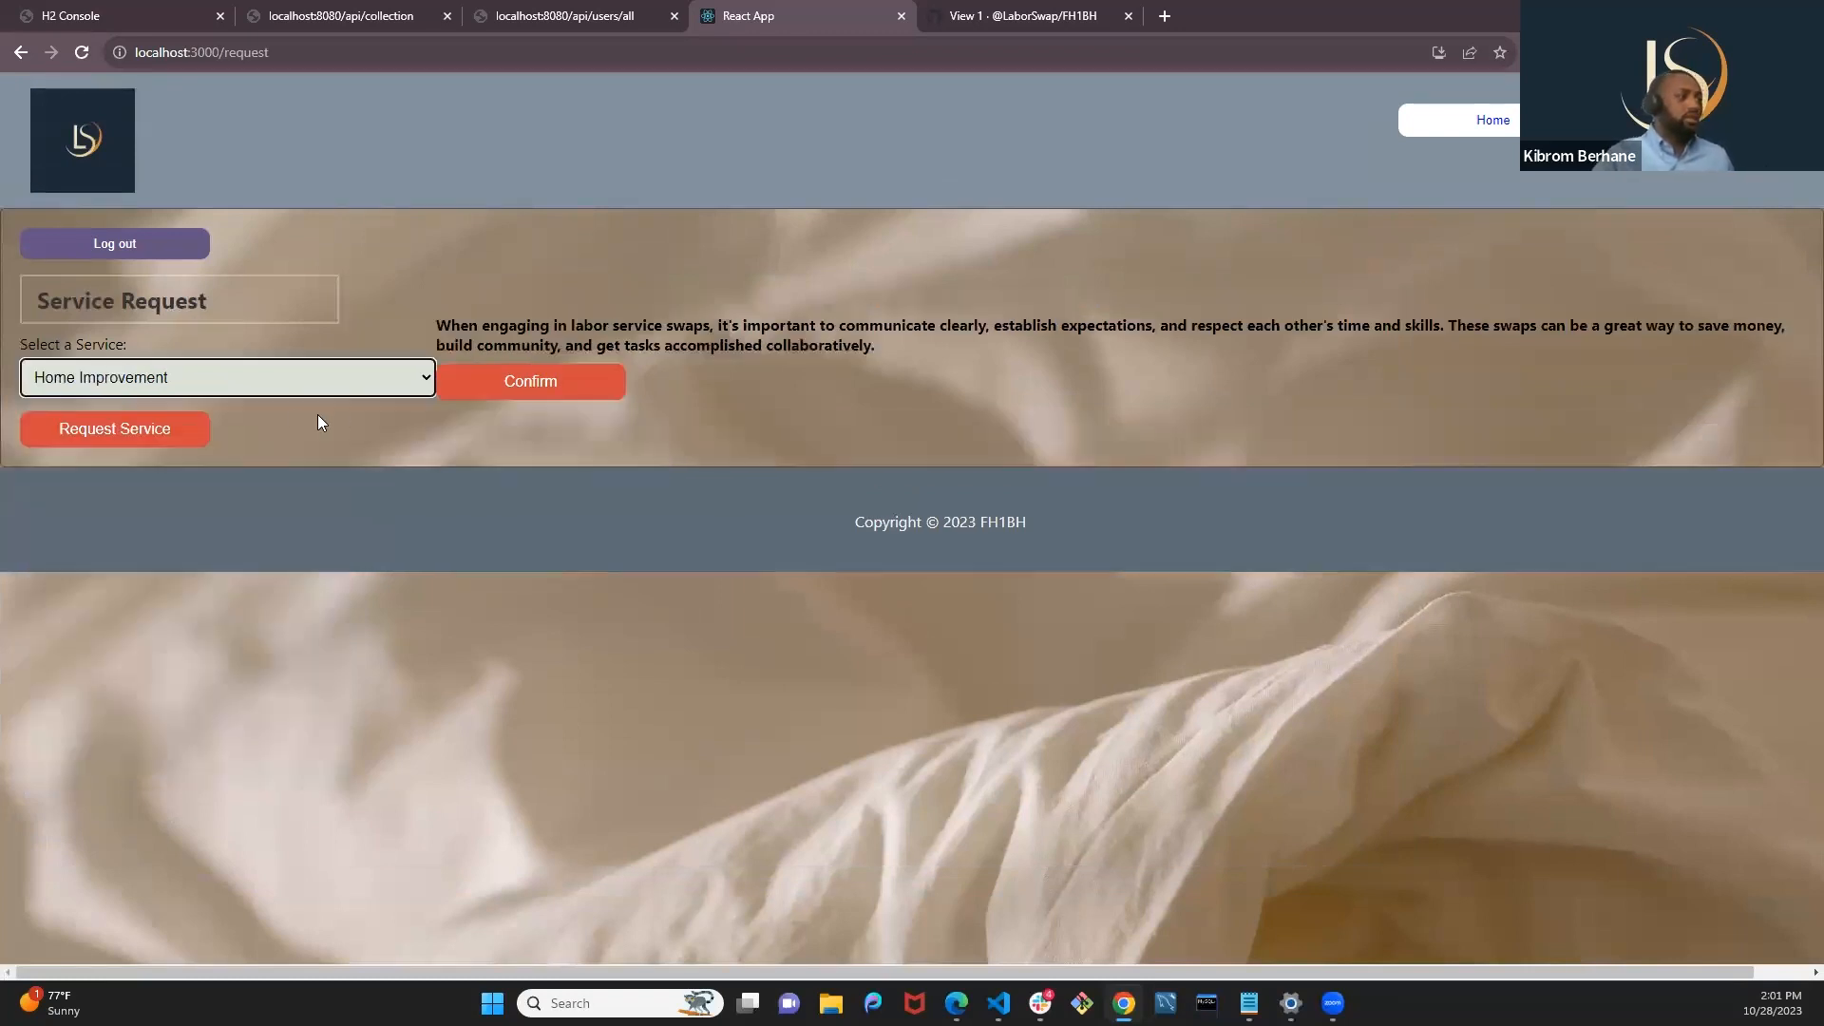
click(178, 426)
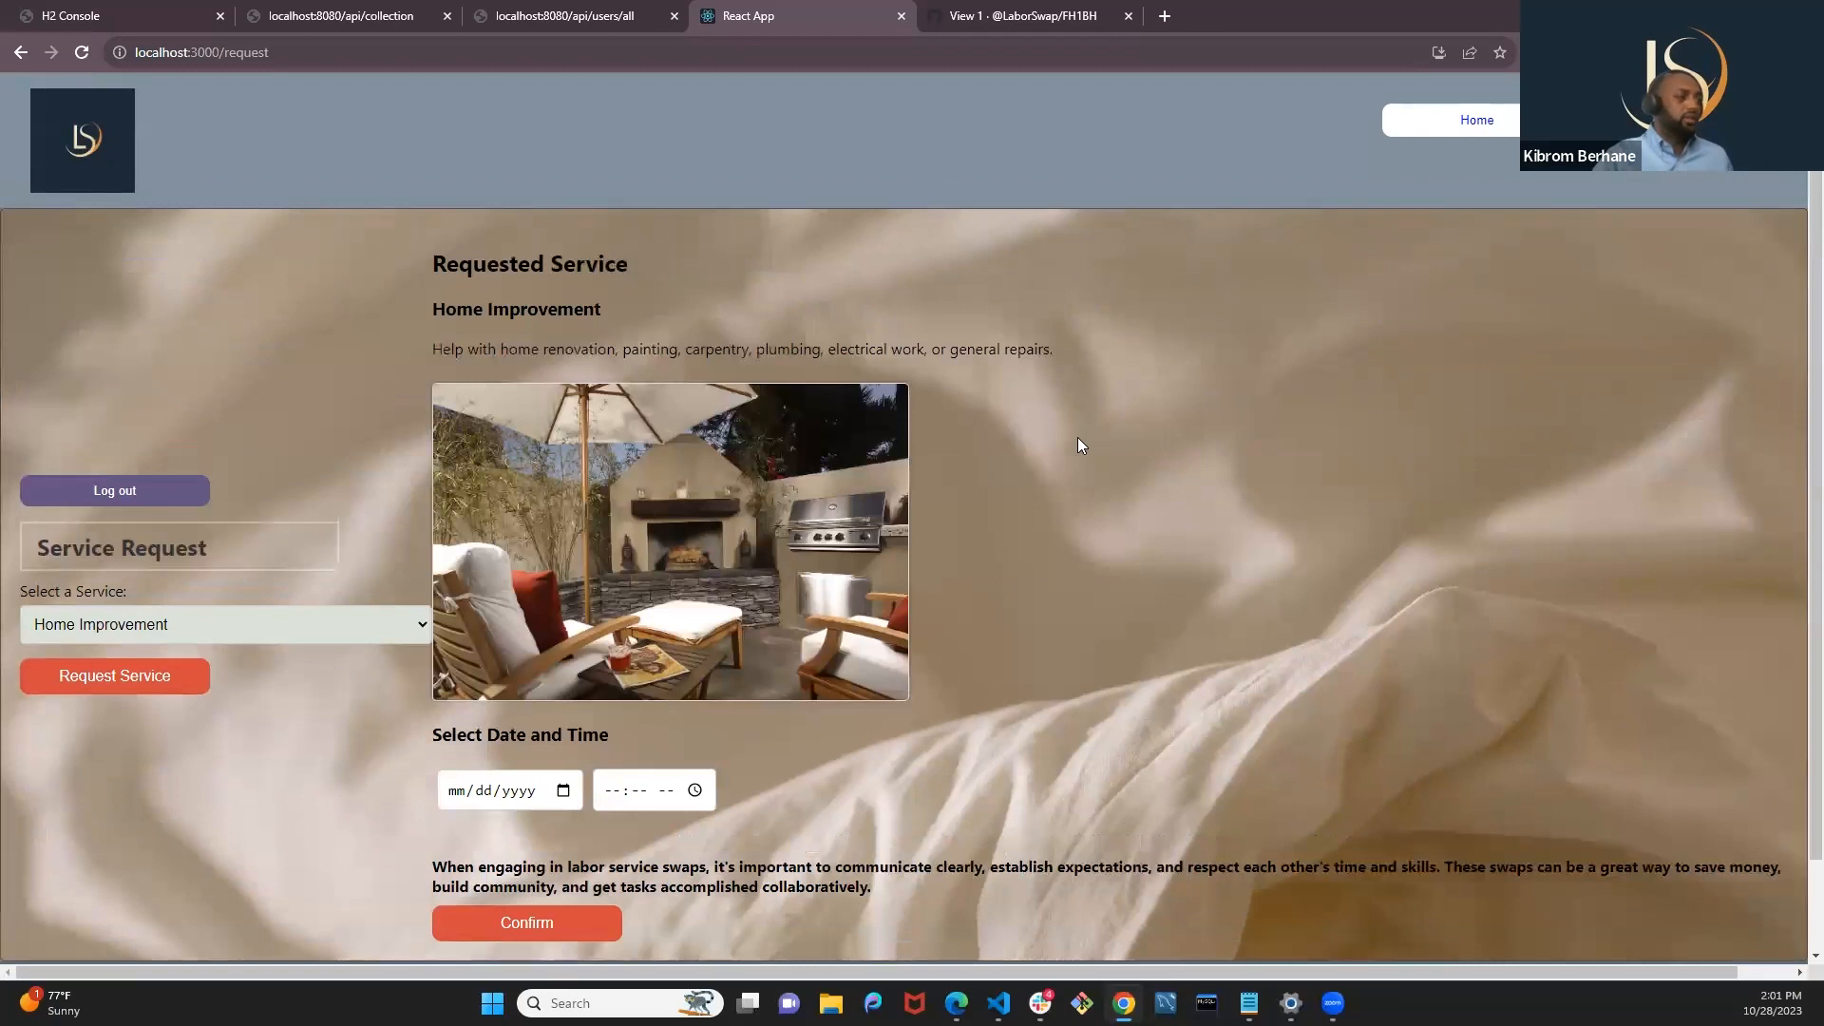
scroll(1077, 438, down, 2)
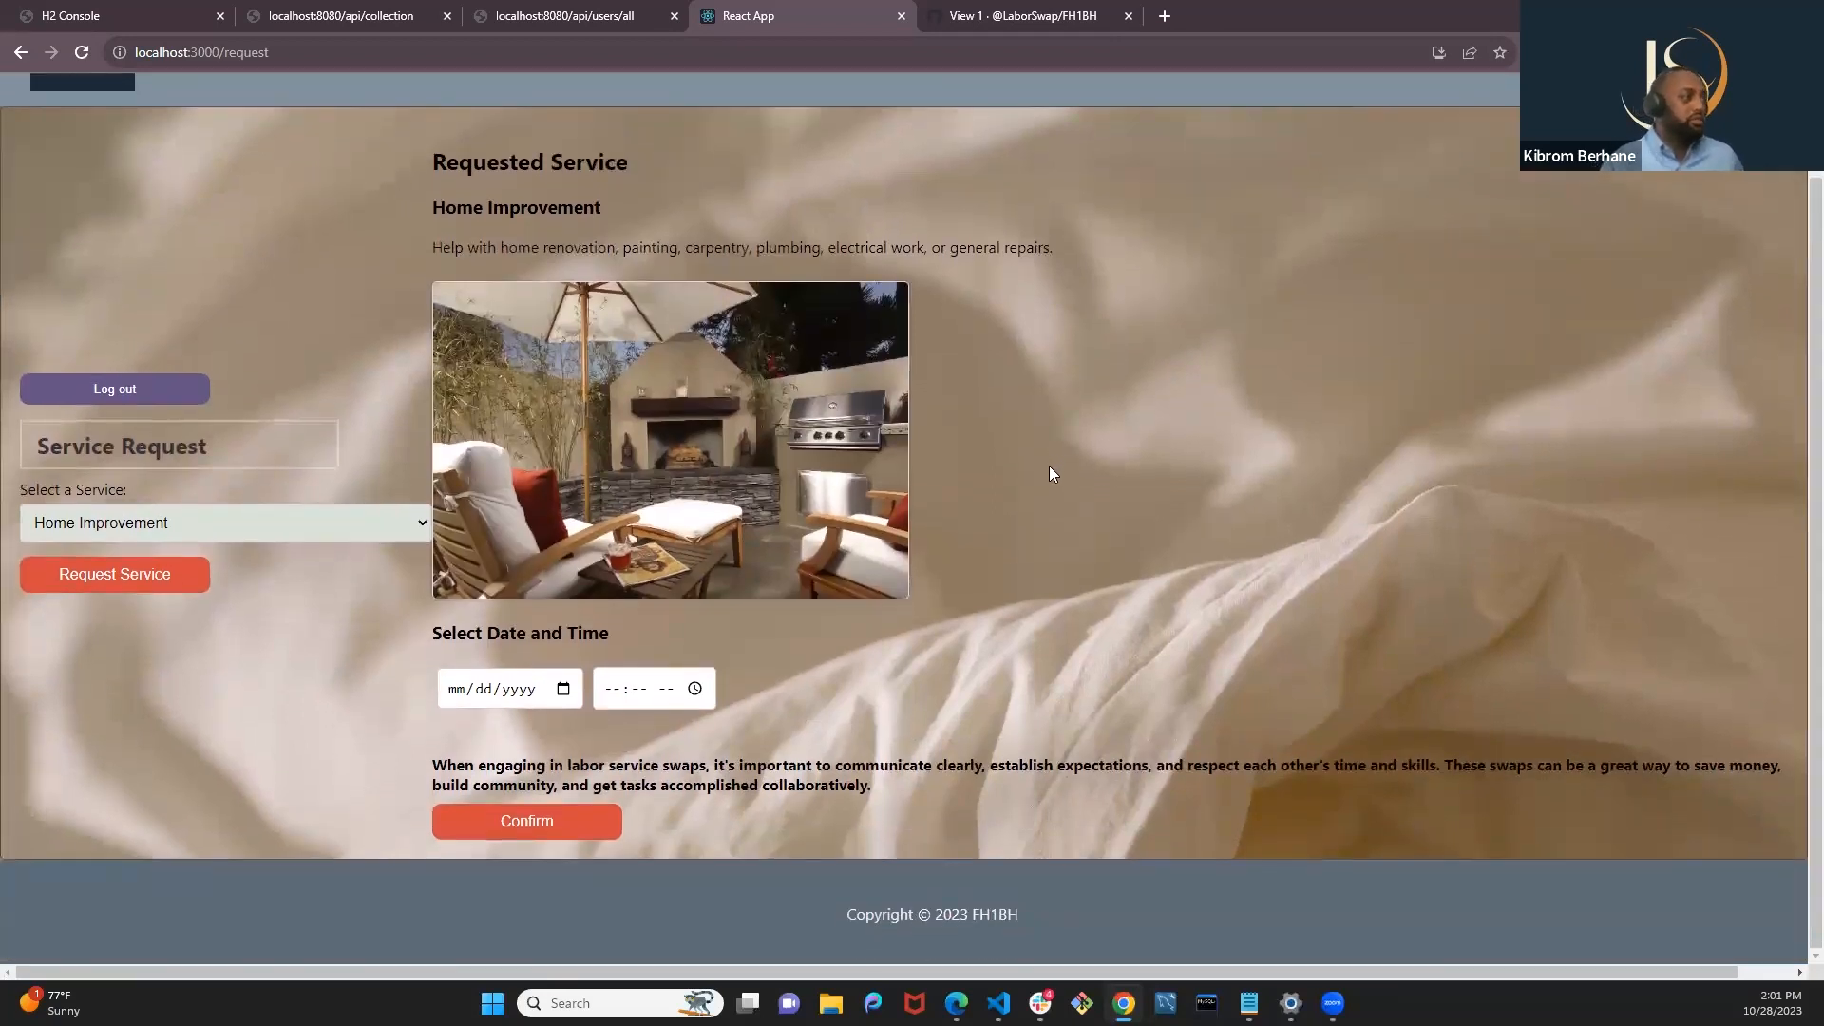
scroll(877, 433, up, 2)
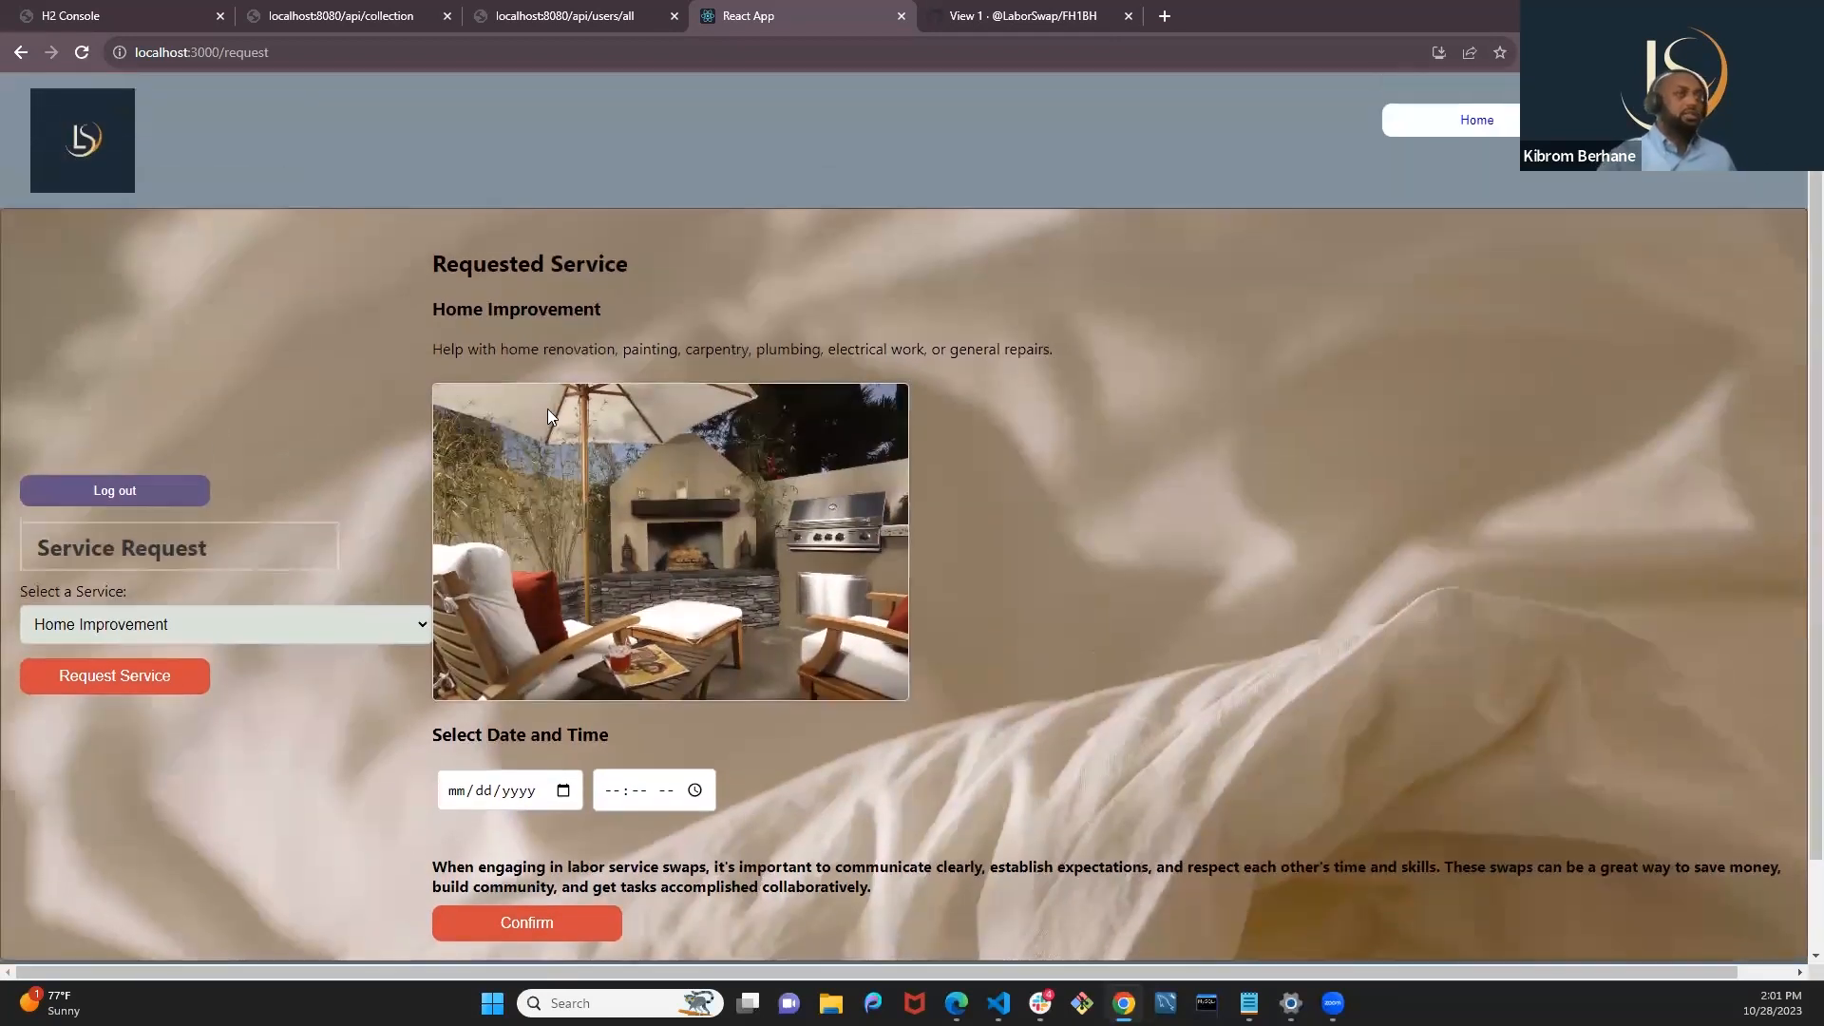
click(128, 492)
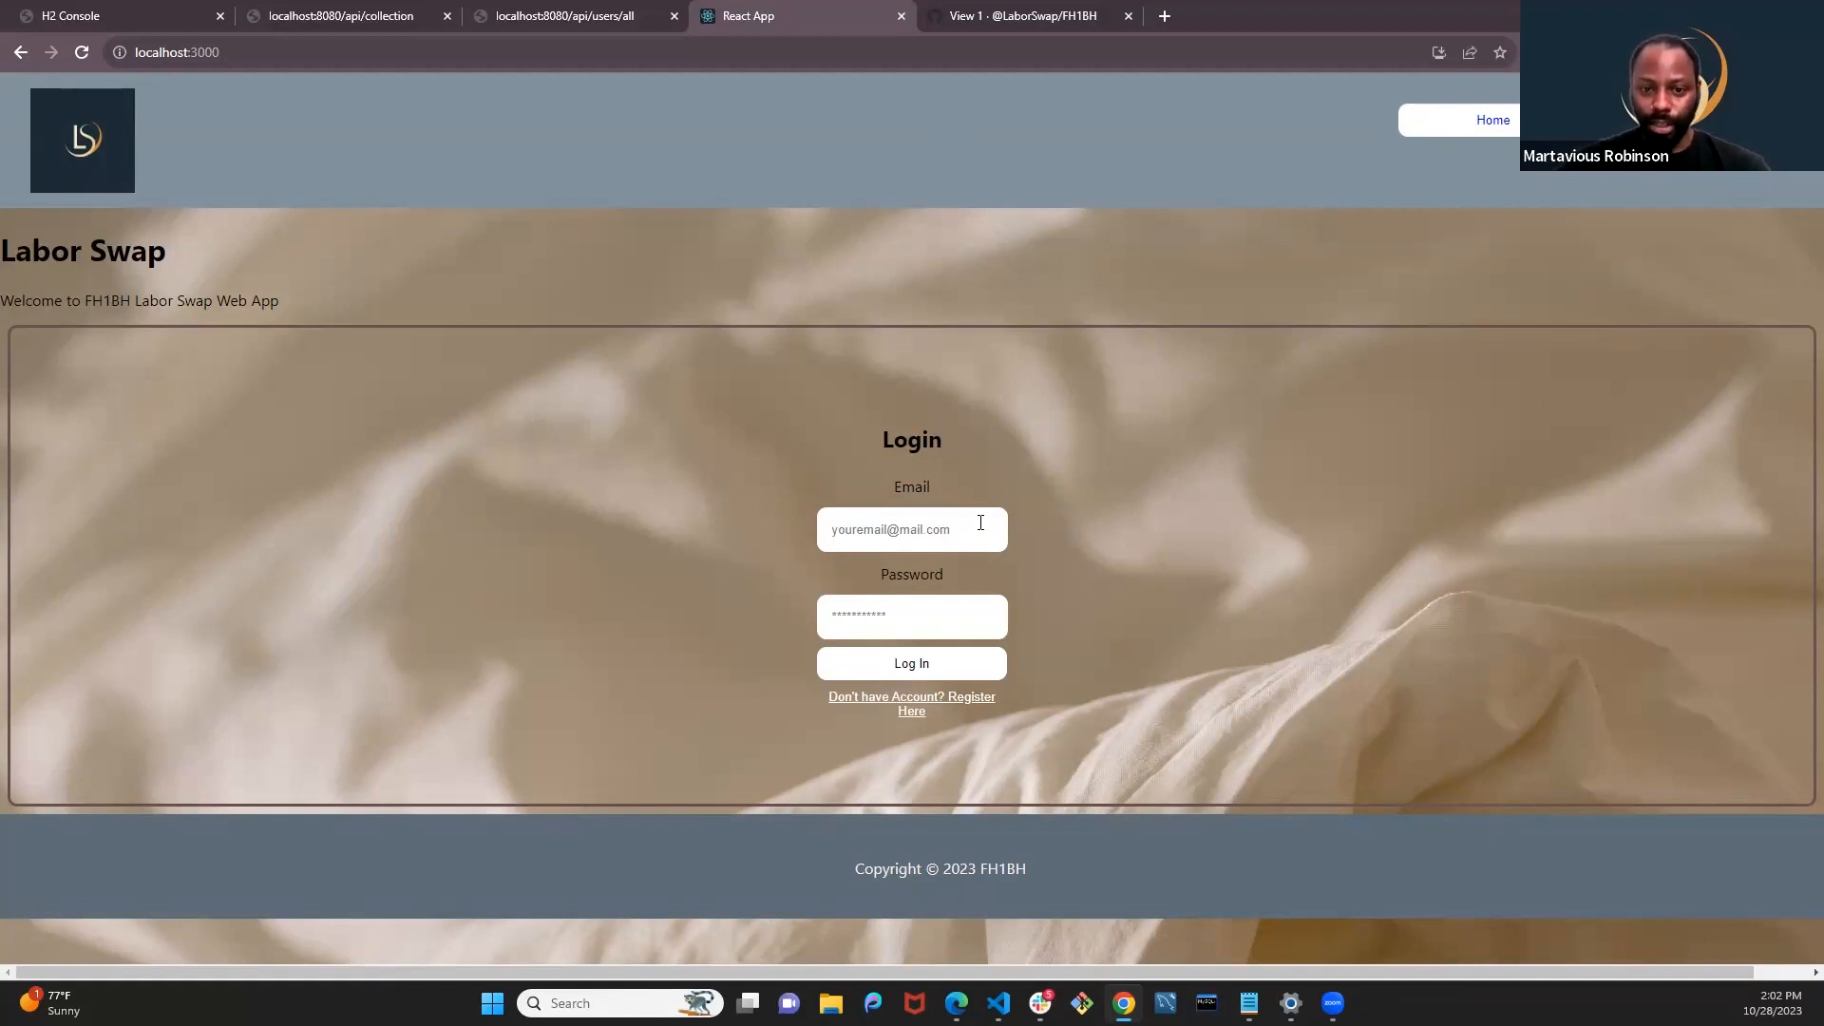
Step: Review the users JSON, the H2 LABOR_SWAP services table, and end on the api/collection services JSON
click(562, 15)
click(326, 19)
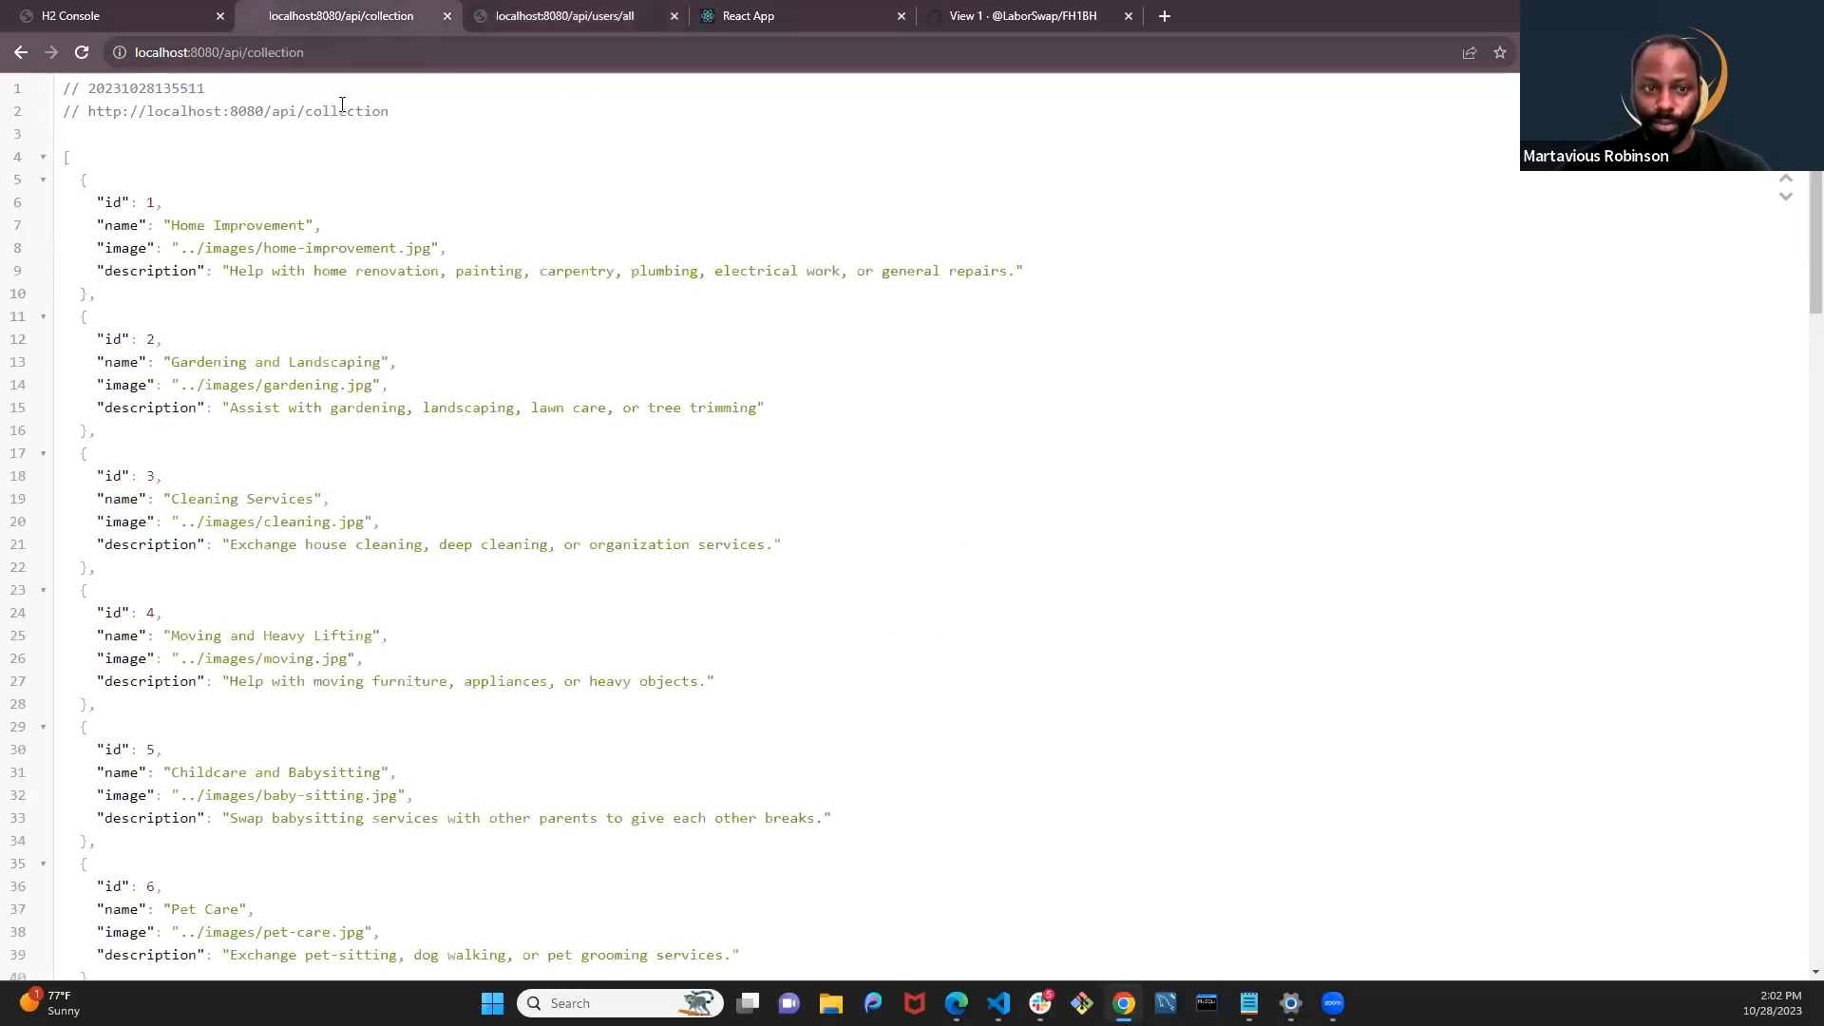
click(103, 18)
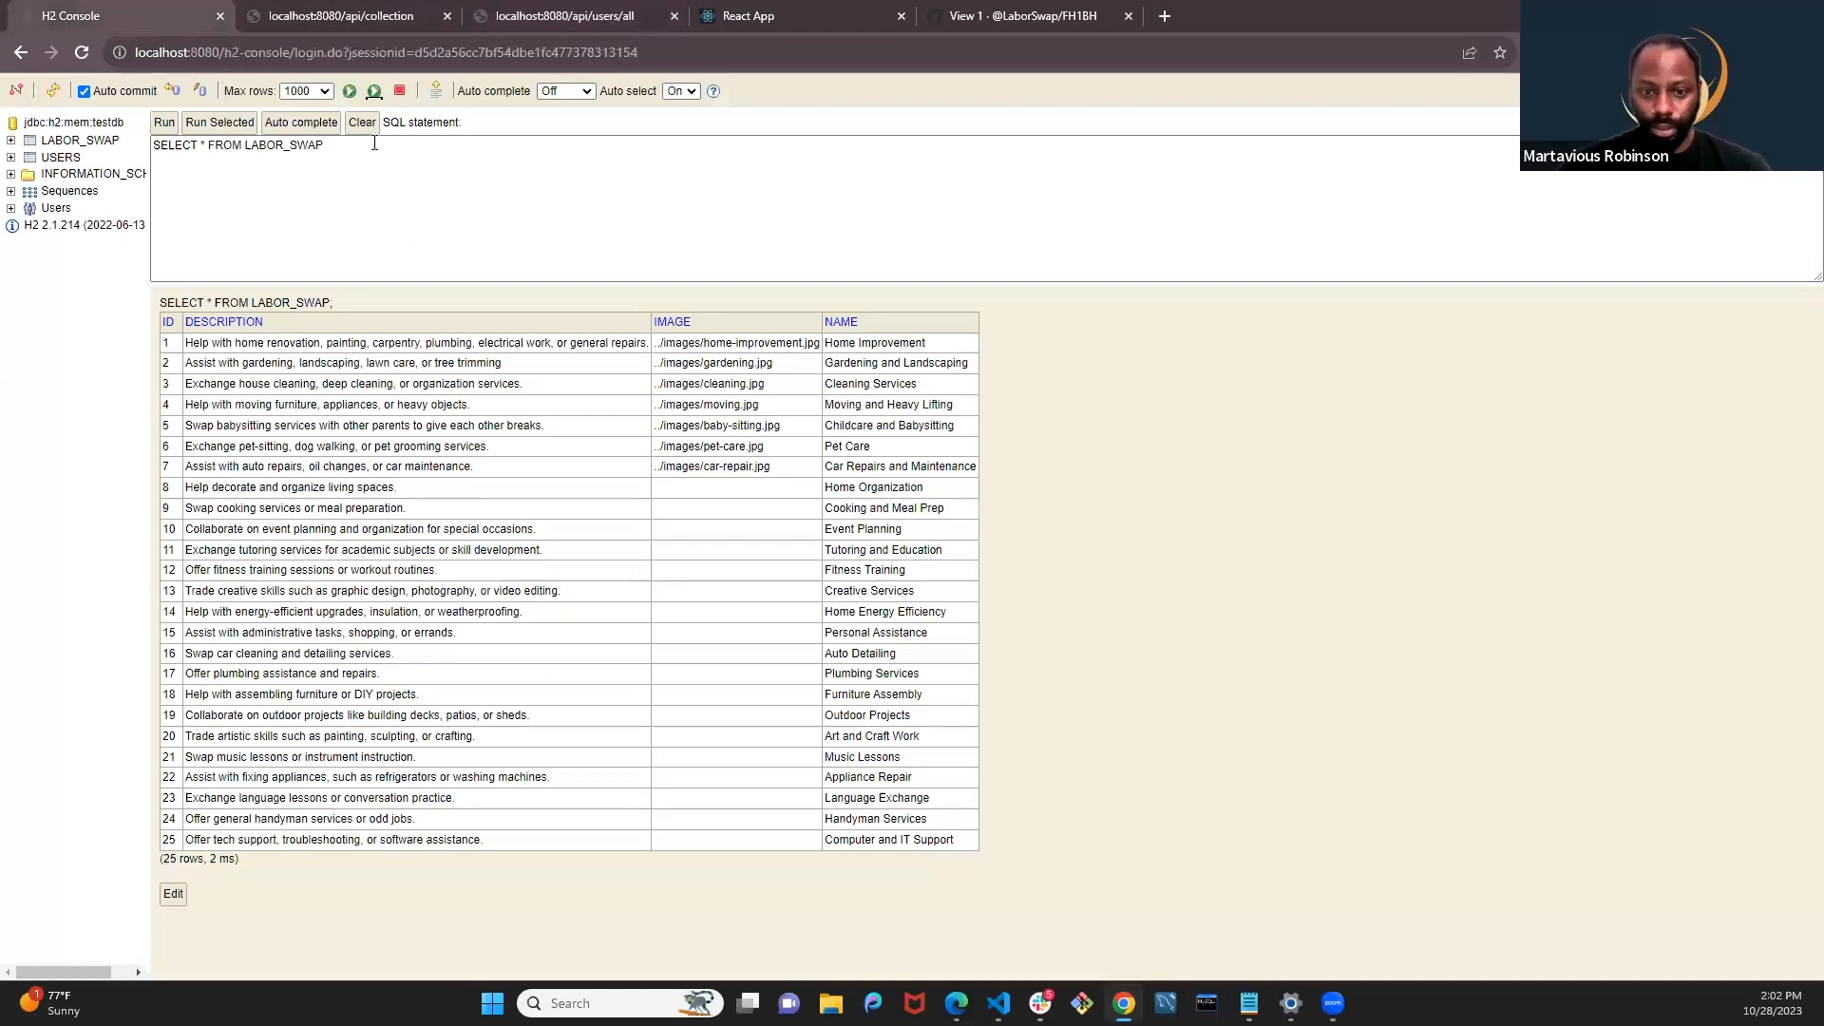
click(356, 17)
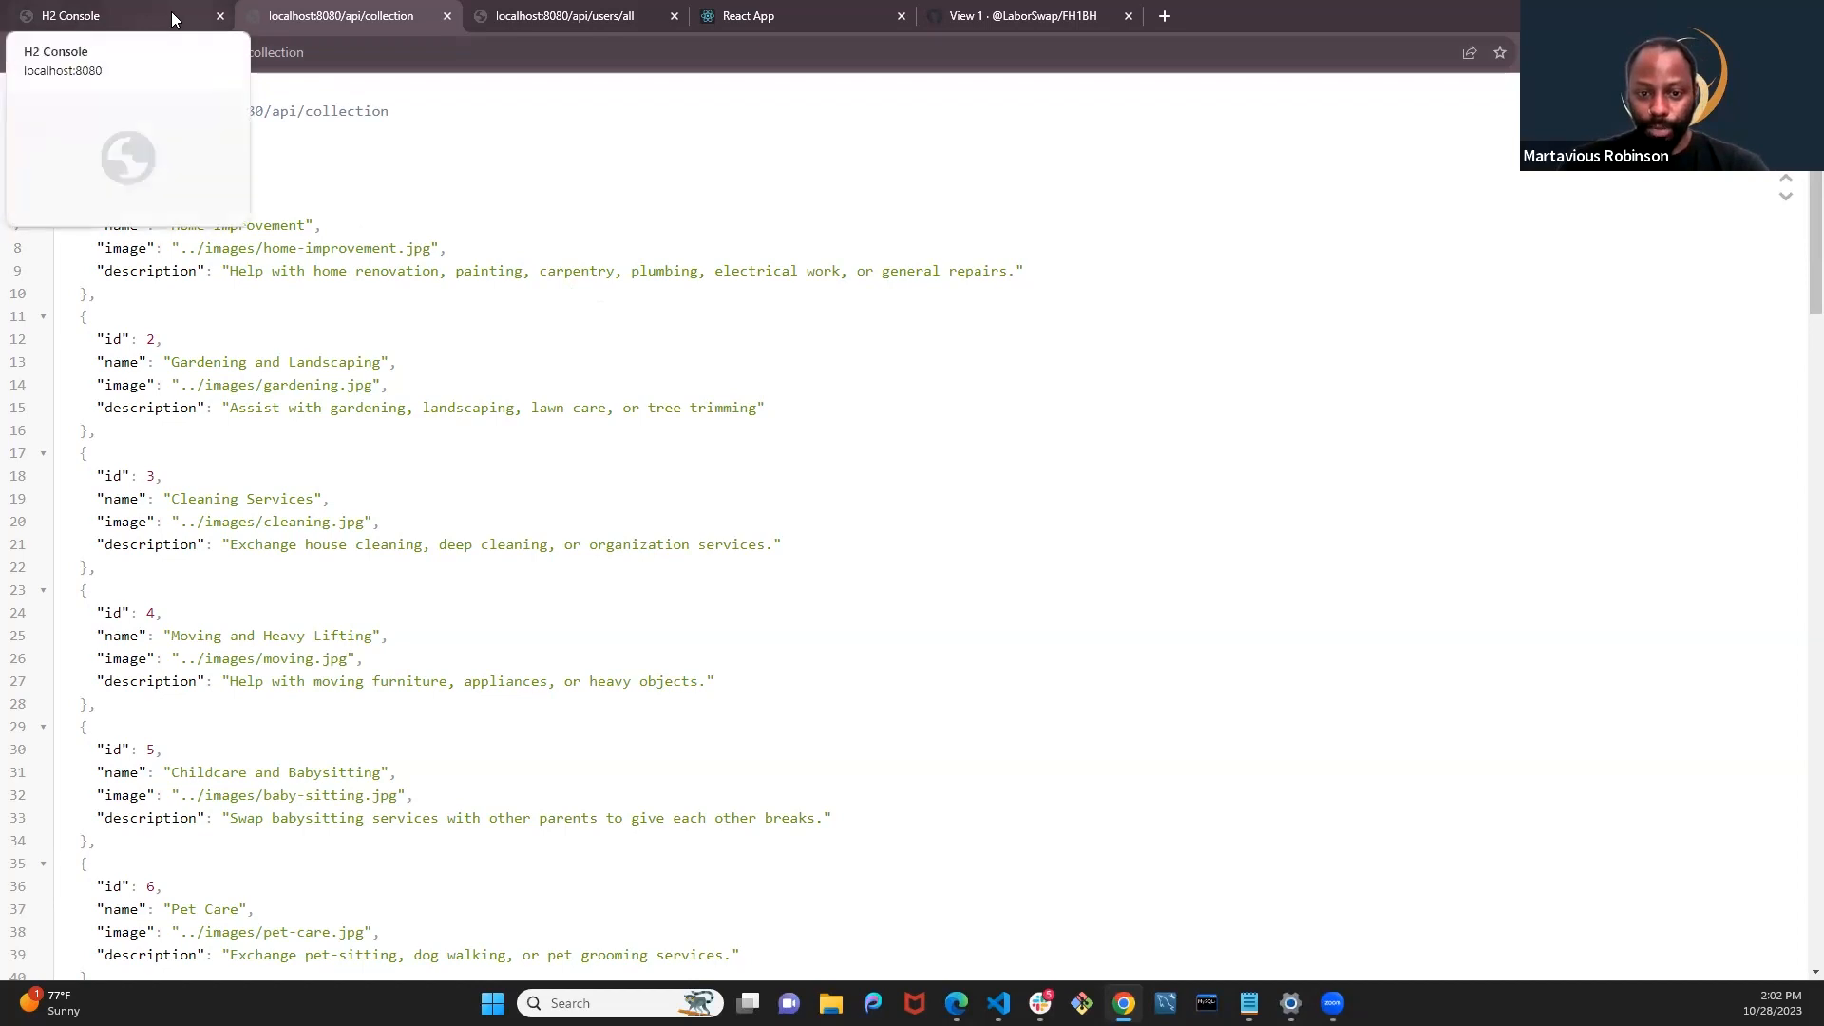
Step: Switch back to the React App tab showing the Labor Swap login page
click(748, 16)
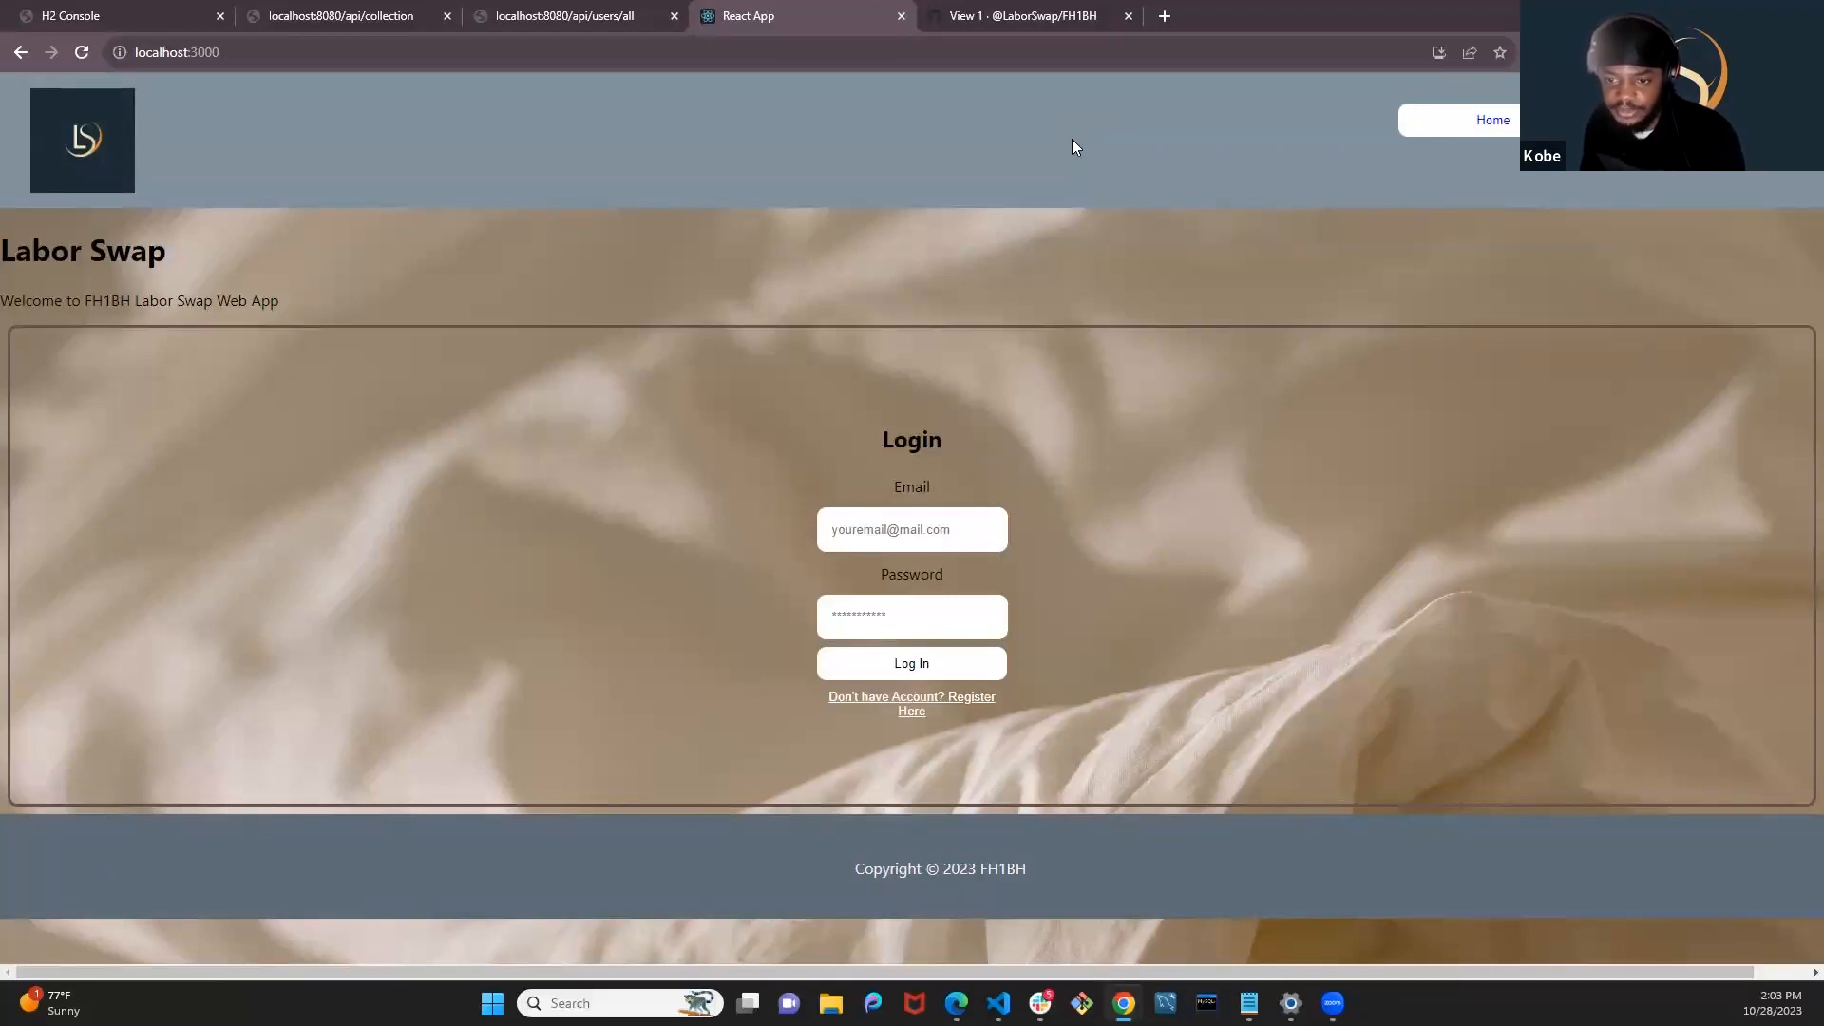
Step: Attempt to sign in as 'Kibrom' with a password, triggering the invalid email warning
click(902, 532)
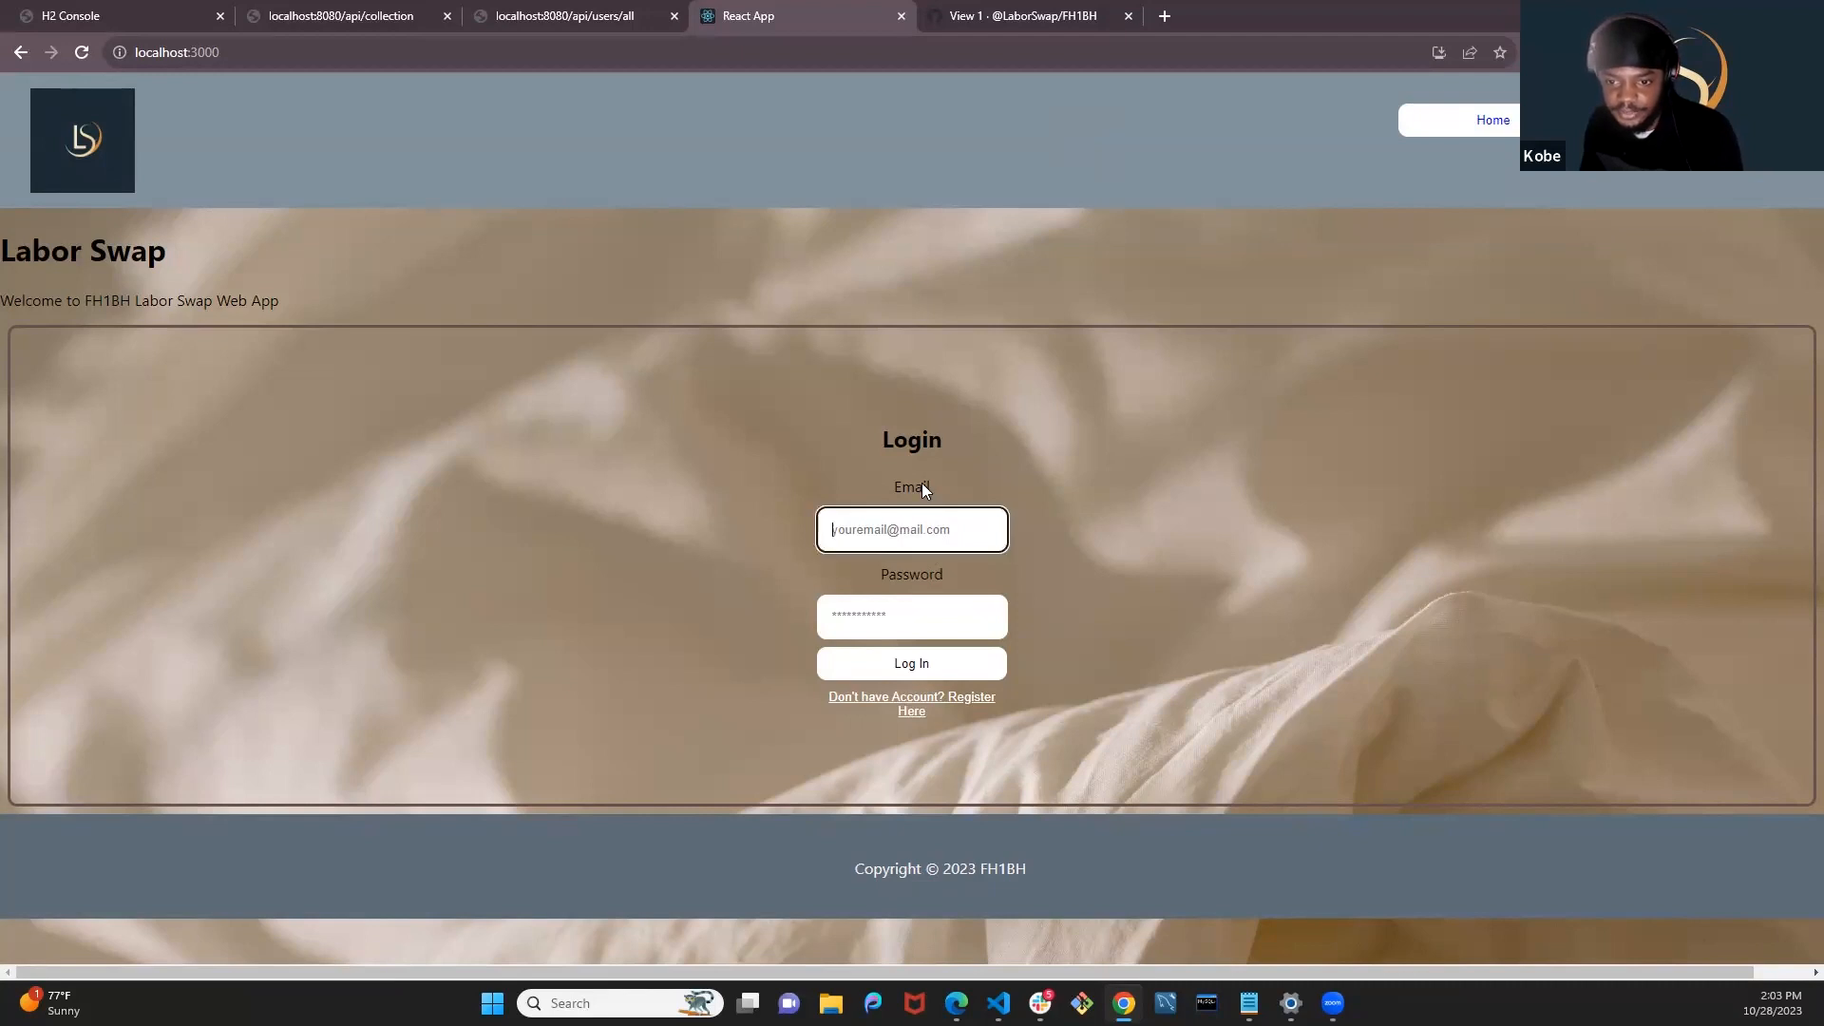
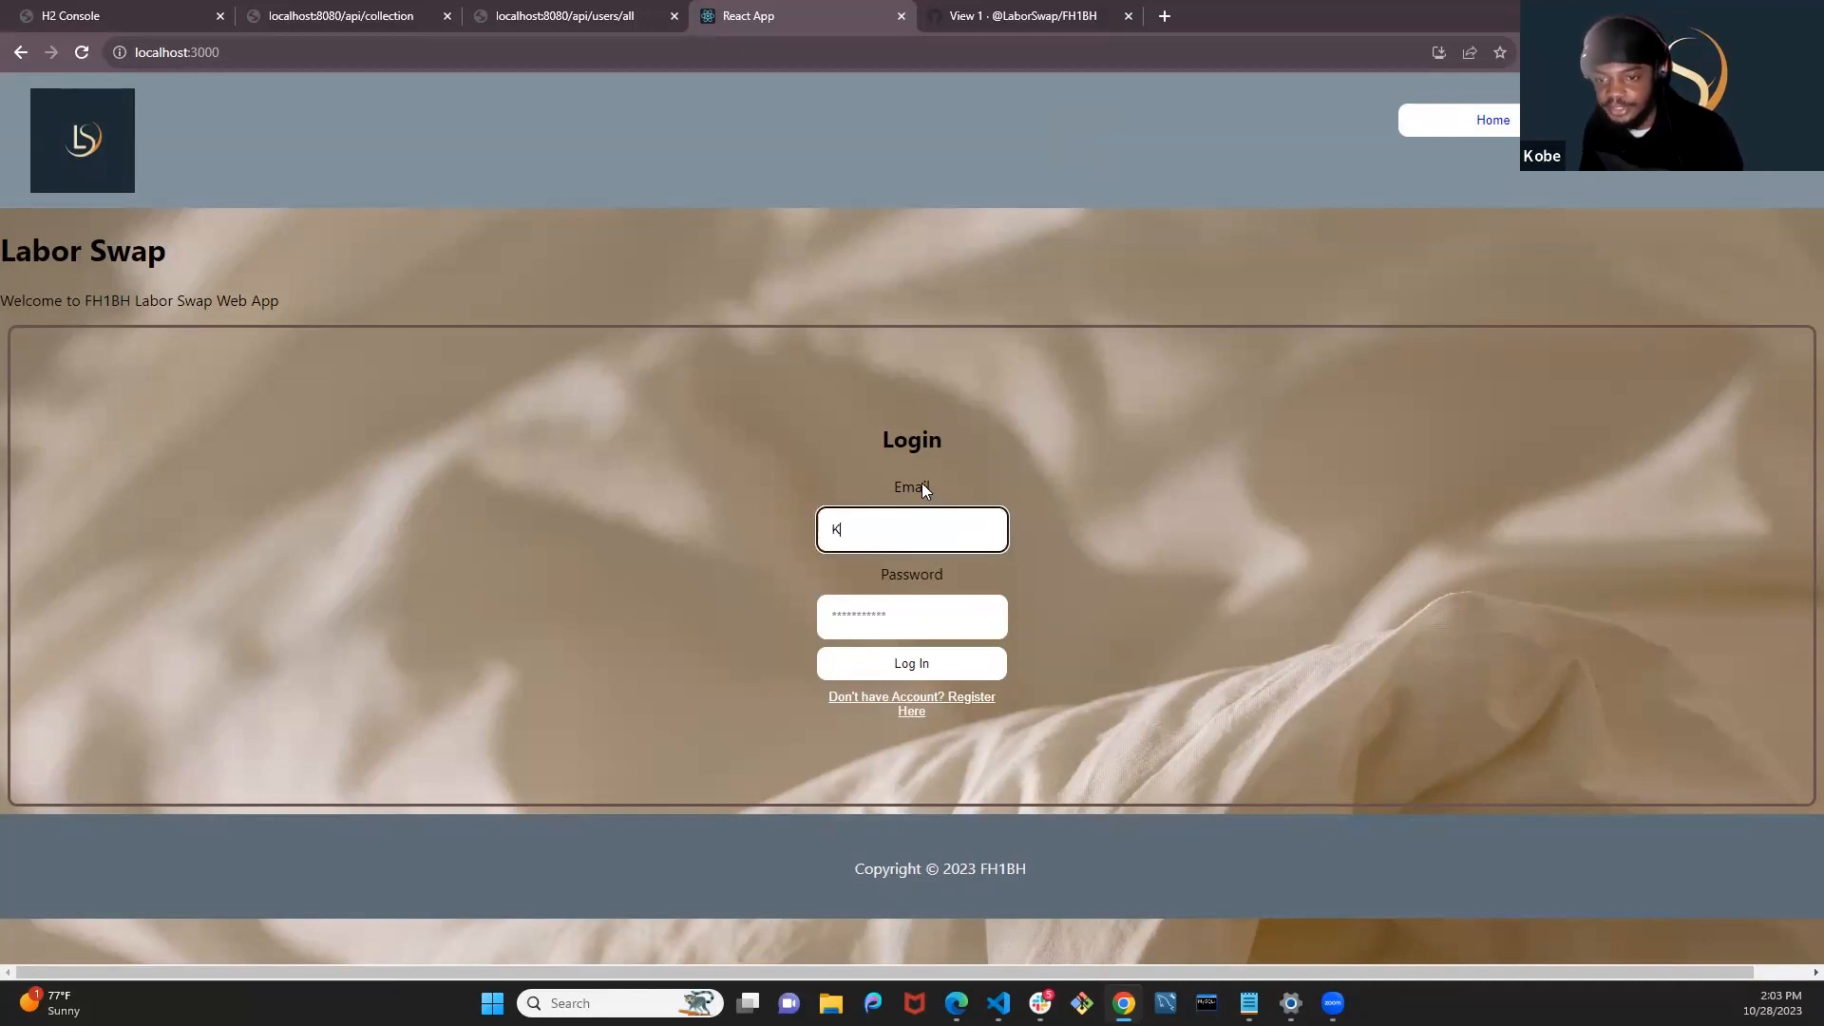
key(Tab)
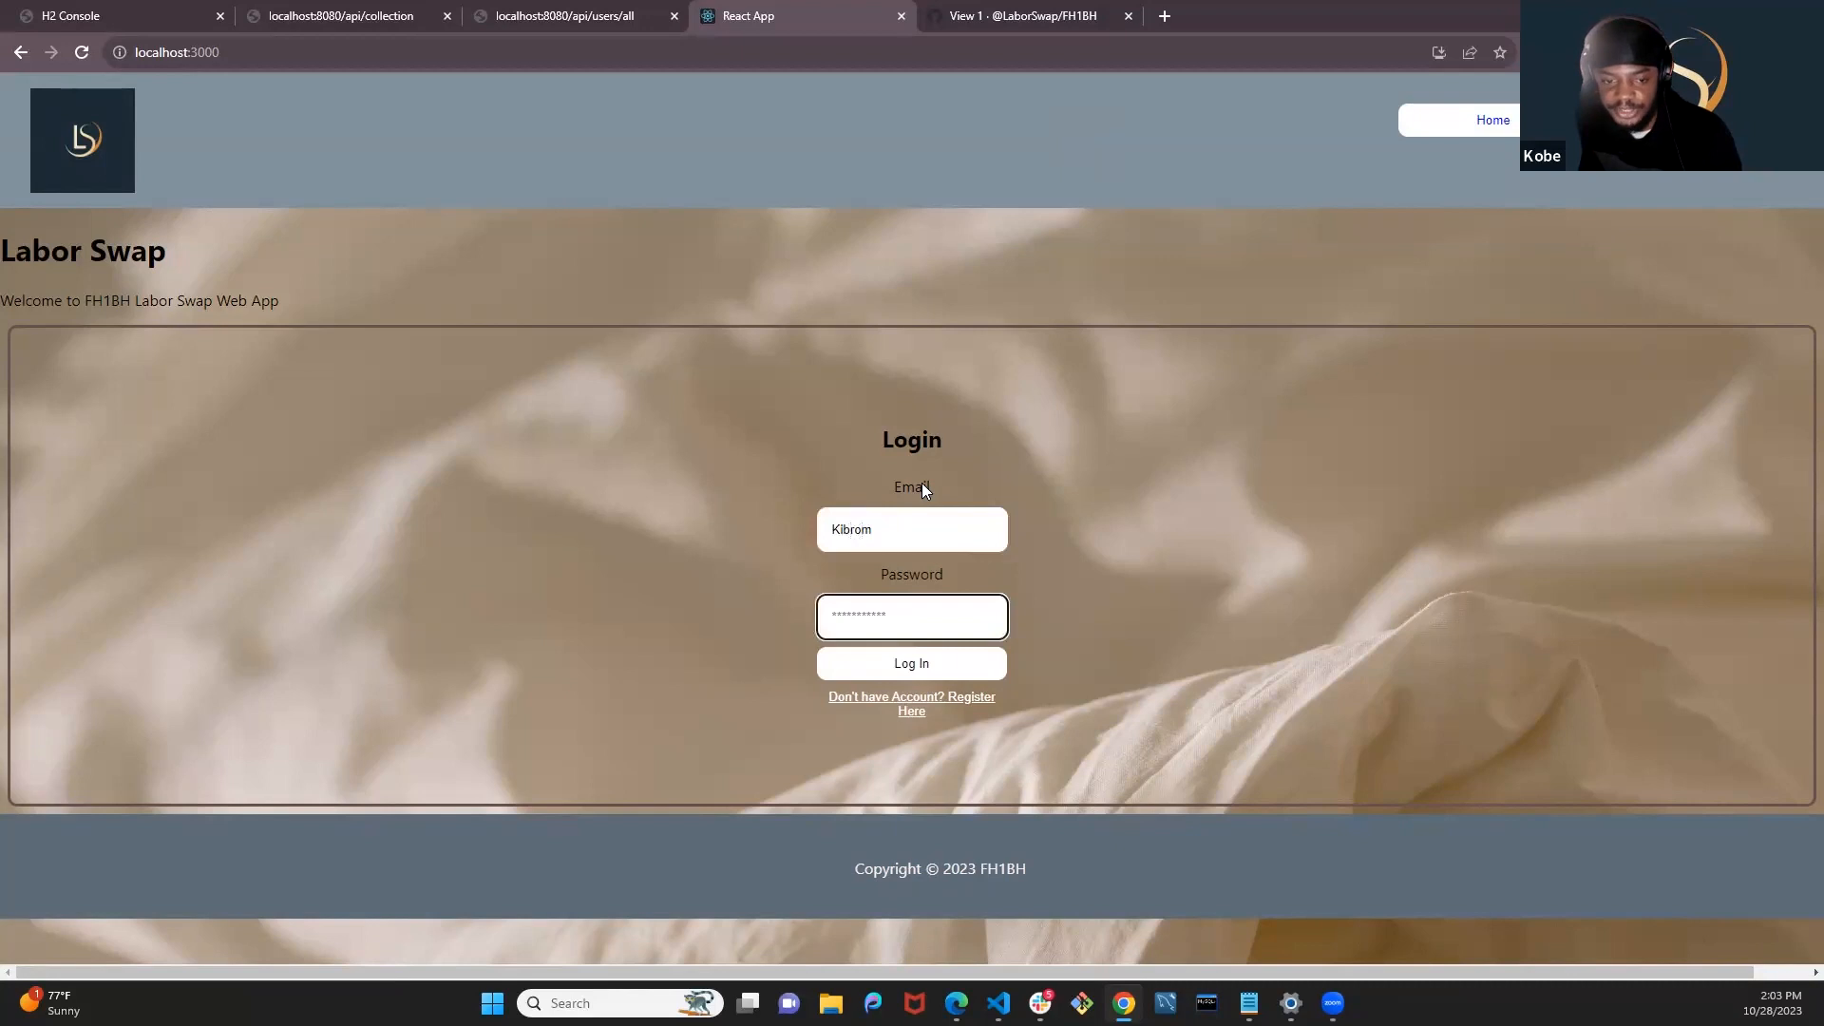
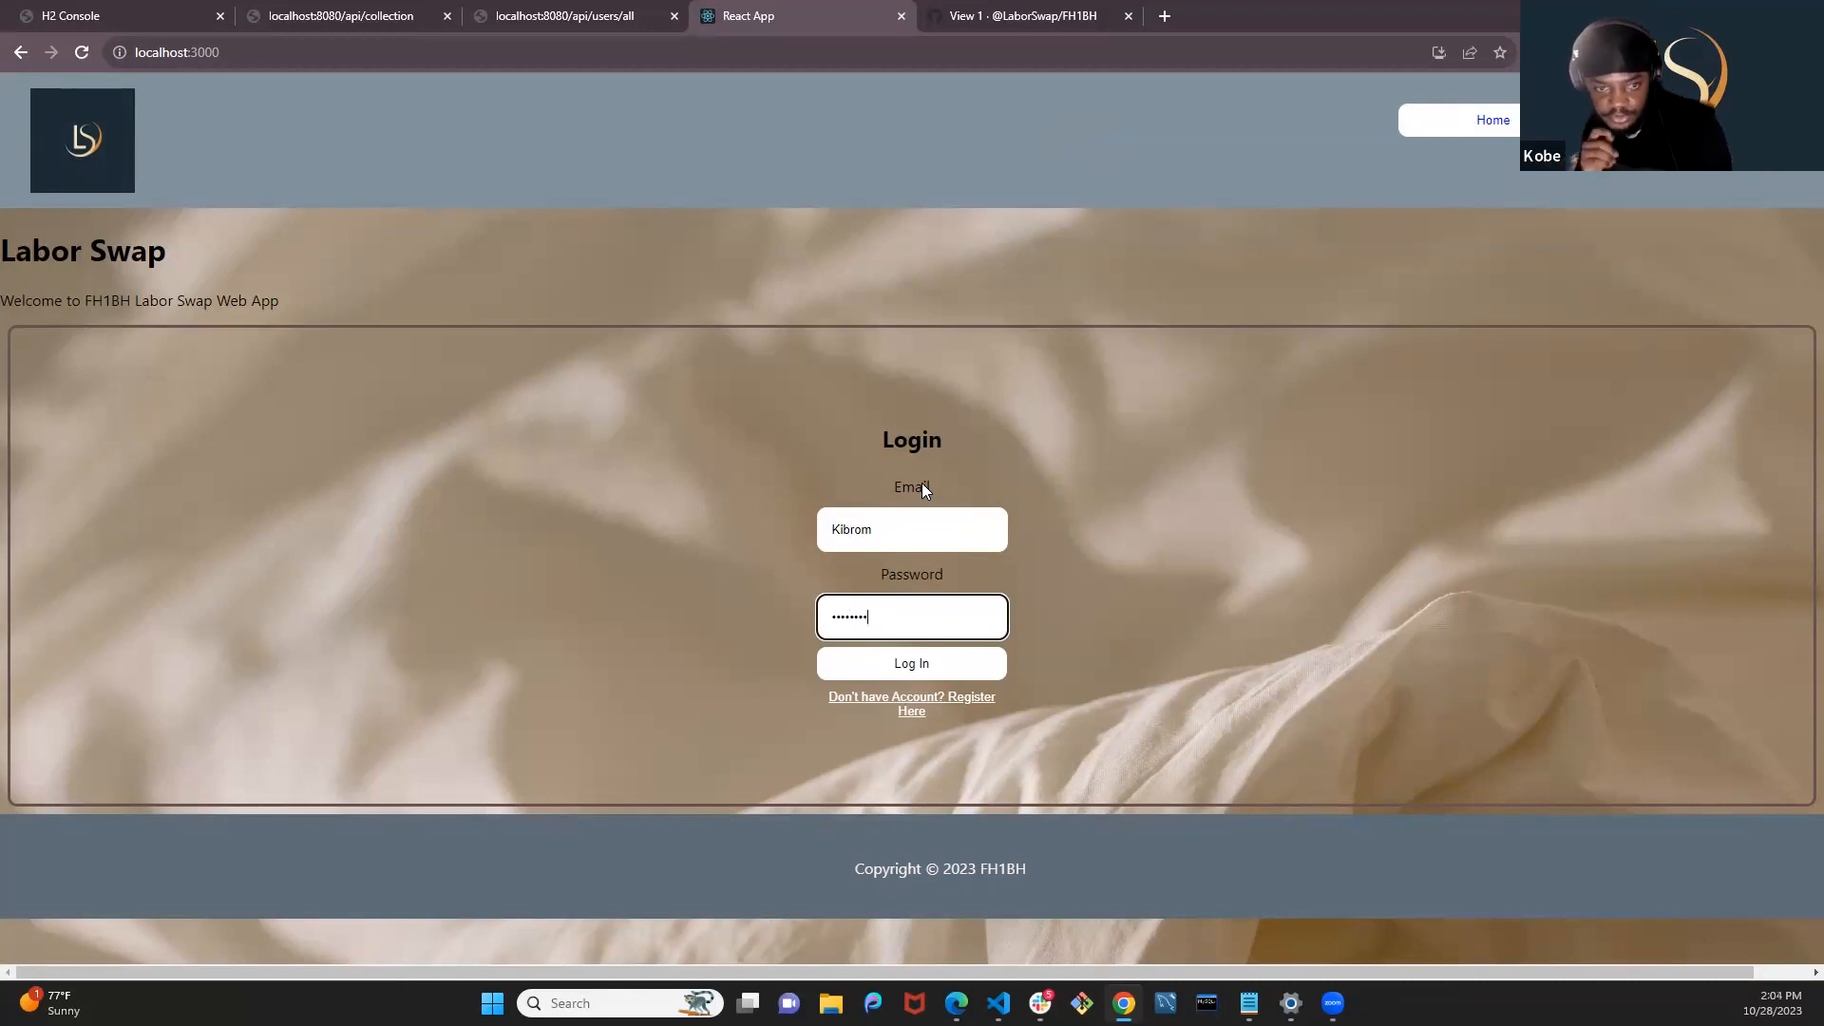
key(Return)
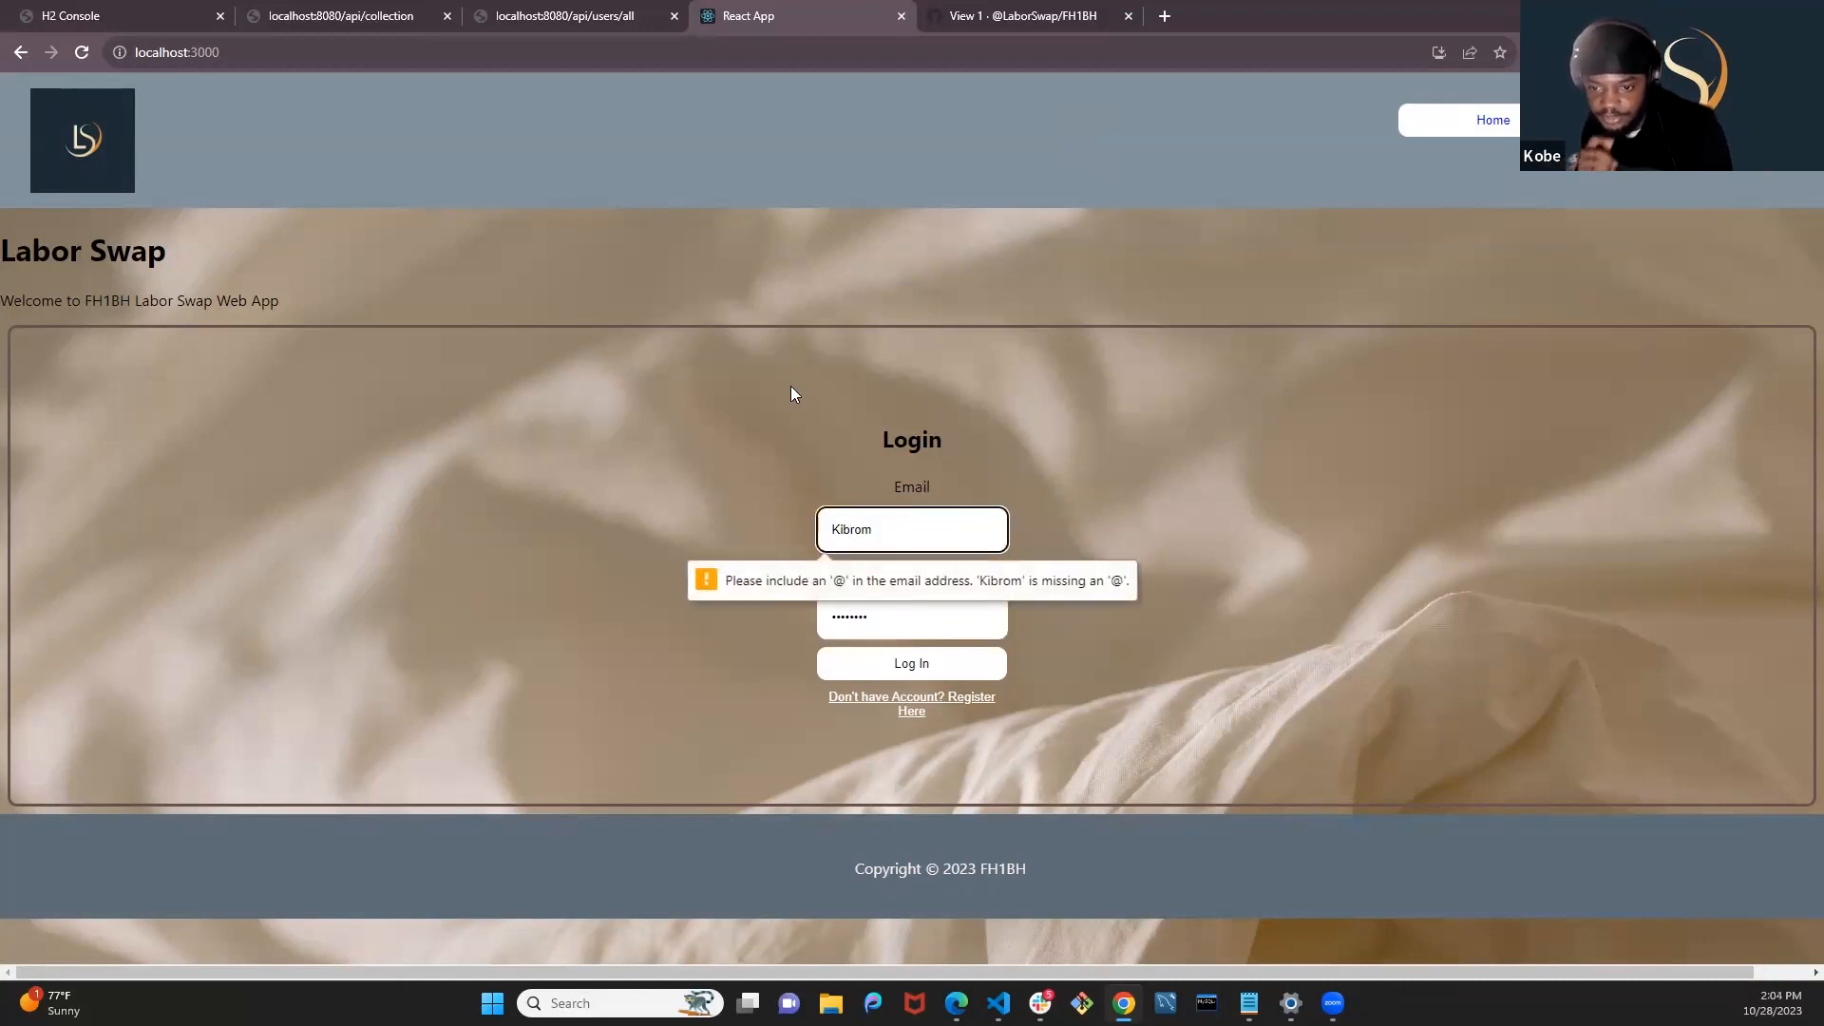